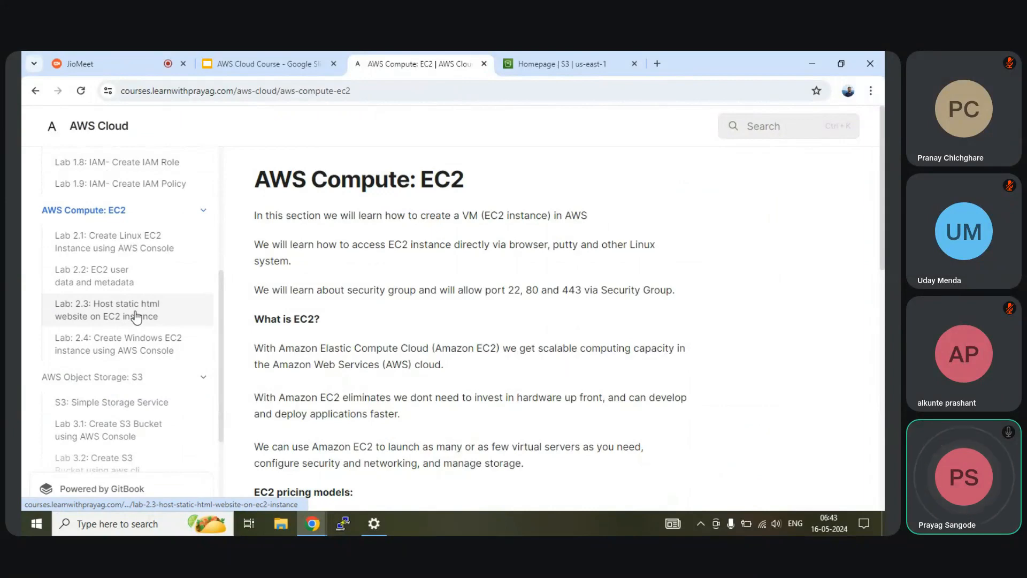
Step: Go to 'Lab 3.4: Host static html website on AWS s3' in the course sidebar
left_click(134, 318)
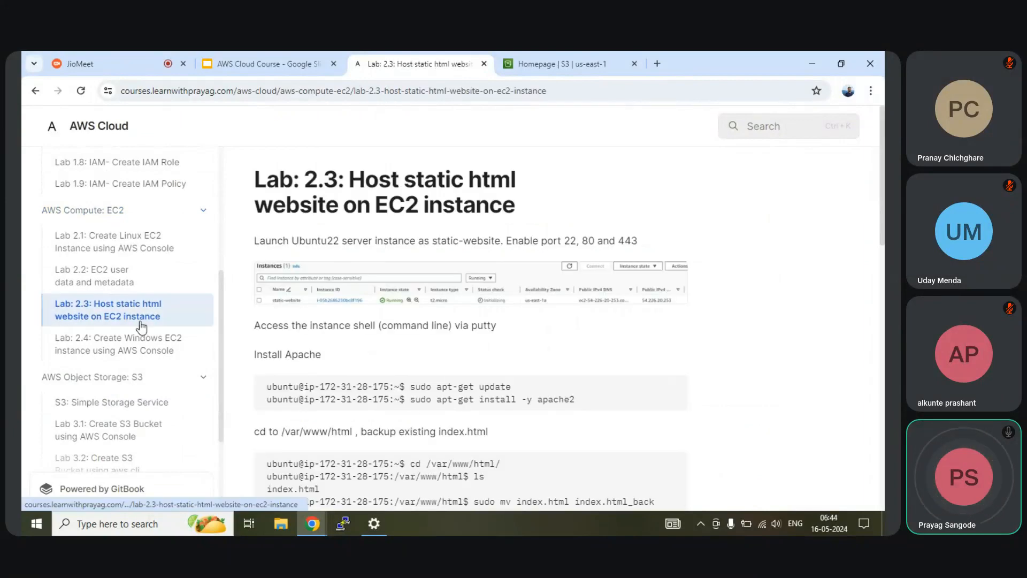
scroll(75, 359, "down", 3)
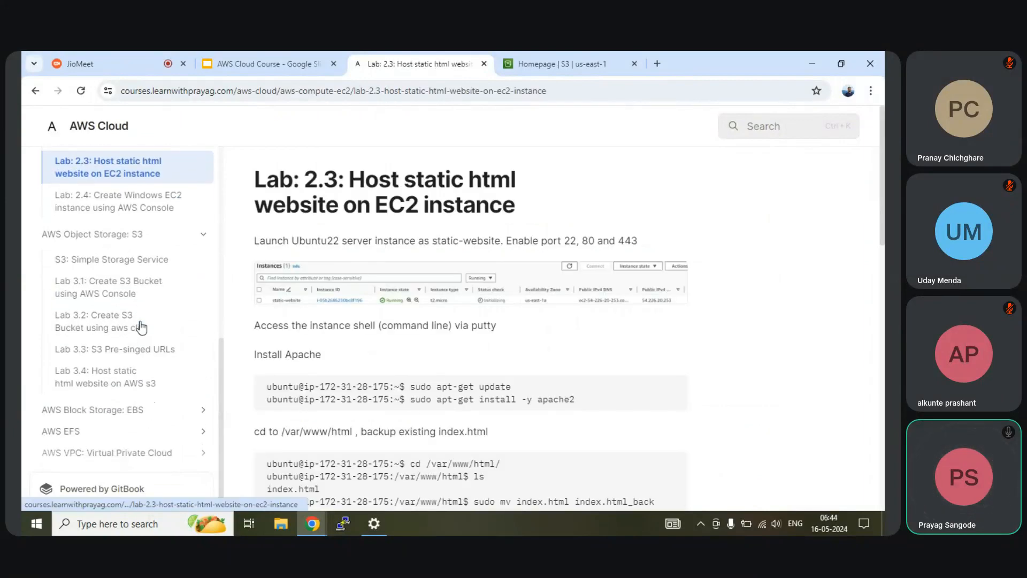
left_click(101, 382)
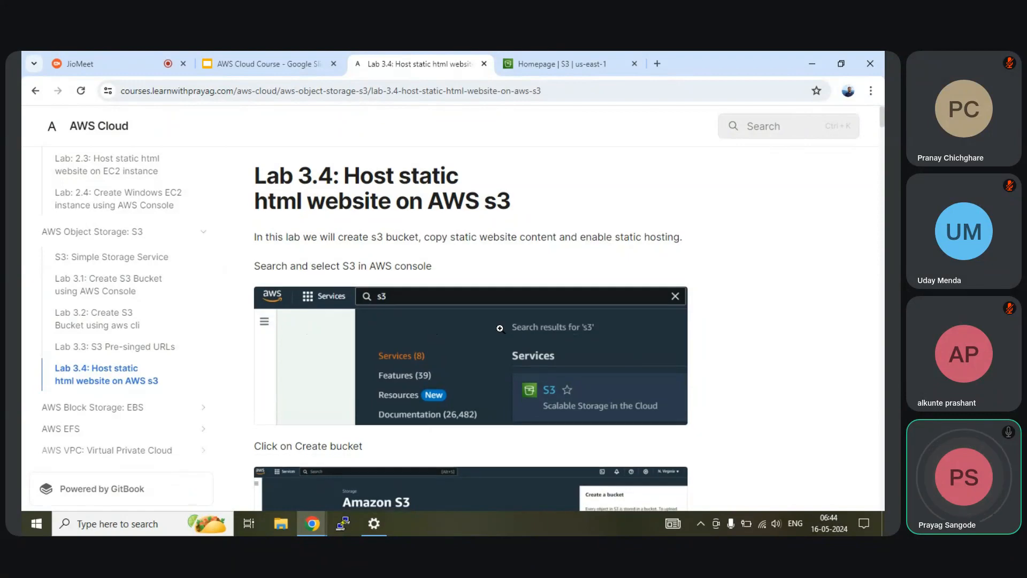
Step: Read Lab 3.4's bucket-creation steps down to Block Public Access, then switch to the 'Homepage | S3' tab
scroll(500, 329, "down", 7)
scroll(501, 329, "down", 7)
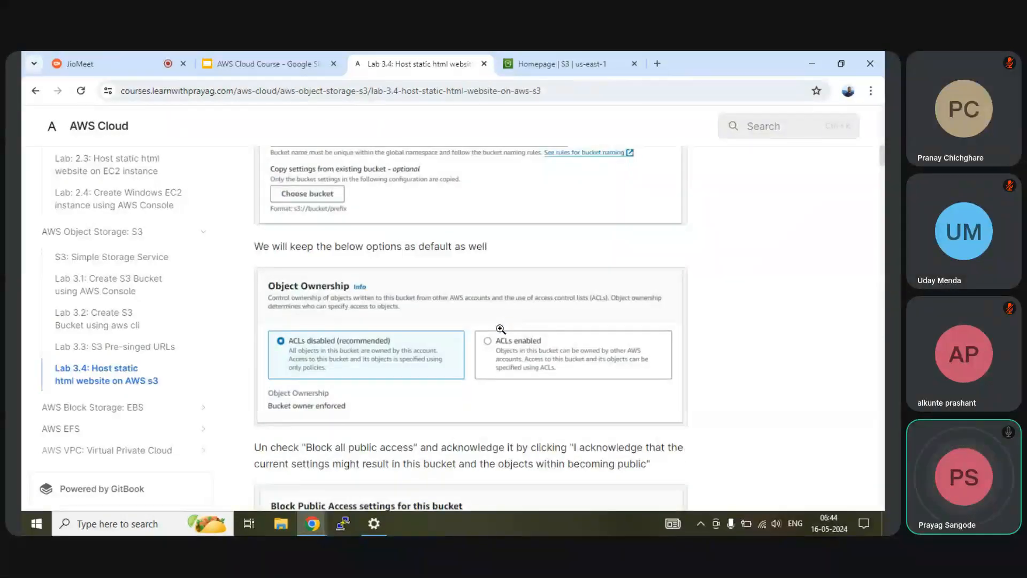
scroll(501, 329, "down", 2)
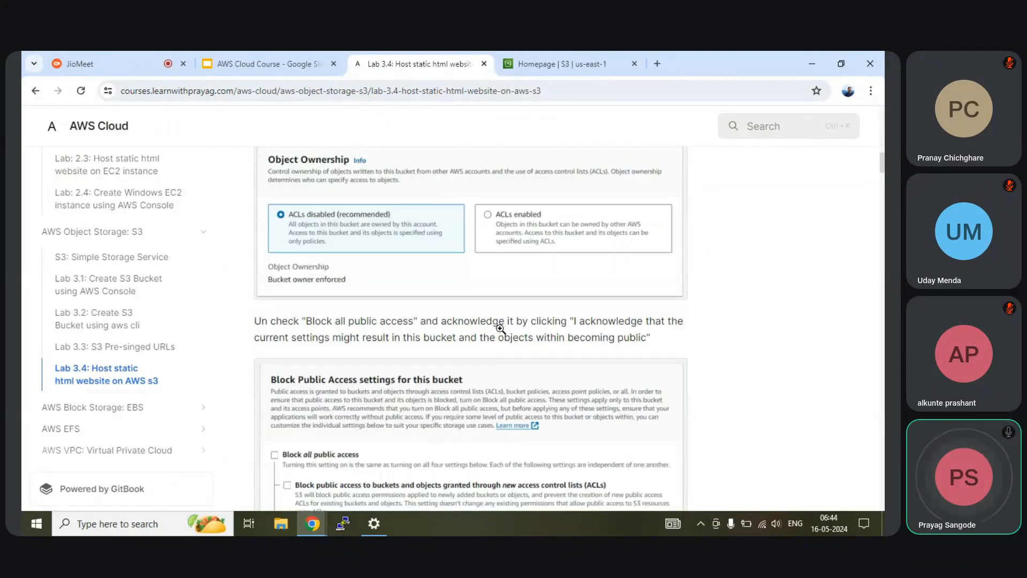
scroll(502, 334, "down", 2)
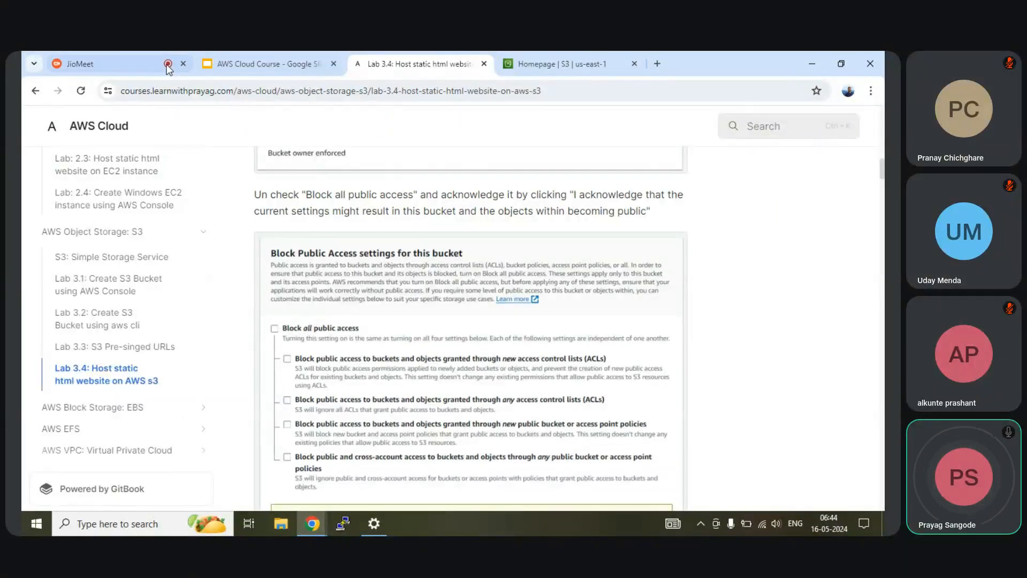
mouse_move(565, 68)
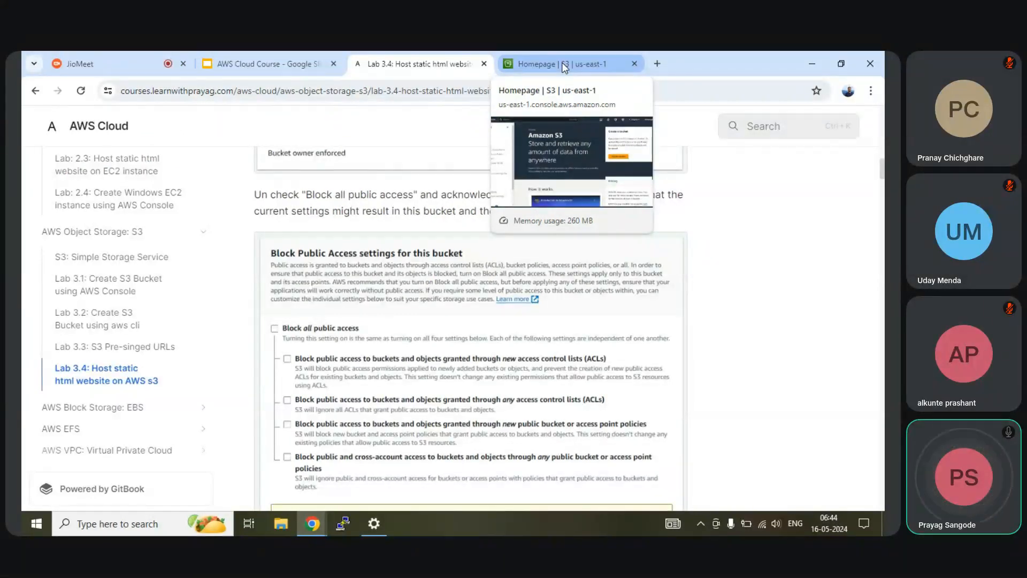
left_click(564, 65)
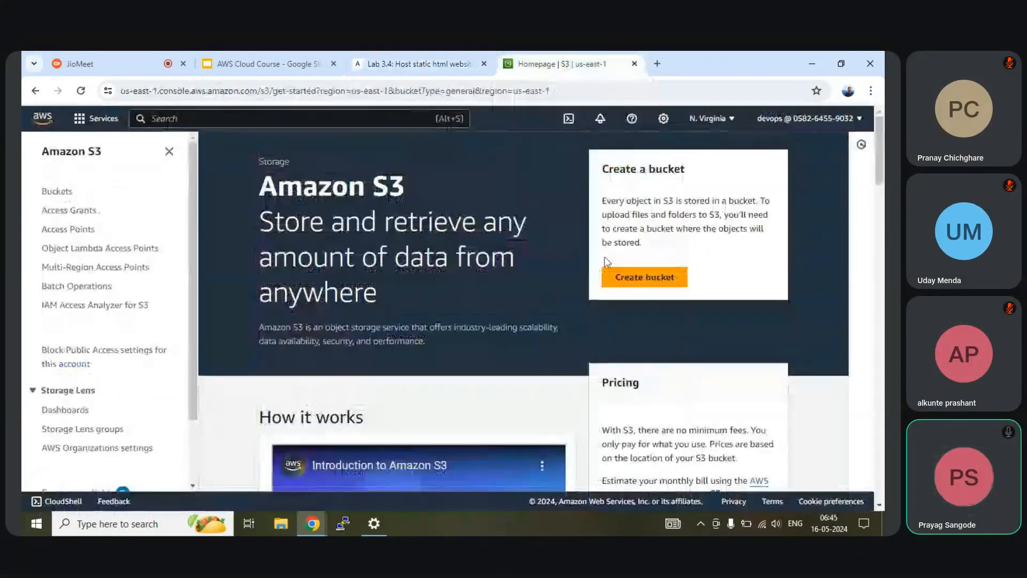
Step: Open the Buckets list, start emptying my-private-bucket1, then back out to the list
left_click(65, 191)
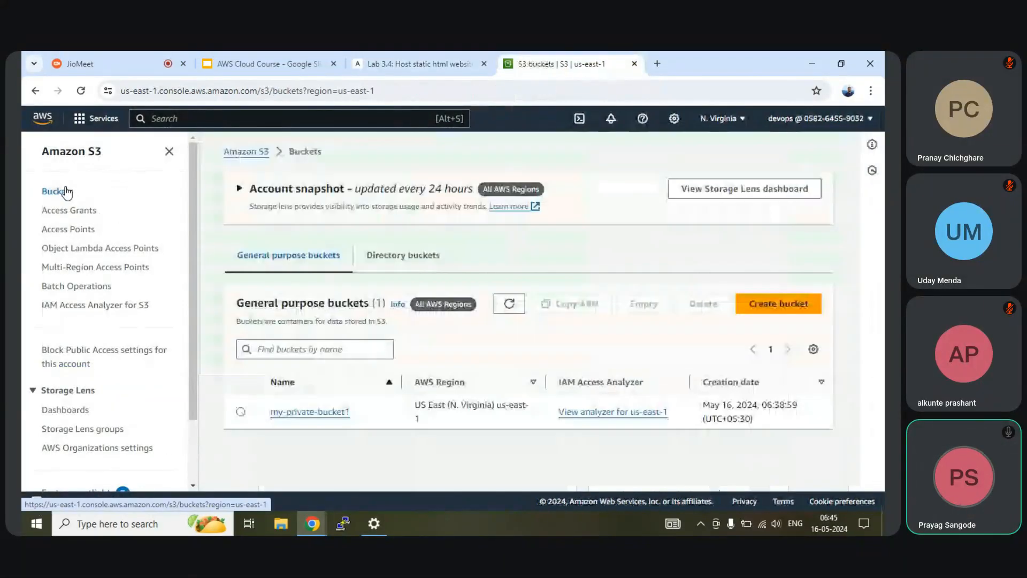
left_click(241, 413)
left_click(643, 303)
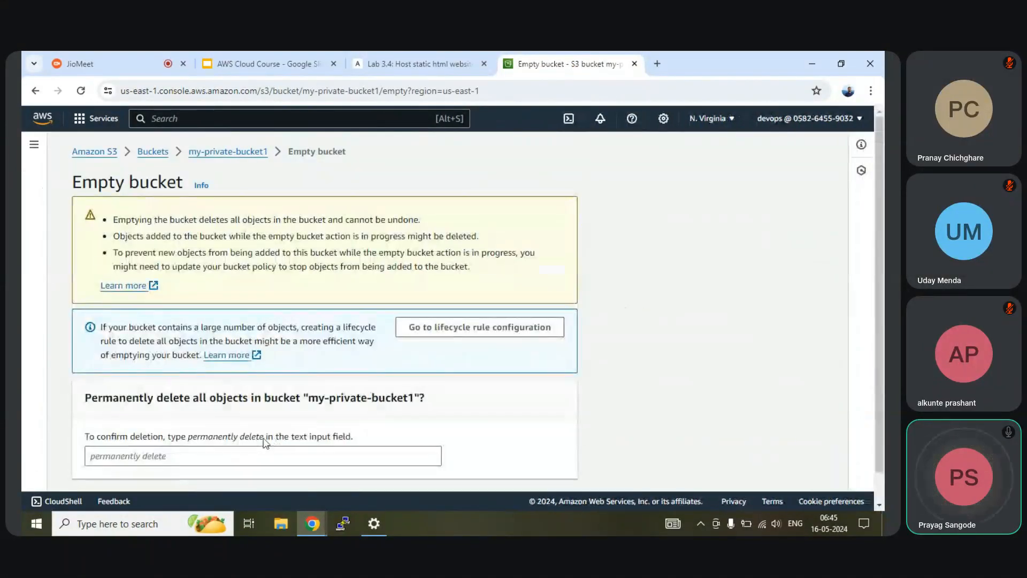
left_click_drag(264, 436, 191, 444)
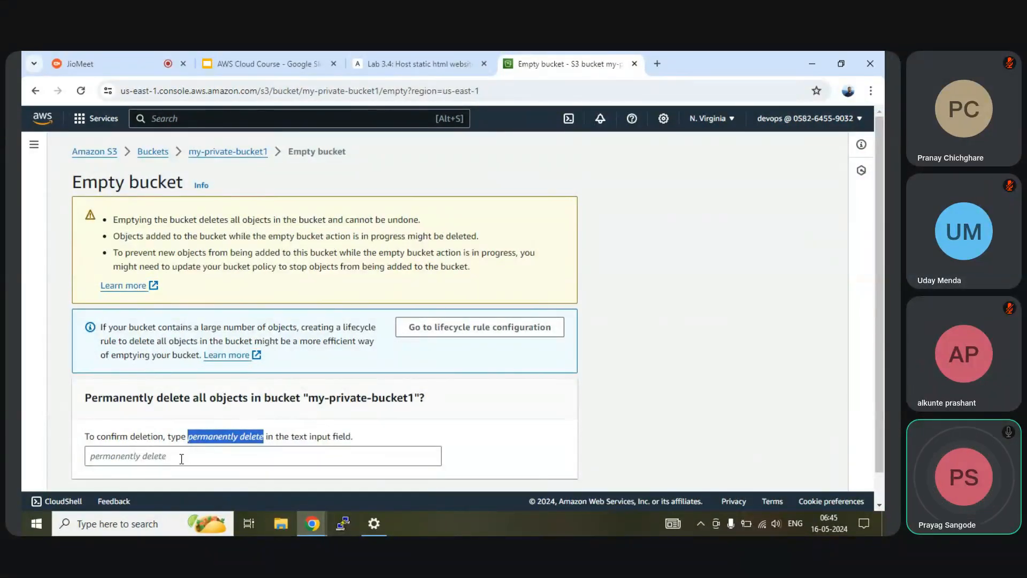
left_click(153, 151)
Step: Reload the logo's pre-signed link in the incognito window to show the expired-request AccessDenied error
mouse_move(313, 525)
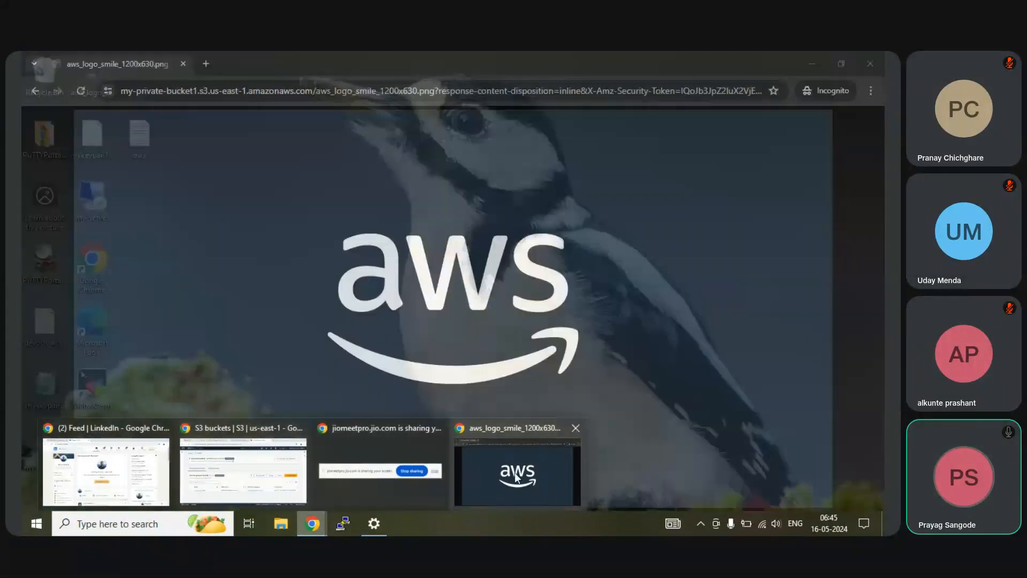
left_click(517, 477)
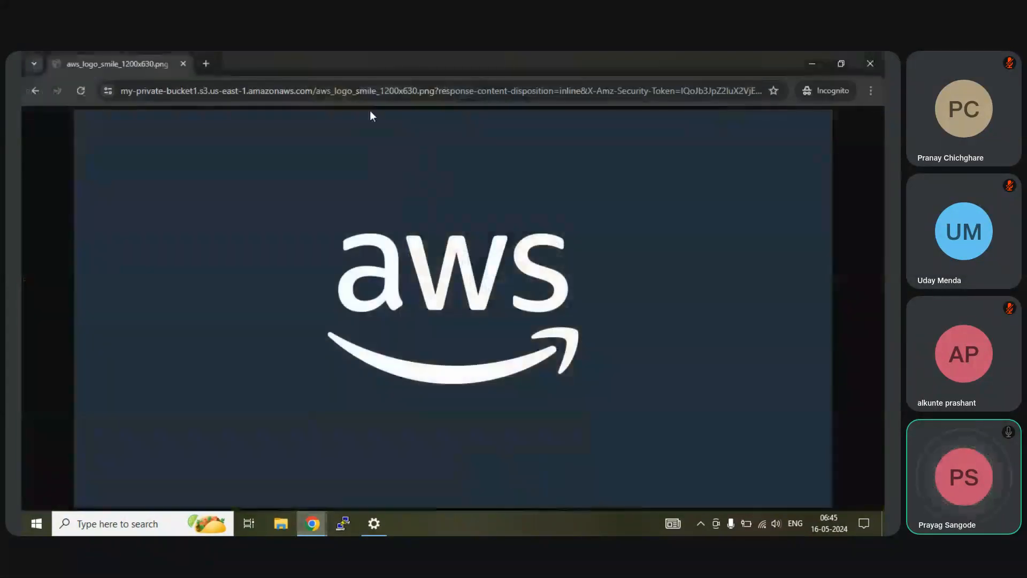
left_click(369, 92)
key("Return")
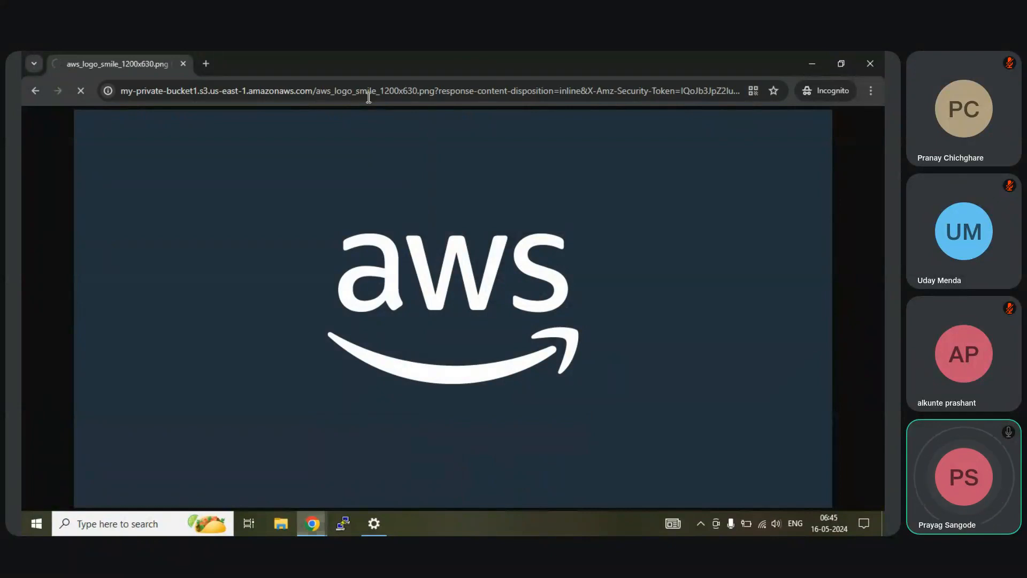
left_click_drag(71, 221, 24, 136)
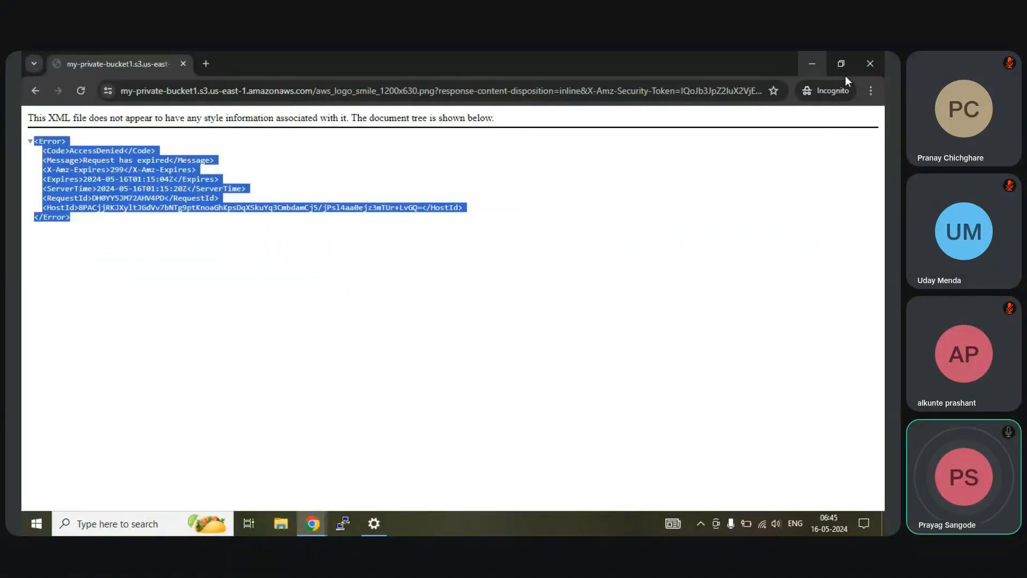
left_click(812, 64)
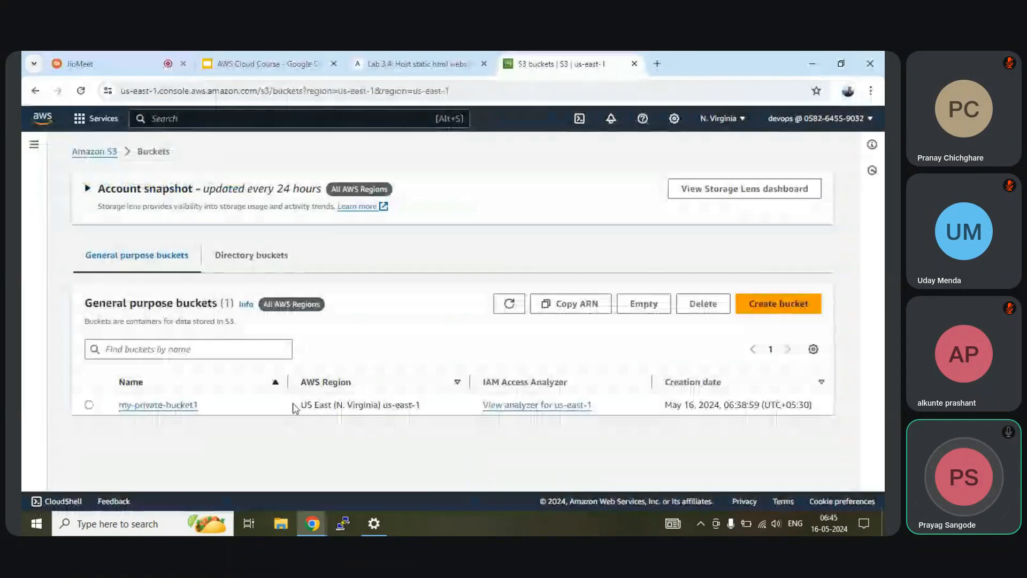
Step: Empty my-private-bucket1 by pasting 'permanently delete' as the confirmation phrase
left_click(89, 406)
left_click(643, 304)
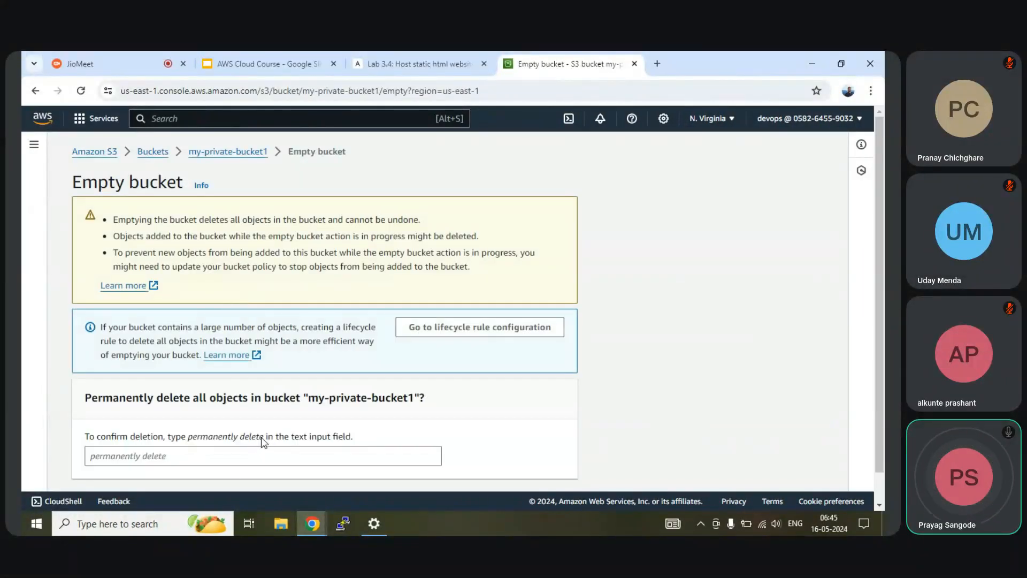
left_click_drag(264, 438, 190, 440)
key("ctrl+c")
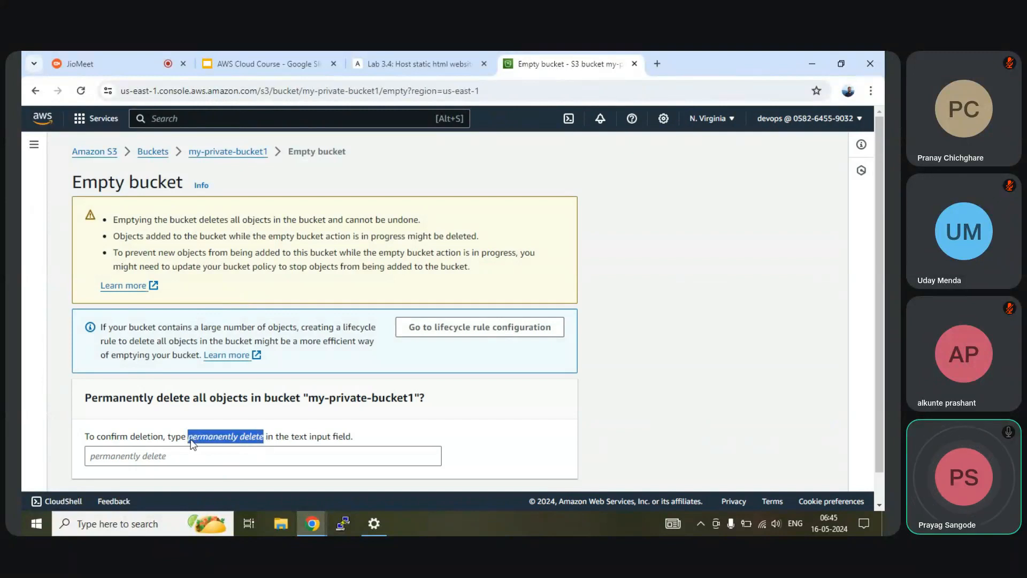
left_click(158, 456)
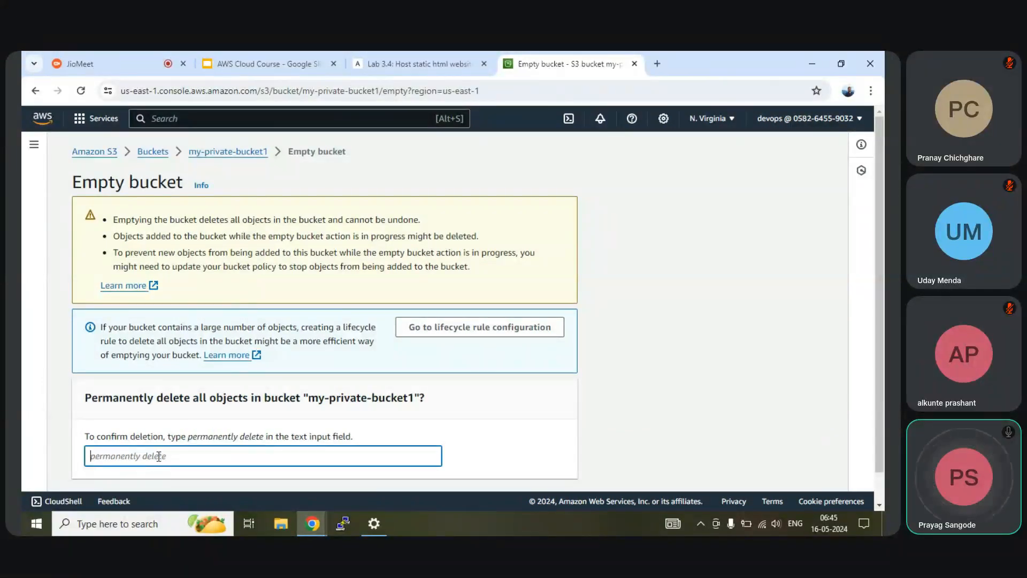
key("ctrl+v")
scroll(344, 387, "down", 1)
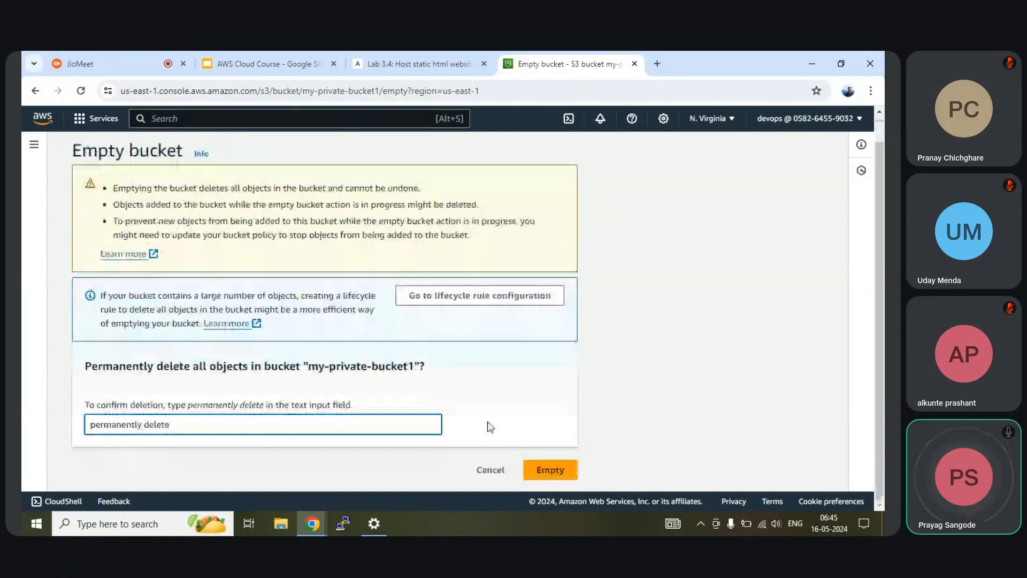
left_click(551, 474)
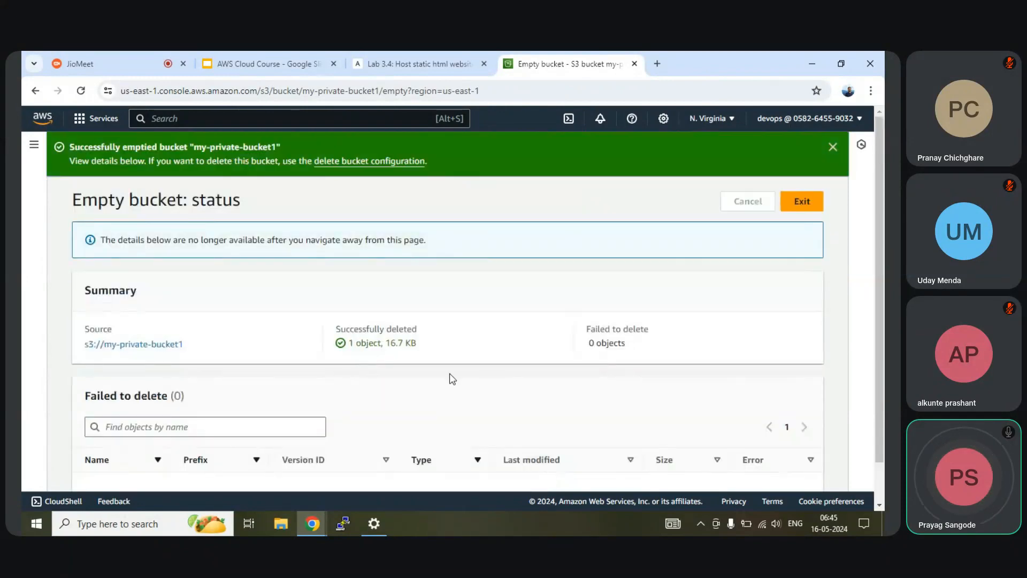
scroll(461, 369, "down", 2)
scroll(461, 369, "up", 2)
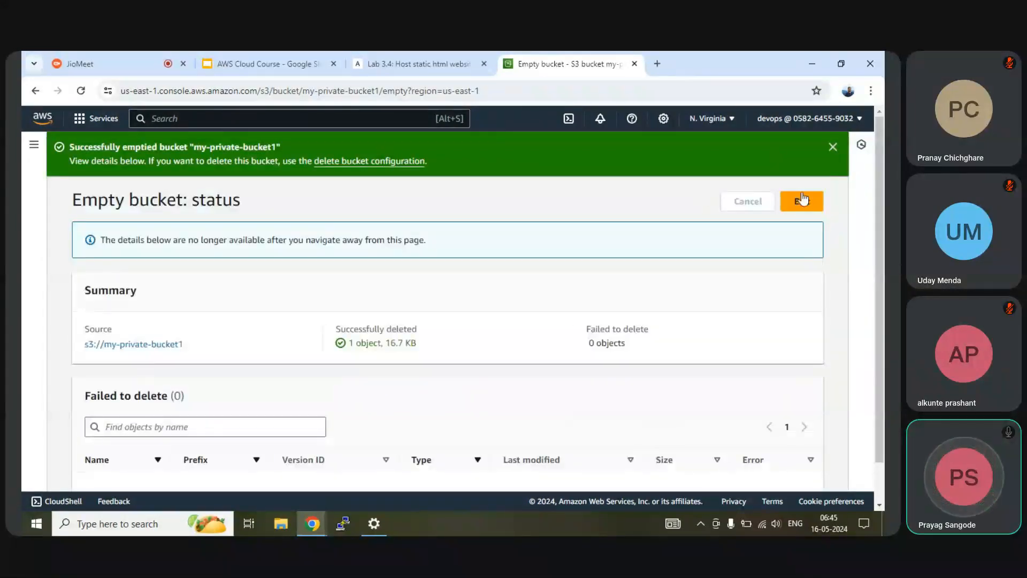
Step: Dismiss the success banner and return to the S3 home page through Services
left_click(833, 147)
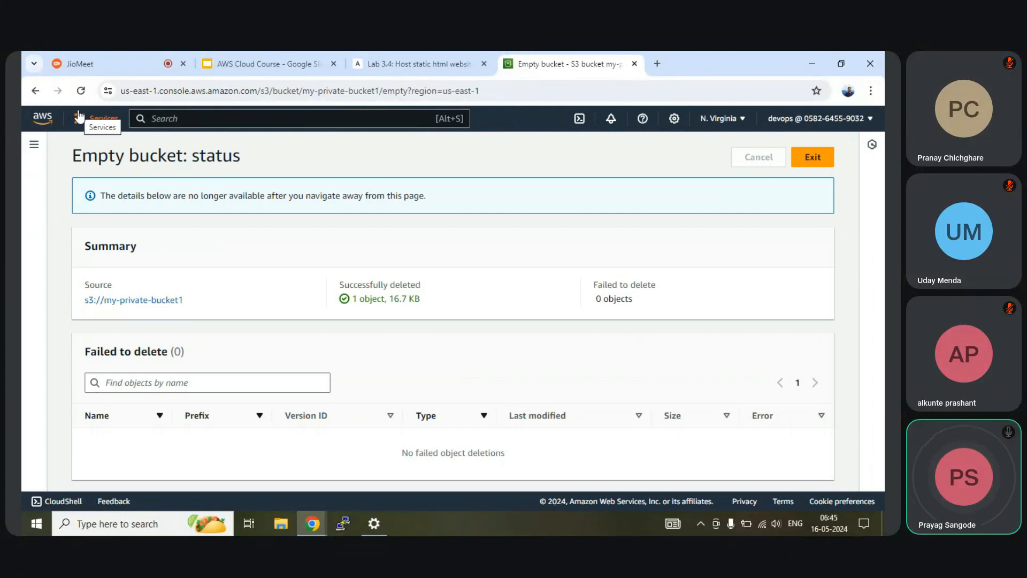
left_click(95, 118)
left_click(310, 216)
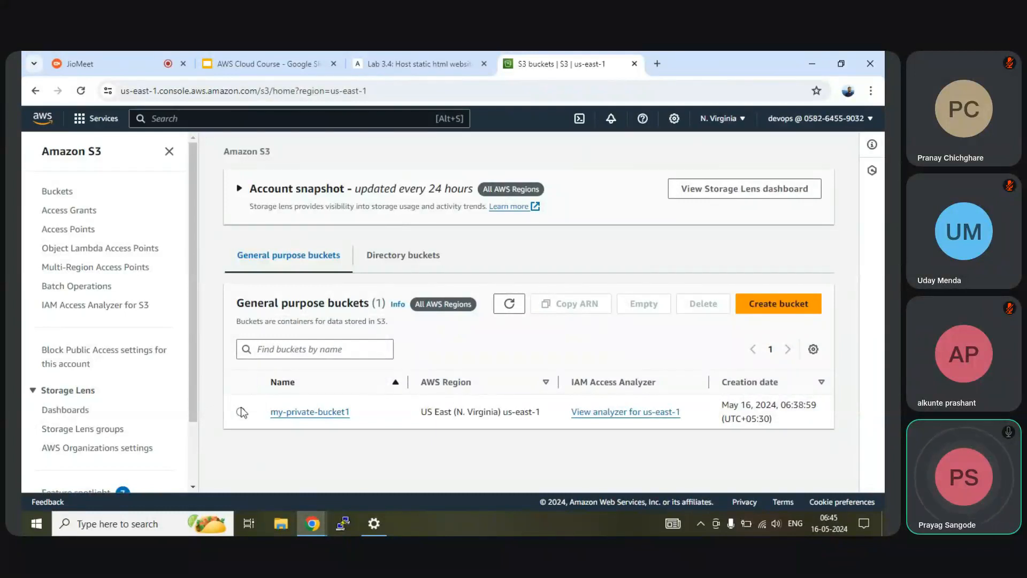
Step: Delete my-private-bucket1 by pasting its name as confirmation, then begin a new bucket
left_click(240, 412)
left_click(703, 304)
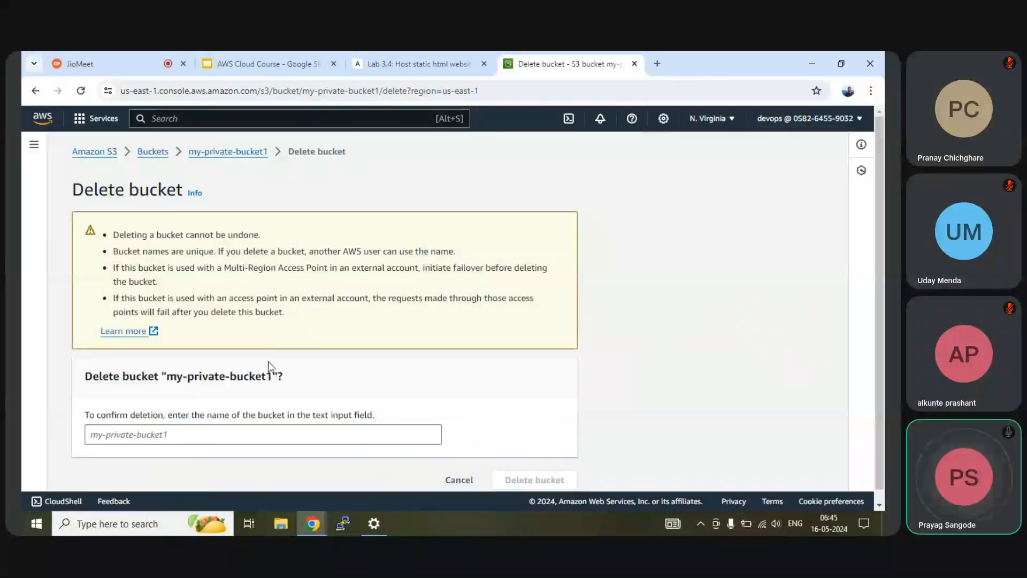
left_click_drag(271, 376, 170, 379)
key("ctrl+c")
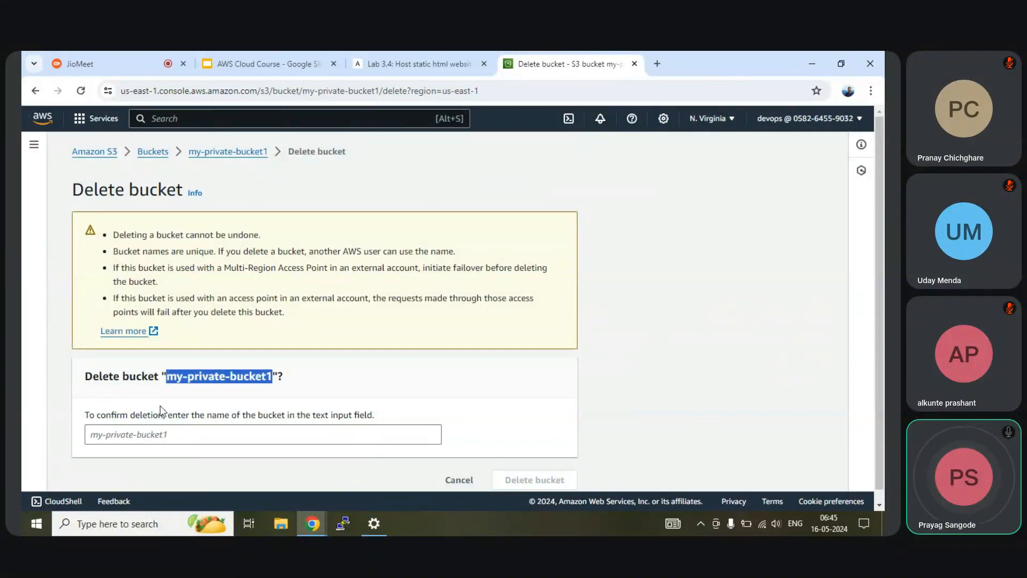
left_click(160, 434)
key("ctrl+v")
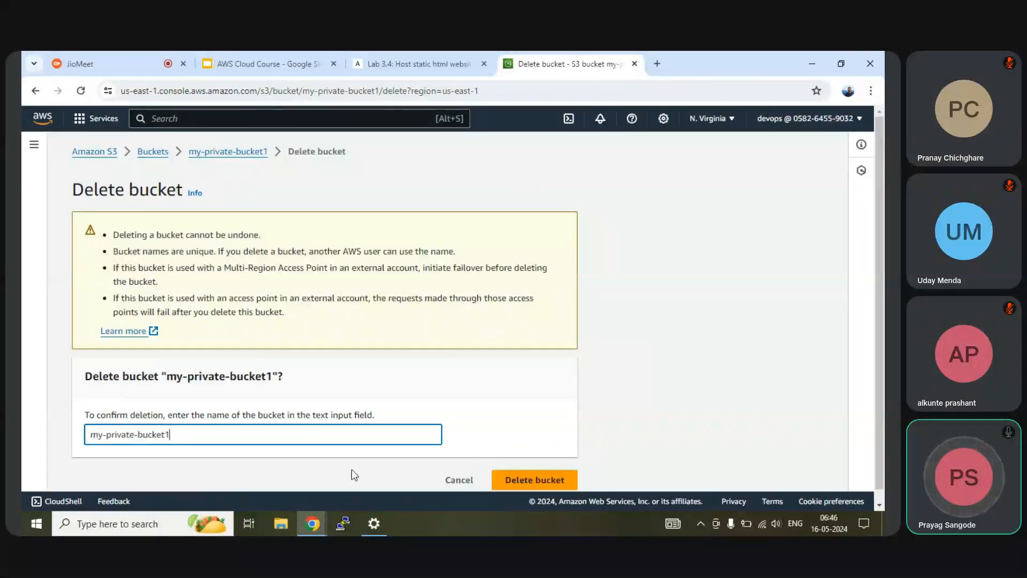
left_click(533, 478)
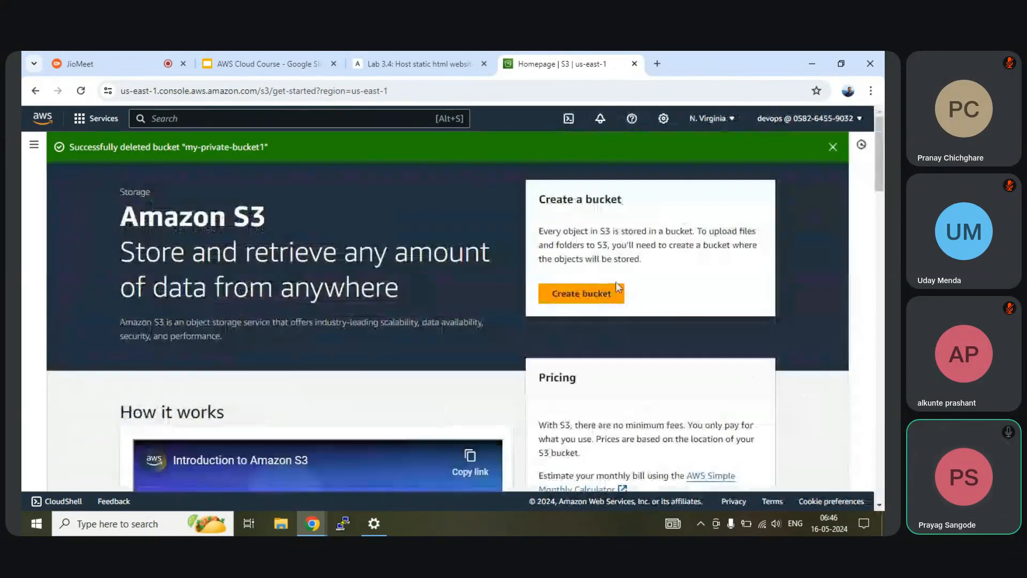
left_click(593, 297)
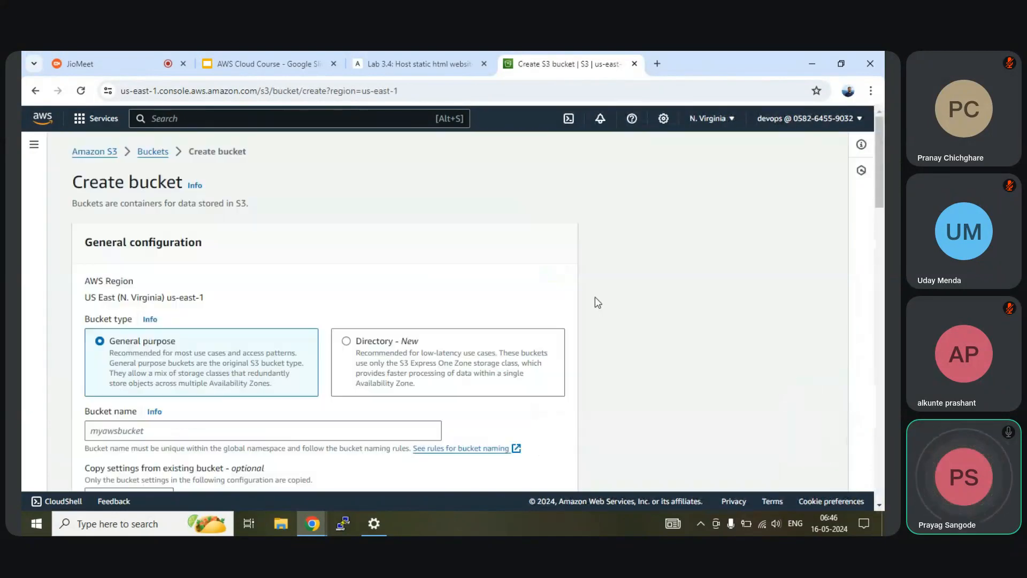
scroll(200, 306, "down", 2)
left_click(199, 310)
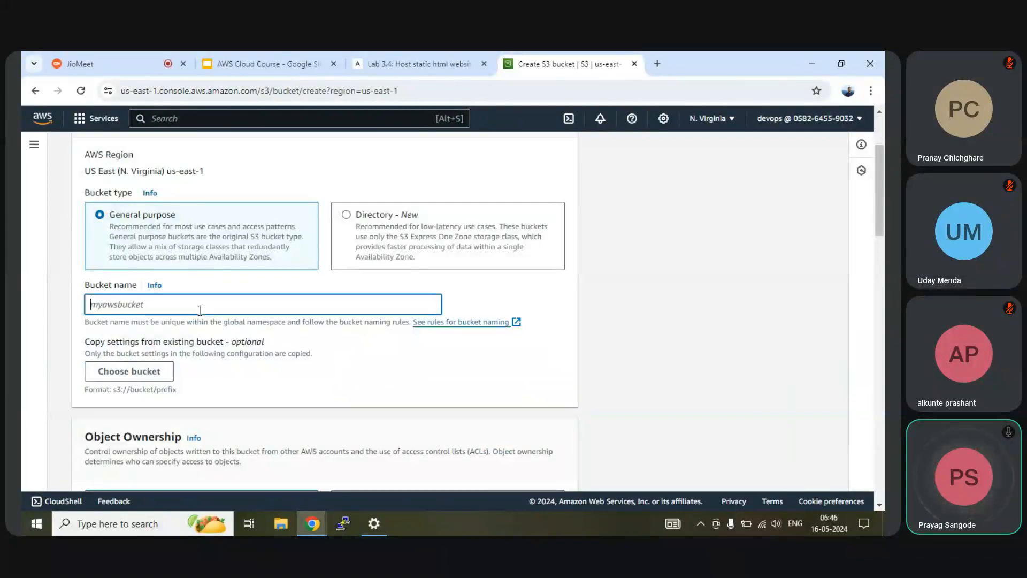
type("stat")
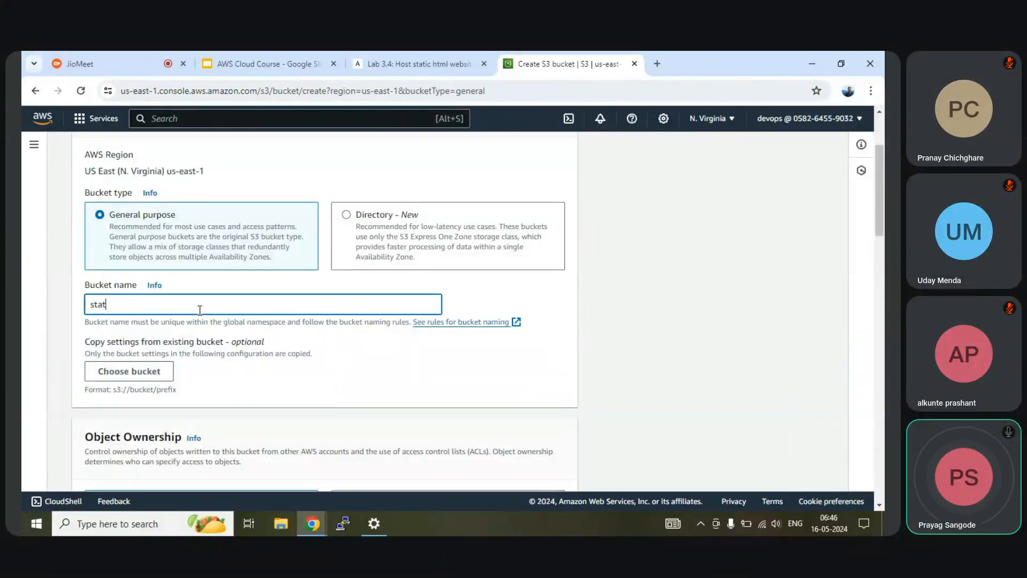
type("ic-website-bucket11")
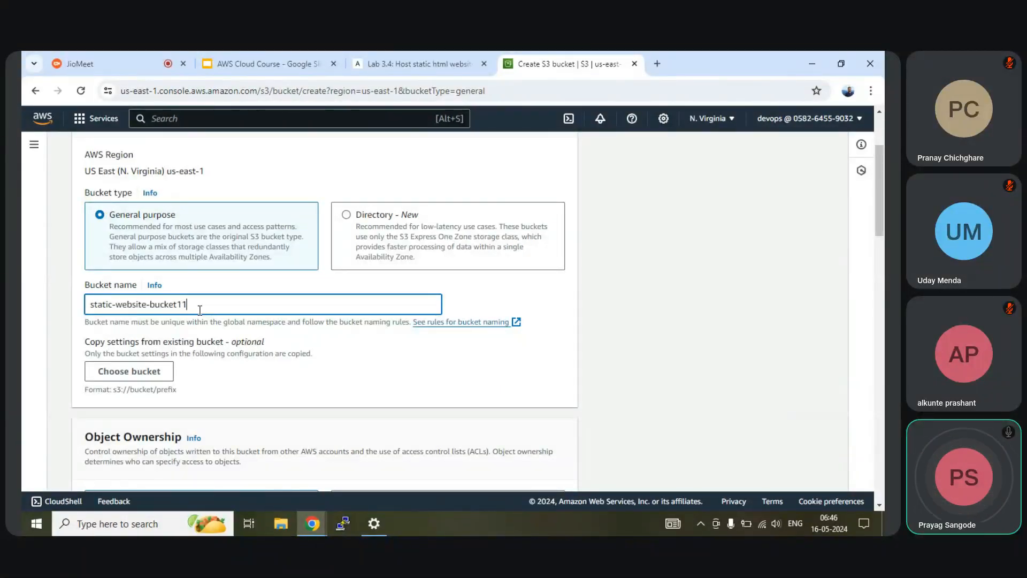
scroll(214, 305, "down", 2)
scroll(160, 284, "down", 2)
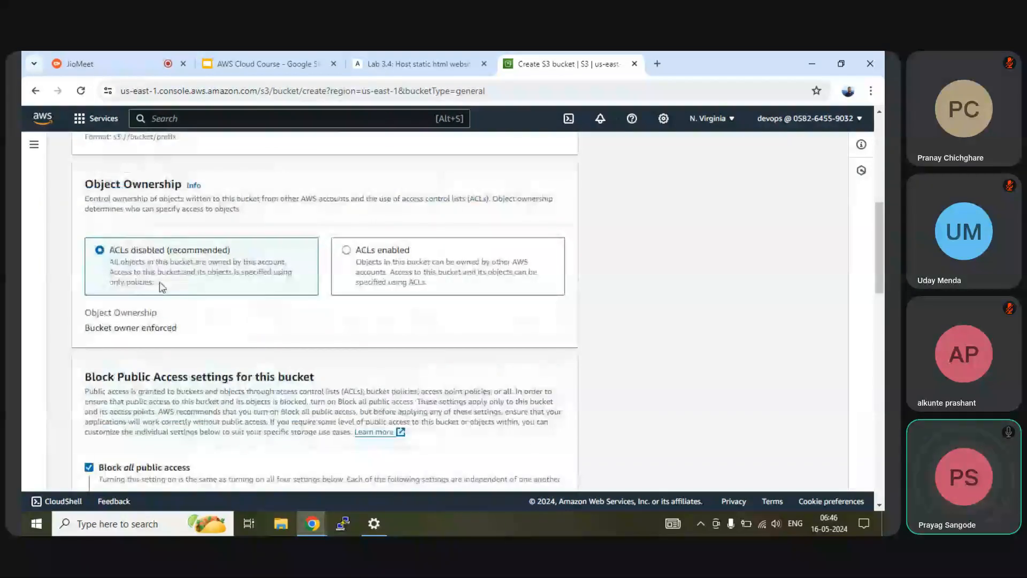
scroll(251, 317, "down", 4)
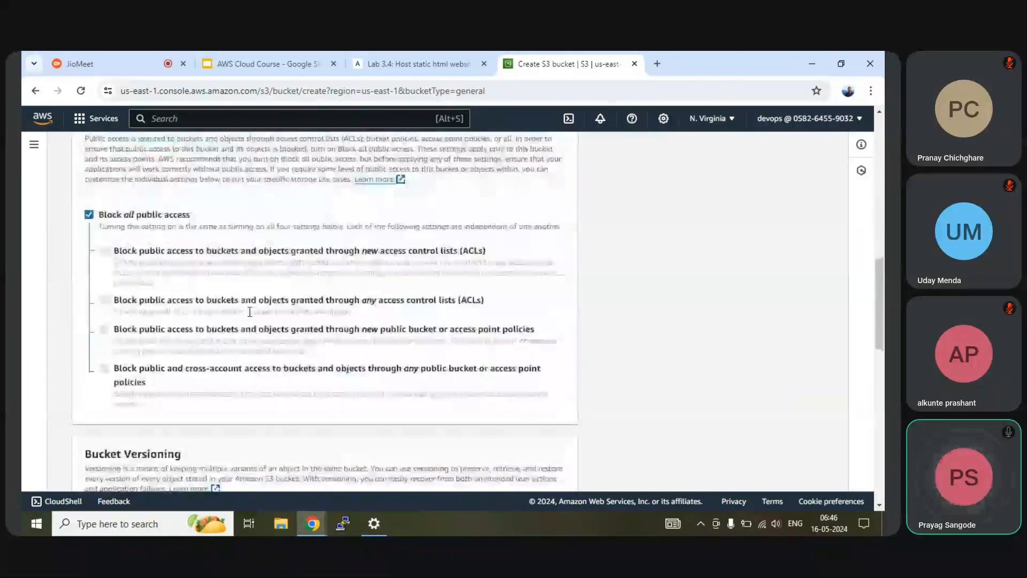
scroll(252, 316, "down", 2)
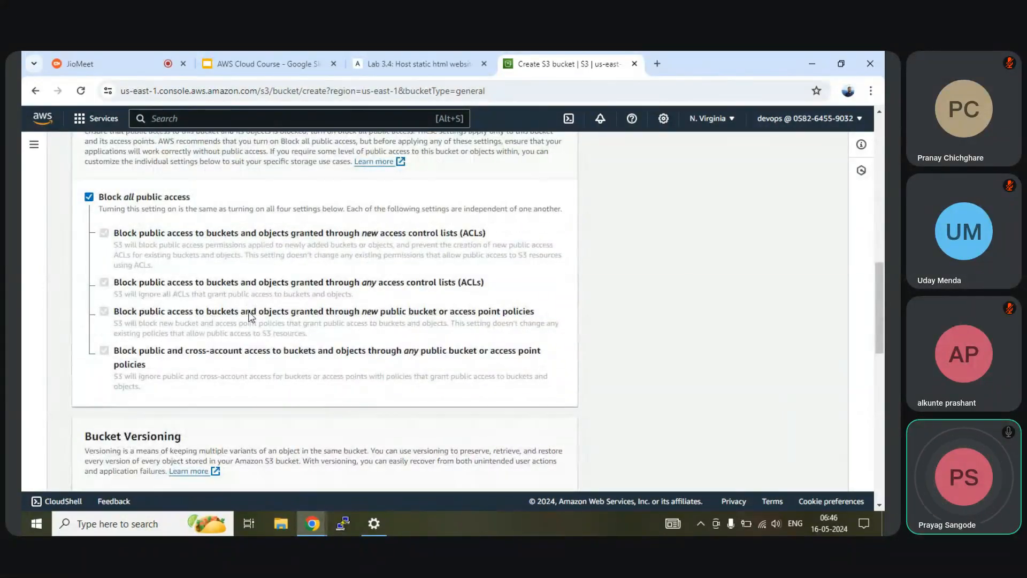
left_click(384, 56)
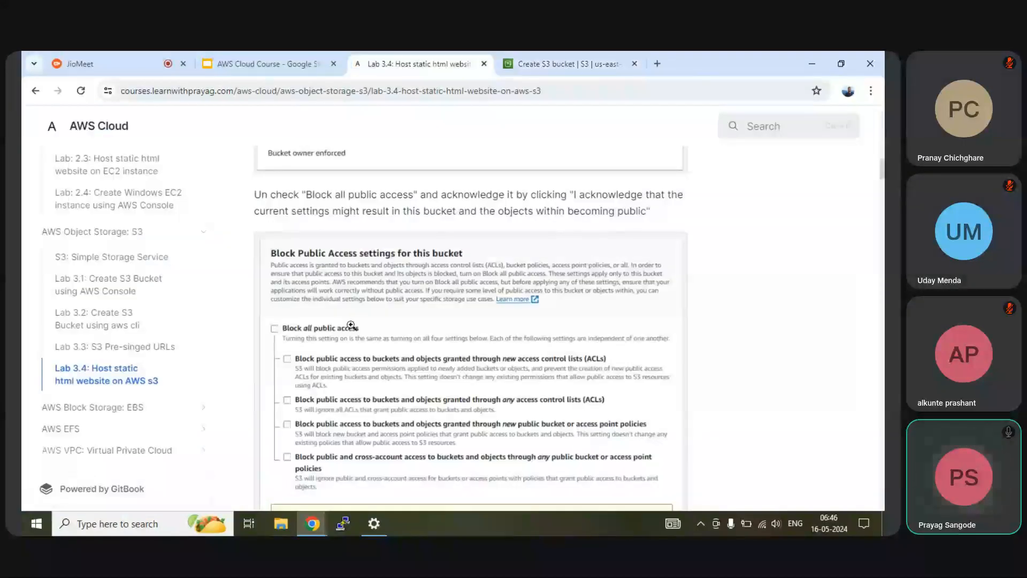
scroll(445, 341, "down", 5)
scroll(445, 341, "up", 15)
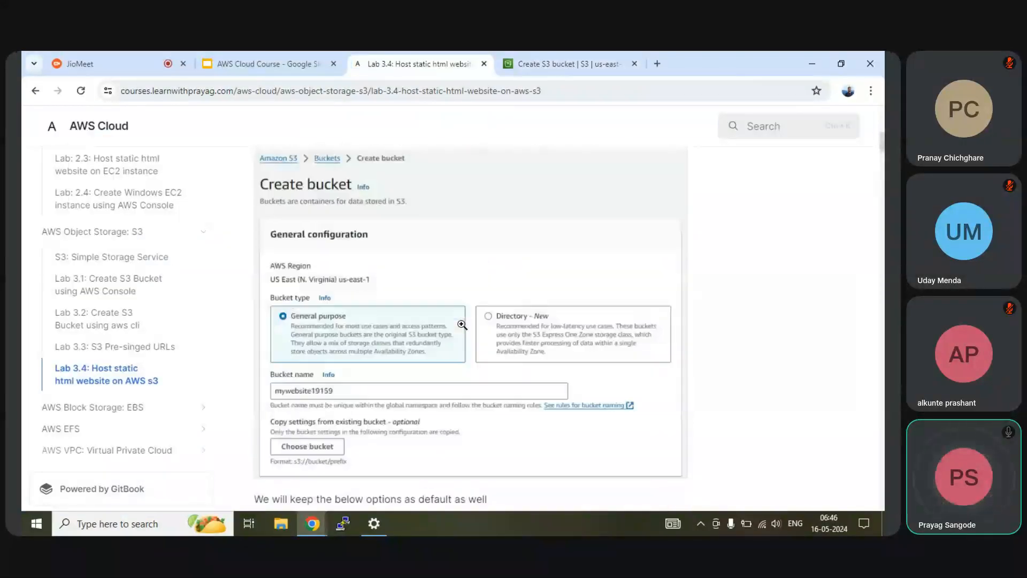
scroll(461, 324, "up", 4)
scroll(461, 324, "down", 12)
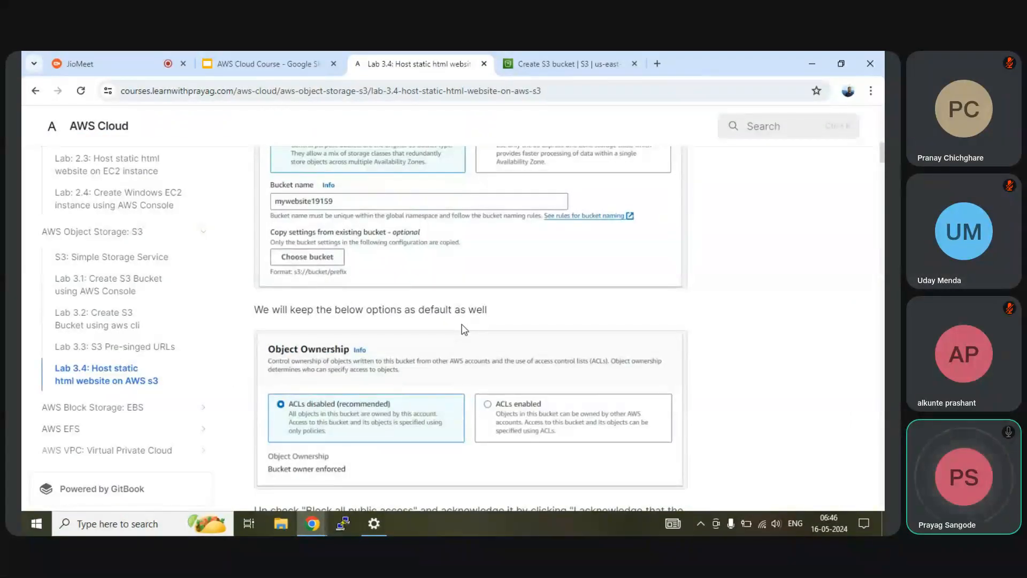
scroll(464, 328, "down", 15)
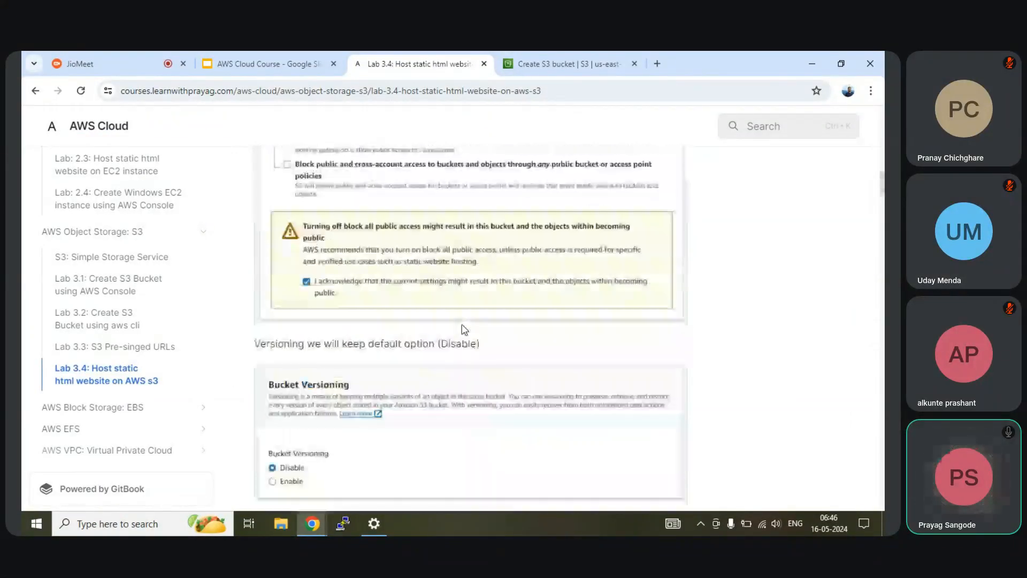
scroll(464, 329, "down", 15)
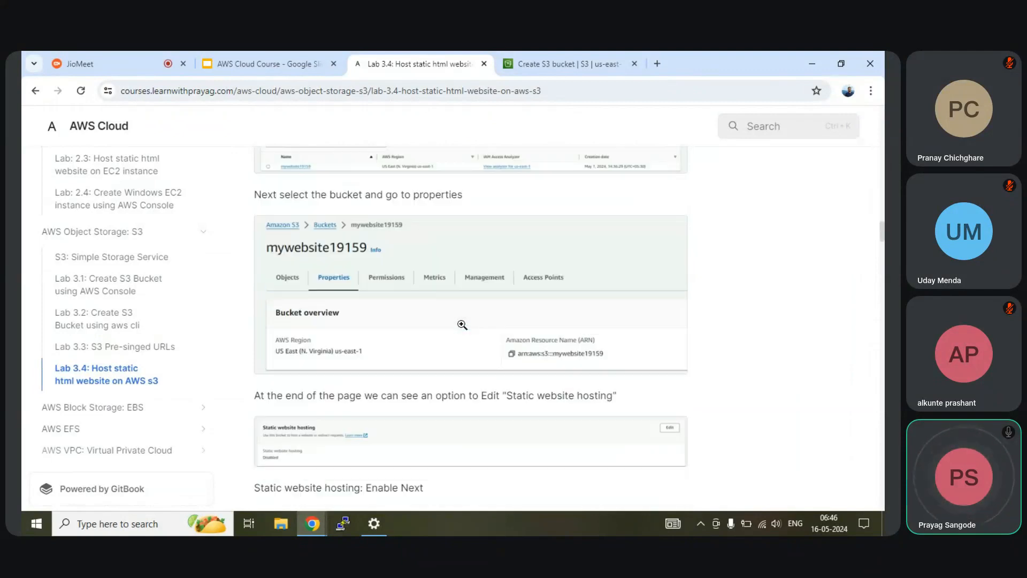
scroll(462, 324, "down", 12)
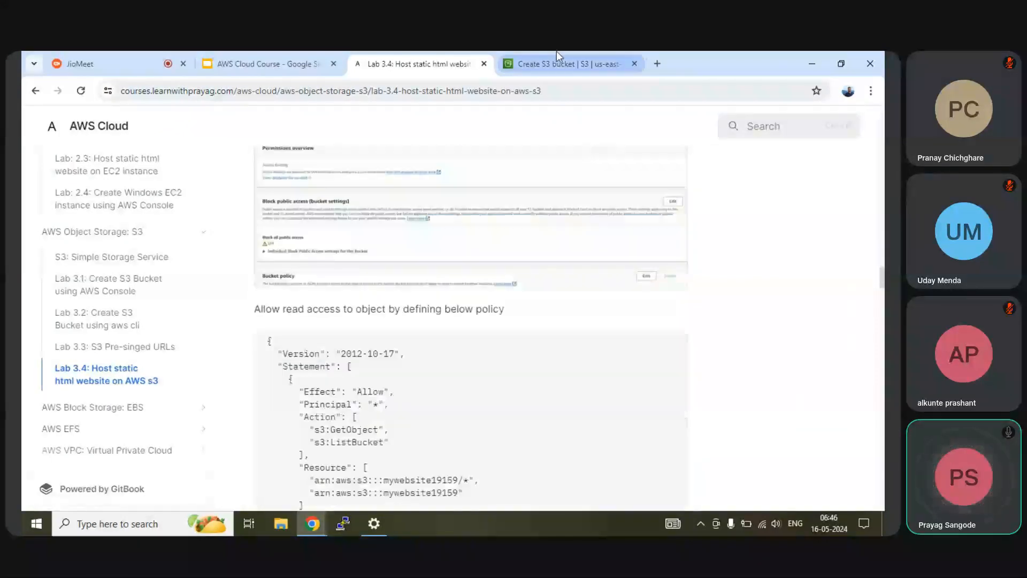
left_click(548, 61)
scroll(236, 328, "up", 6)
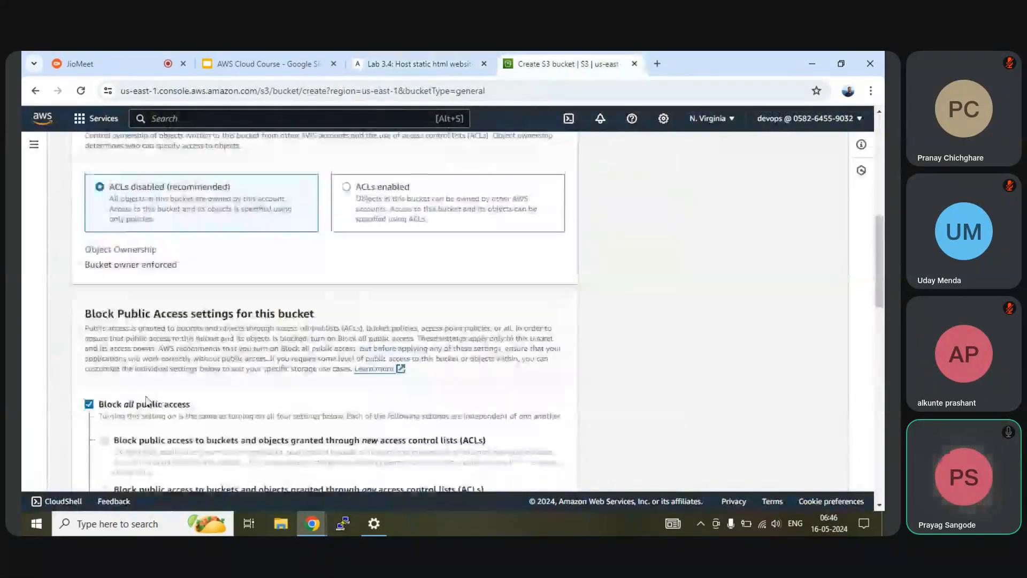
Step: Turn off Block all public access and expand the advanced Object Lock settings
left_click(90, 405)
scroll(207, 356, "down", 3)
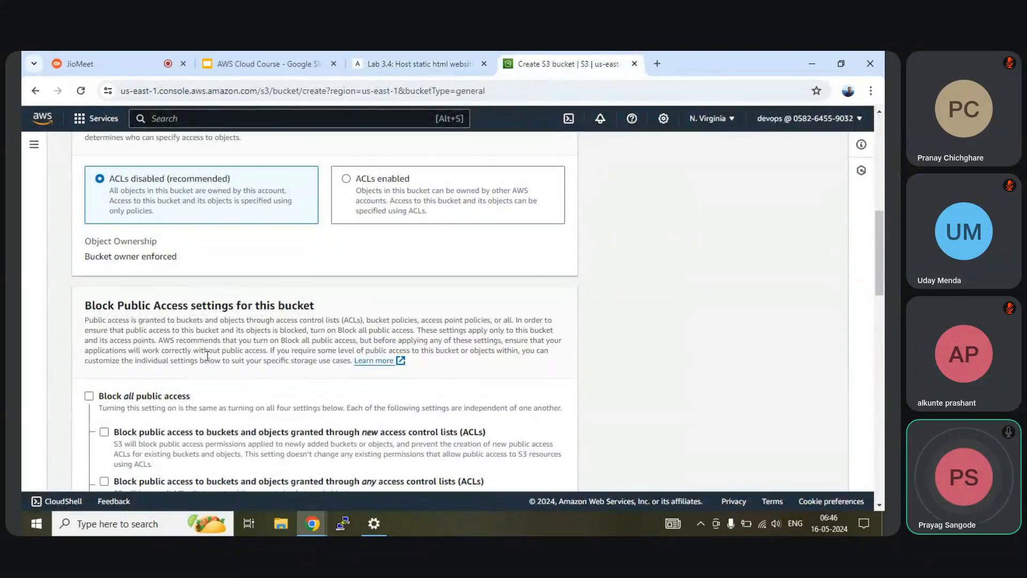
scroll(208, 356, "down", 12)
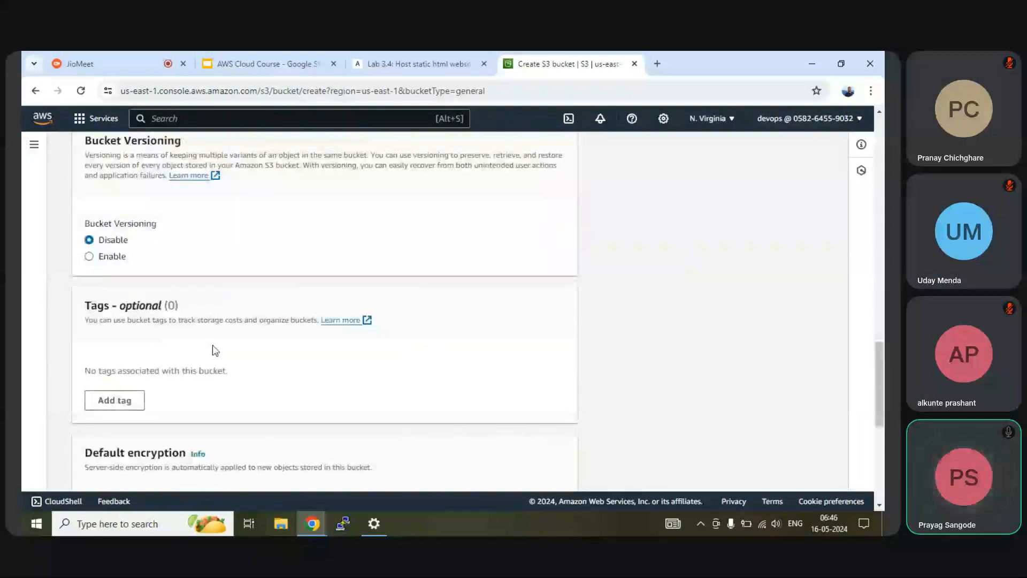
scroll(214, 350, "down", 3)
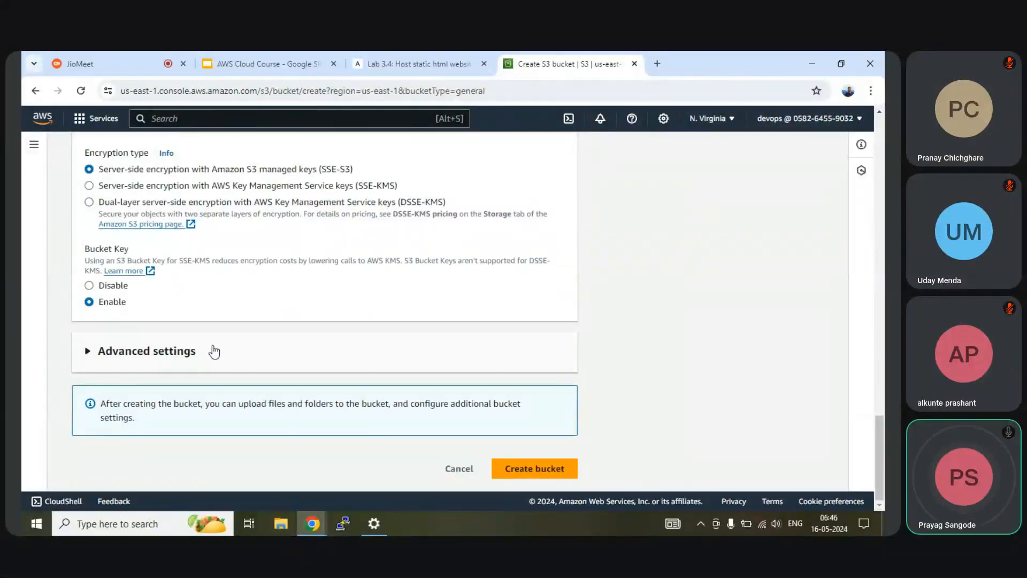
left_click(145, 351)
Step: Acknowledge the public-access warning and create static-website-bucket11
scroll(145, 348, "down", 3)
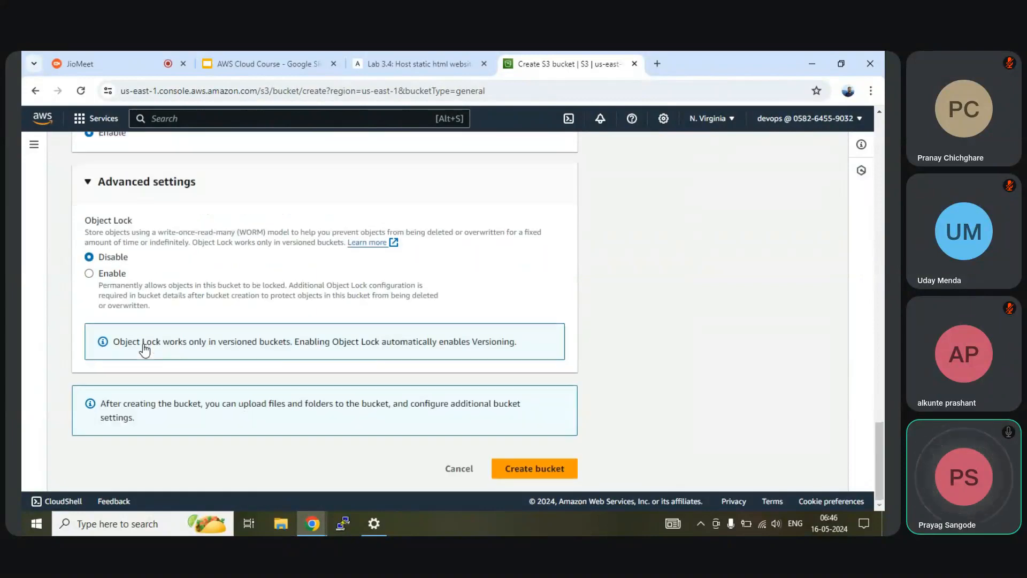
scroll(240, 341, "up", 15)
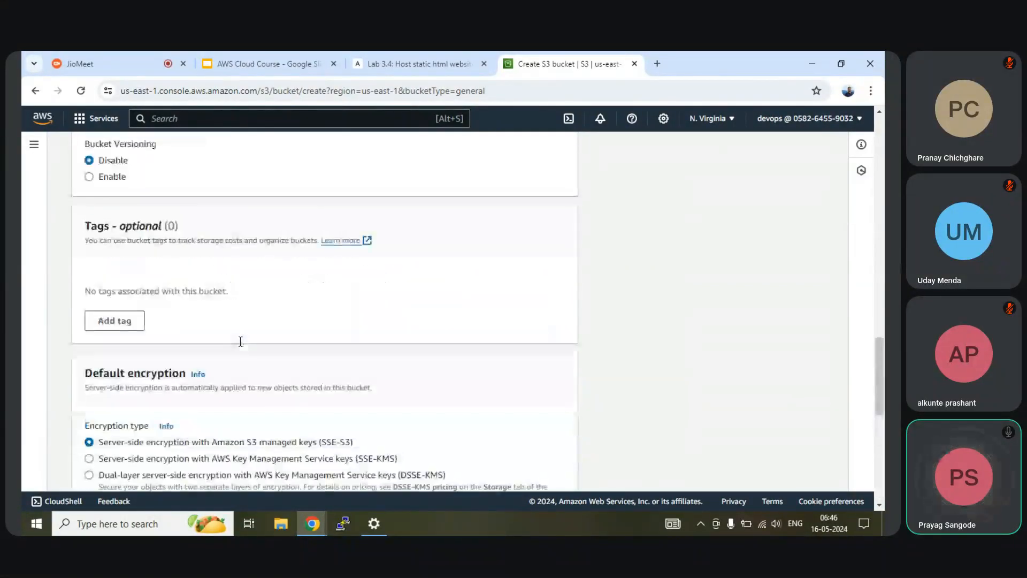
scroll(241, 341, "up", 8)
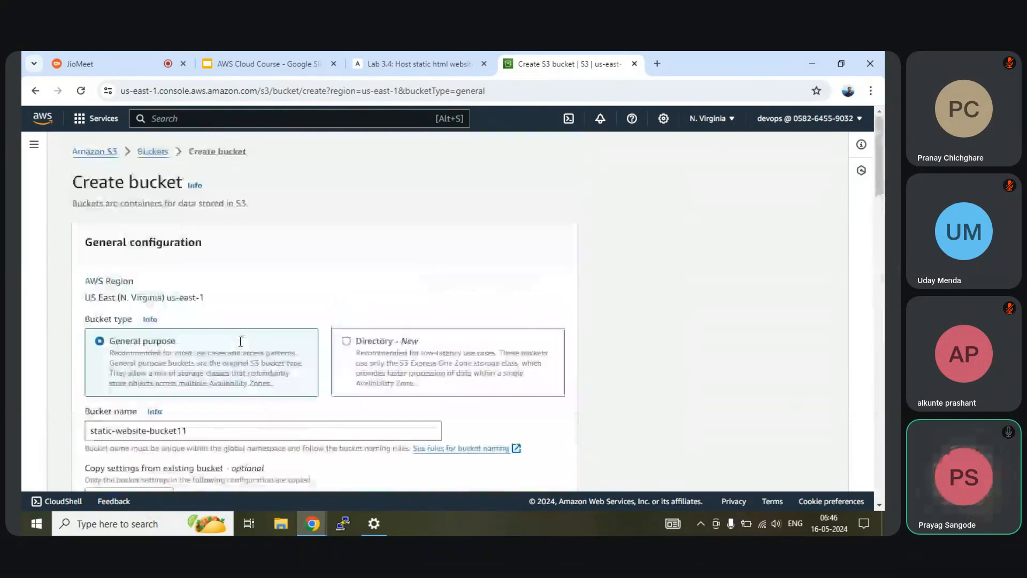
scroll(241, 337, "down", 4)
scroll(442, 323, "down", 15)
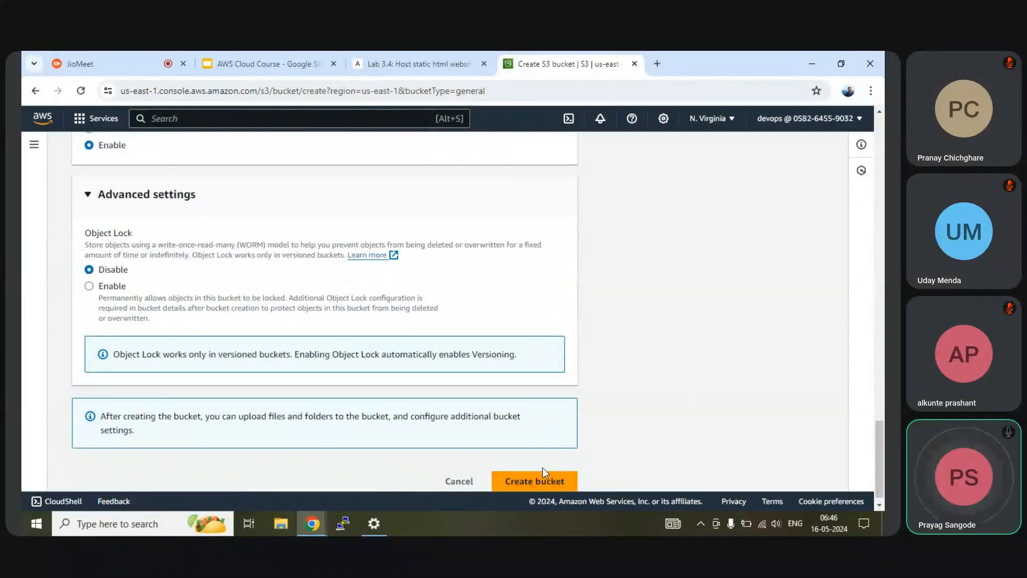
scroll(512, 430, "up", 8)
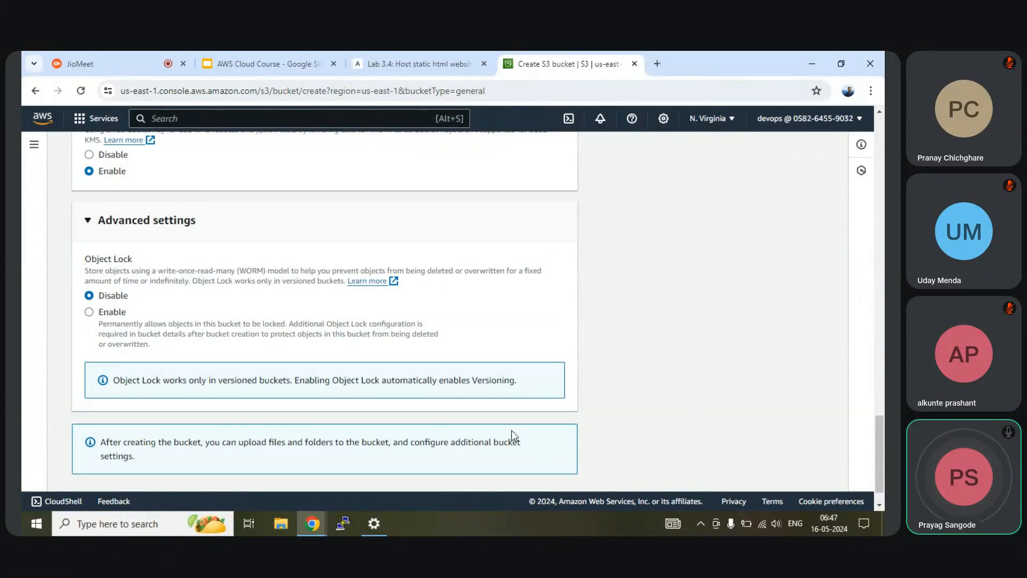
scroll(482, 423, "up", 10)
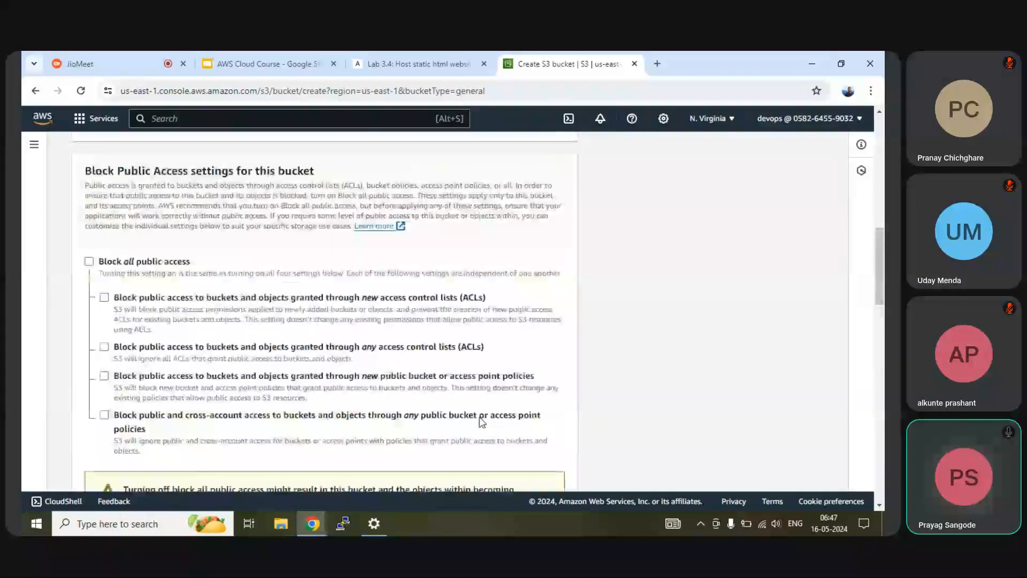
scroll(481, 422, "down", 3)
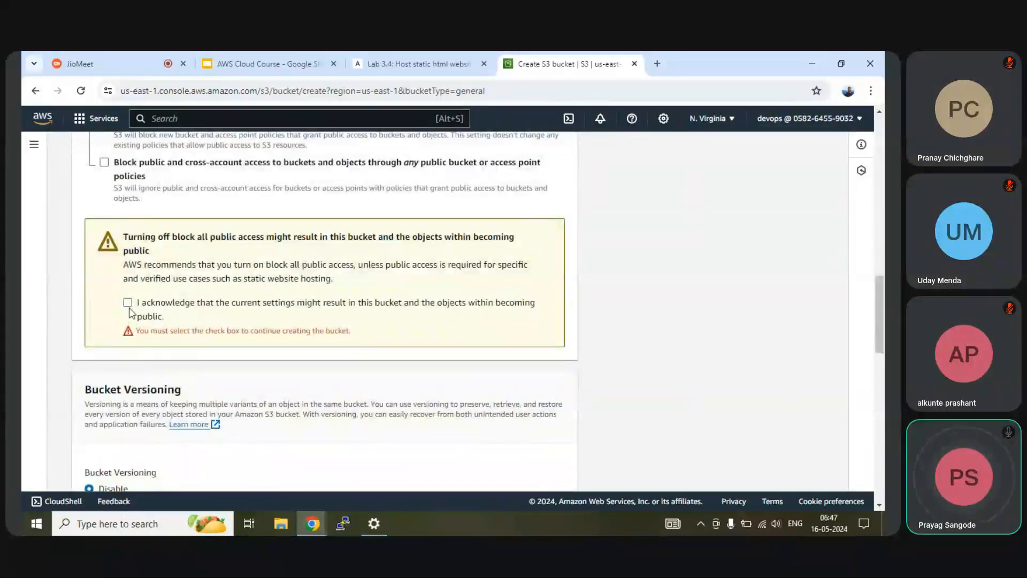
left_click(275, 320)
scroll(405, 341, "down", 10)
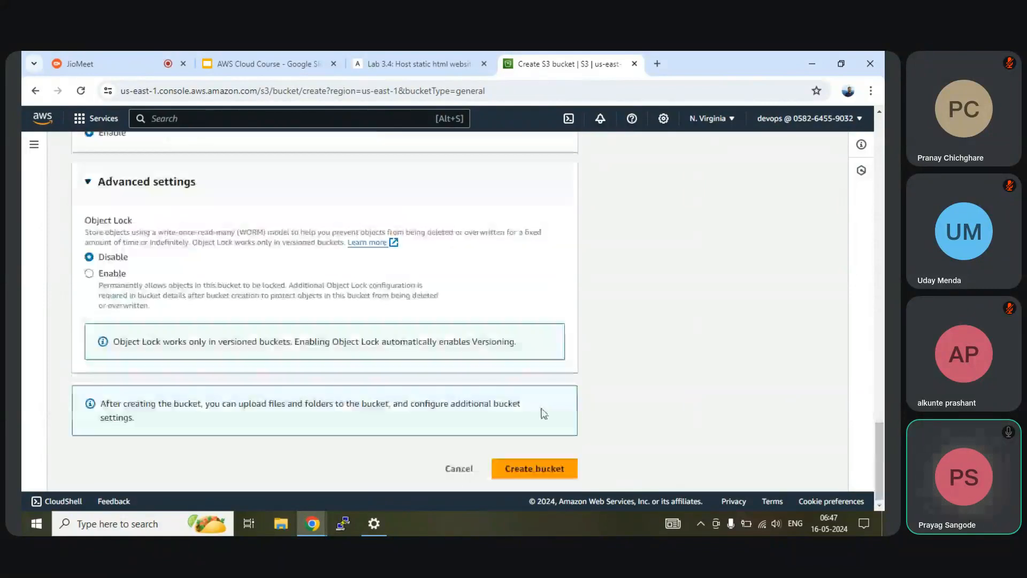
left_click(532, 469)
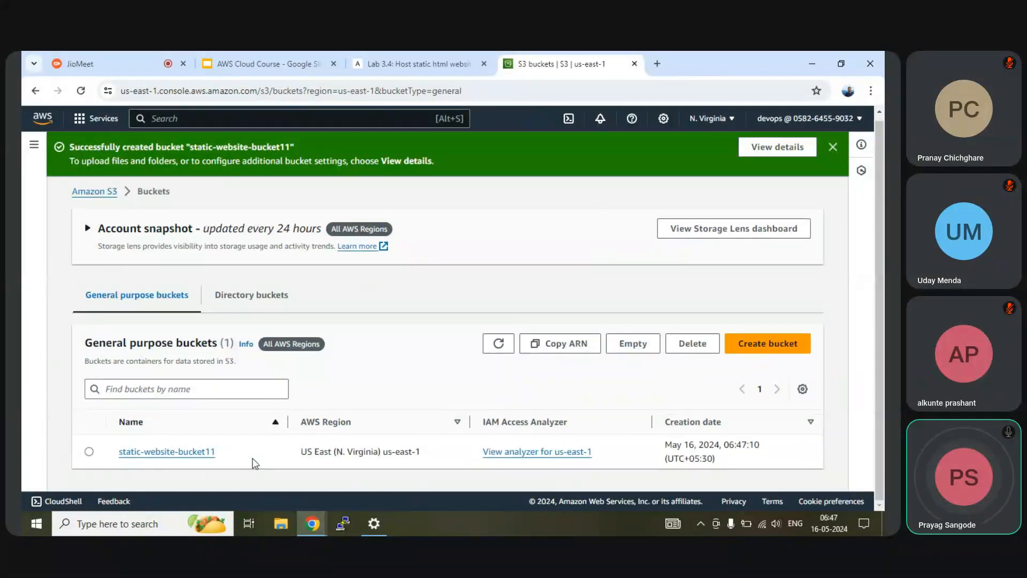
Step: Open static-website-bucket11 and look through its Management and Access Points tabs
left_click(184, 452)
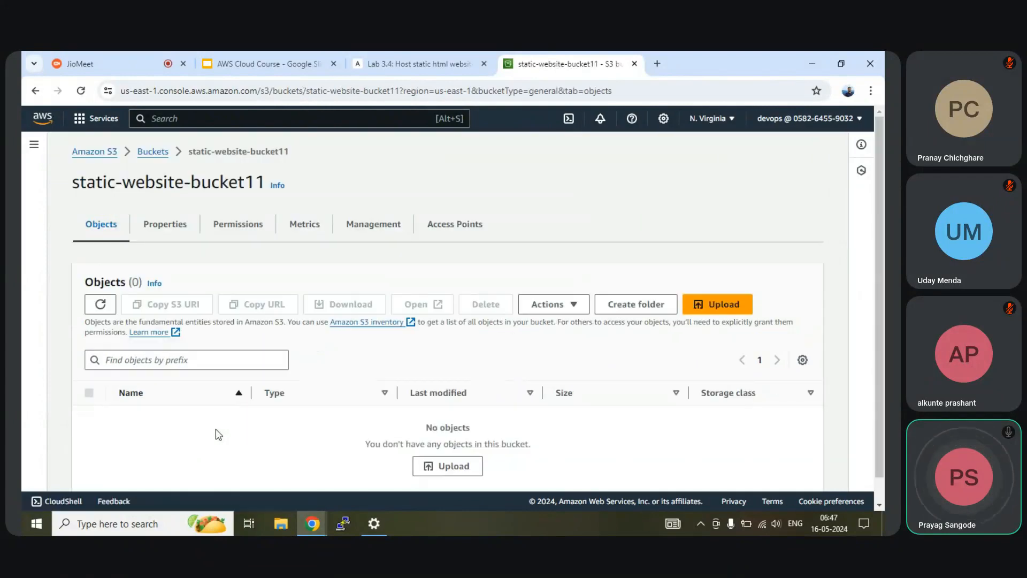
left_click(380, 229)
scroll(337, 379, "down", 10)
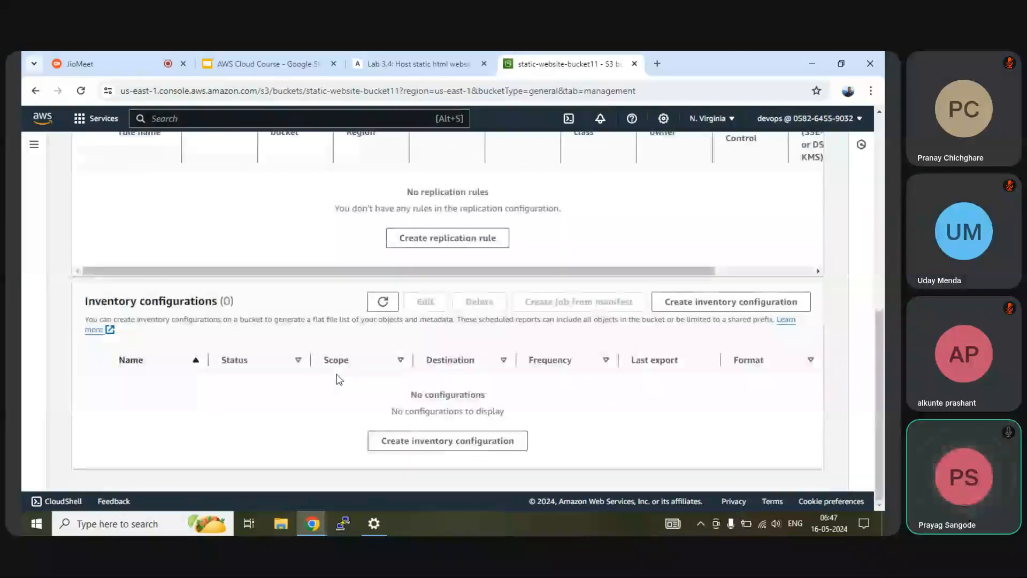
scroll(338, 379, "up", 5)
scroll(337, 378, "up", 3)
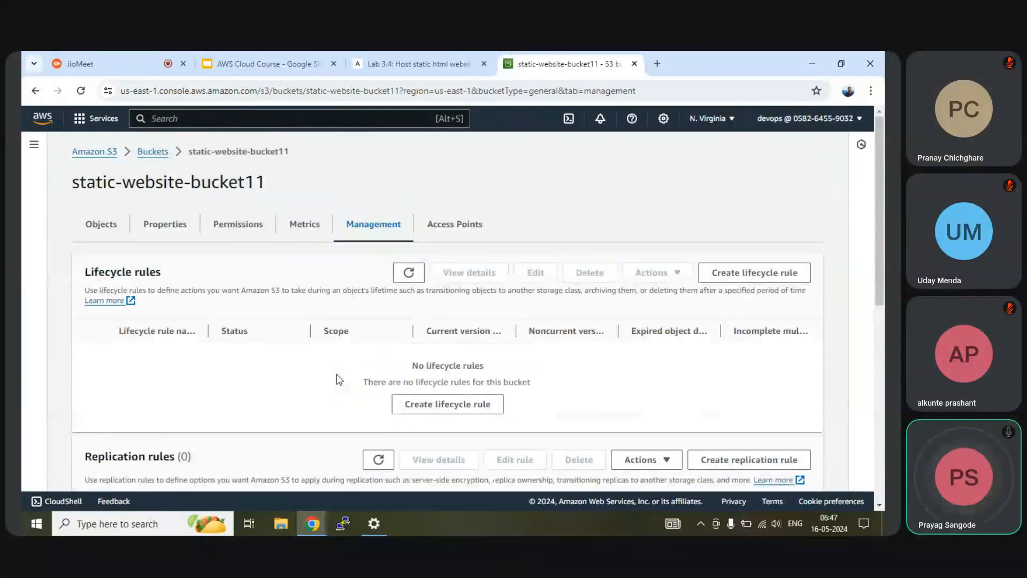
left_click(453, 228)
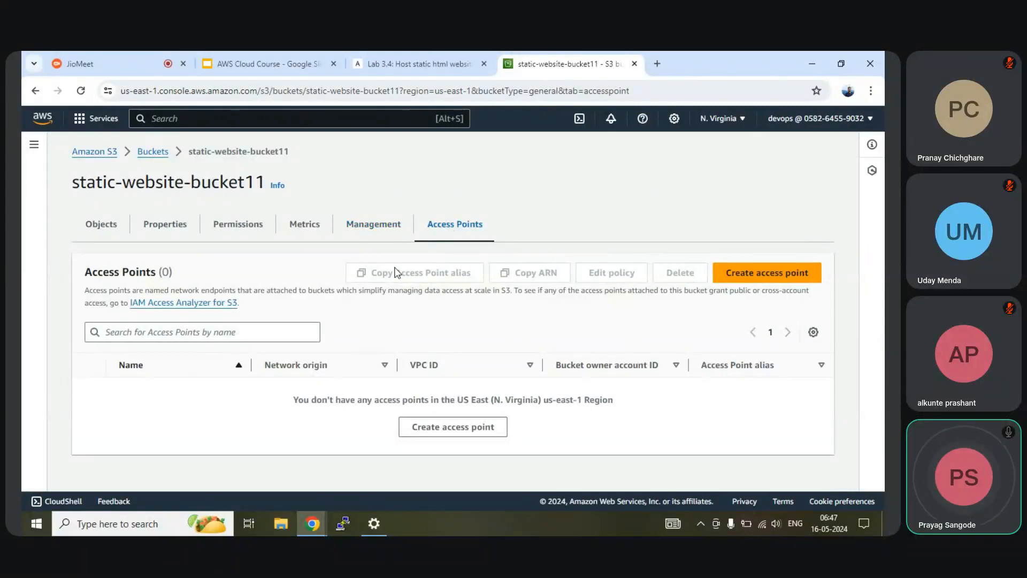
Step: Review the bucket's Permissions: no bucket policy and bucket owner enforced ownership
left_click(228, 230)
scroll(289, 370, "down", 10)
scroll(290, 372, "down", 15)
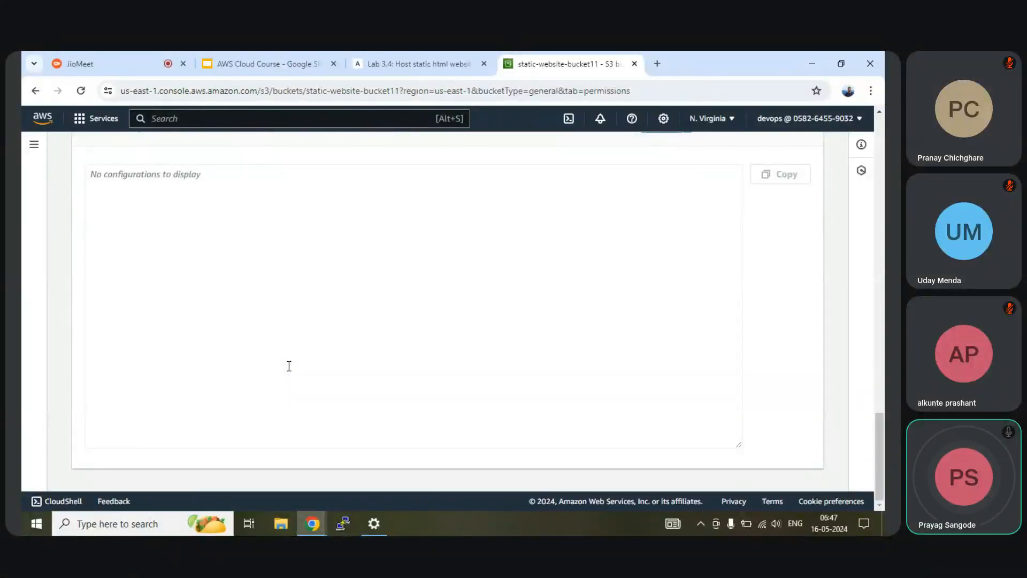
scroll(288, 366, "up", 5)
scroll(261, 240, "up", 8)
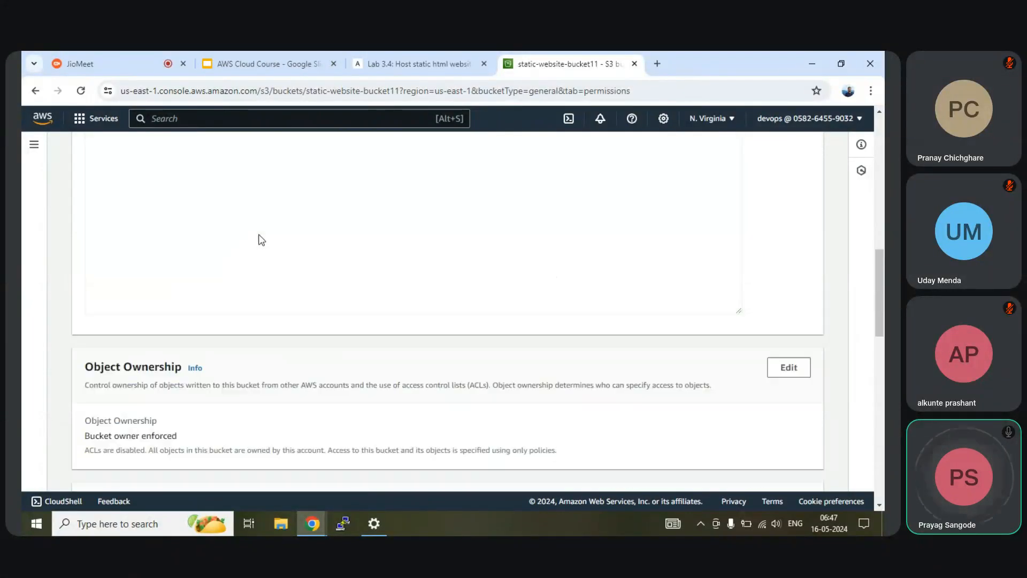
scroll(261, 240, "up", 10)
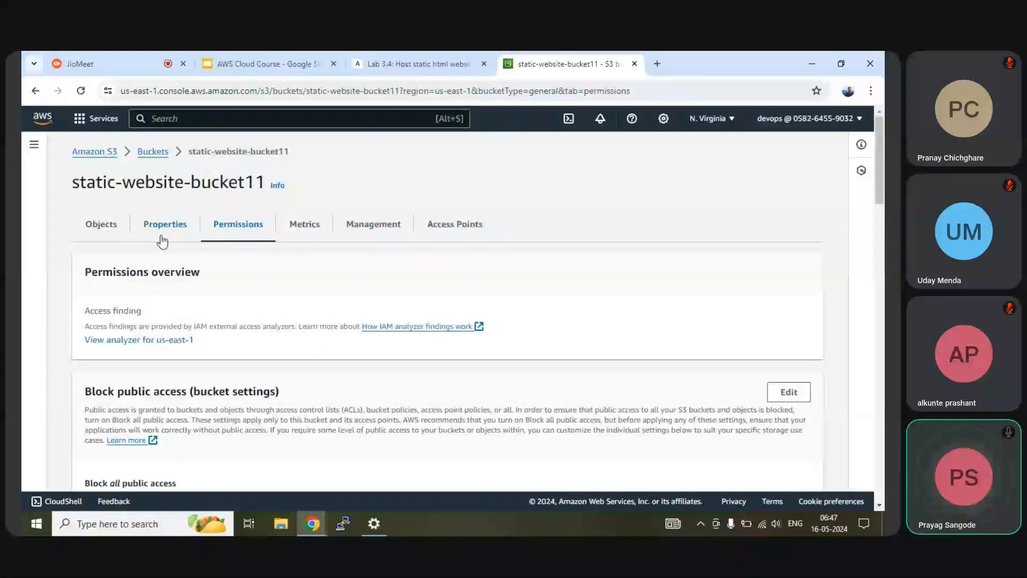
Step: Return to the Lab 3.4 guide at its static website hosting steps for index.html
left_click(435, 66)
scroll(452, 311, "up", 10)
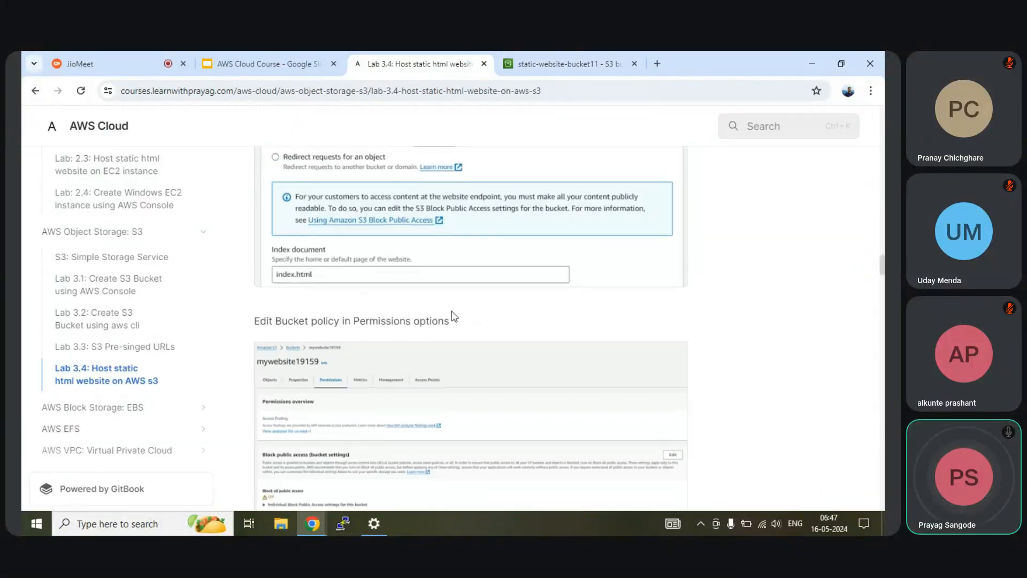
scroll(452, 310, "up", 3)
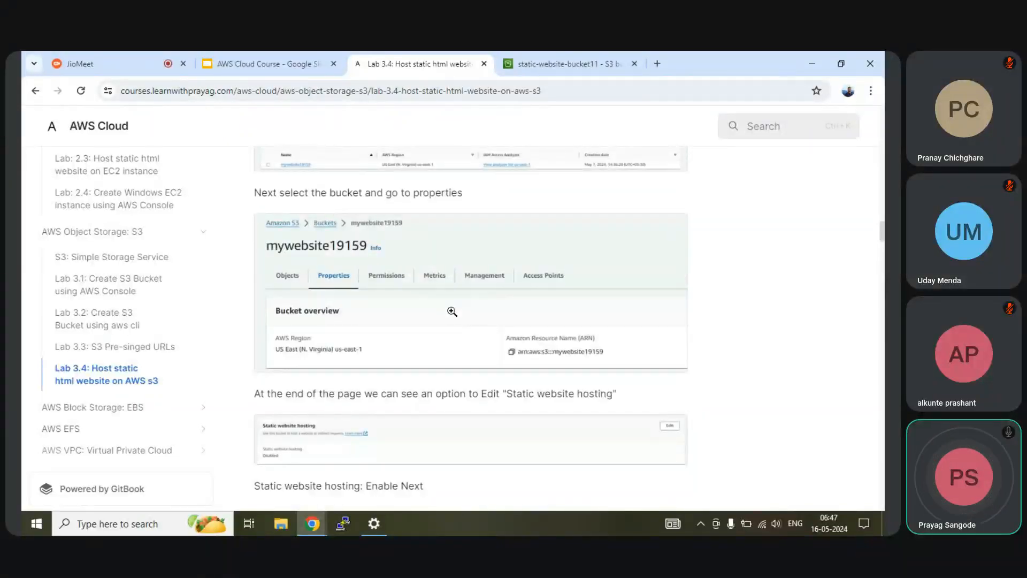
scroll(452, 310, "down", 2)
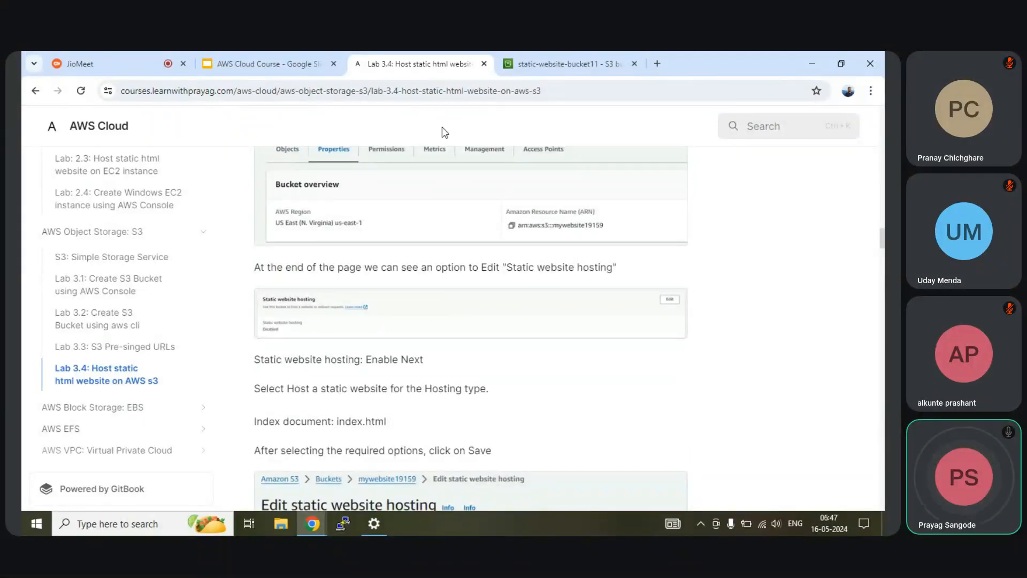
Step: In the bucket's Properties, find Static website hosting, currently Disabled, and edit it
left_click(553, 63)
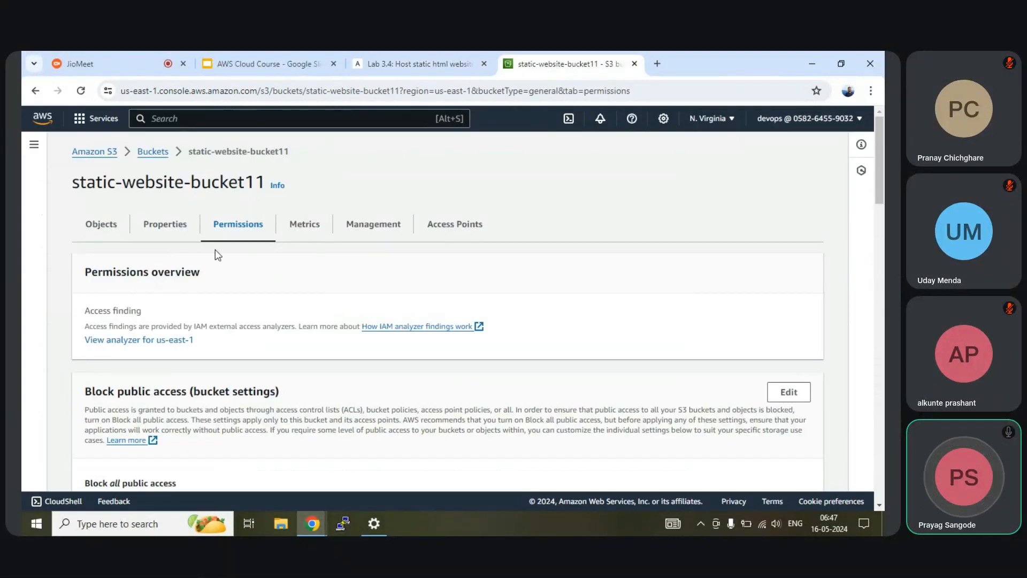
left_click(167, 227)
scroll(234, 287, "down", 3)
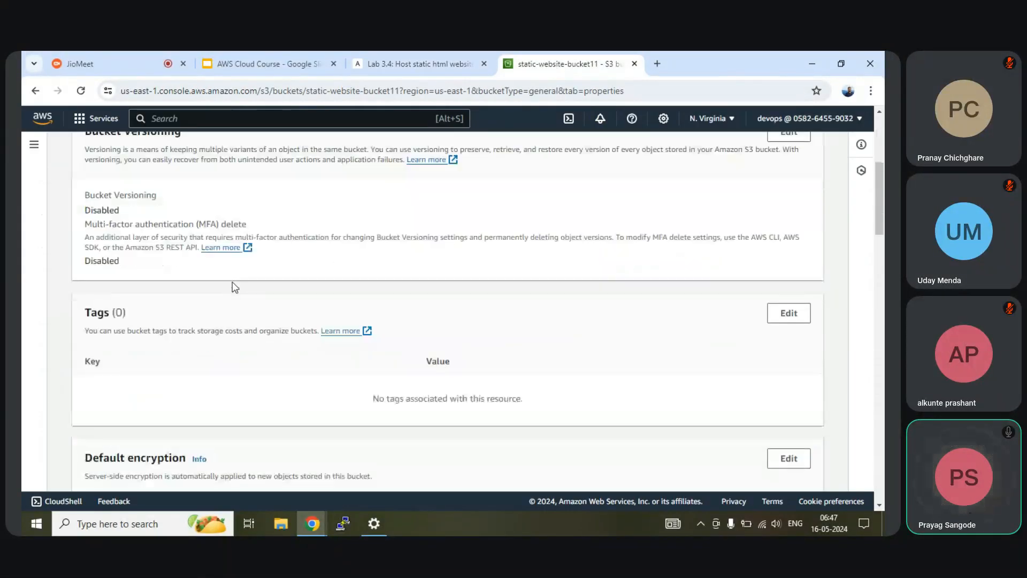
scroll(235, 287, "down", 10)
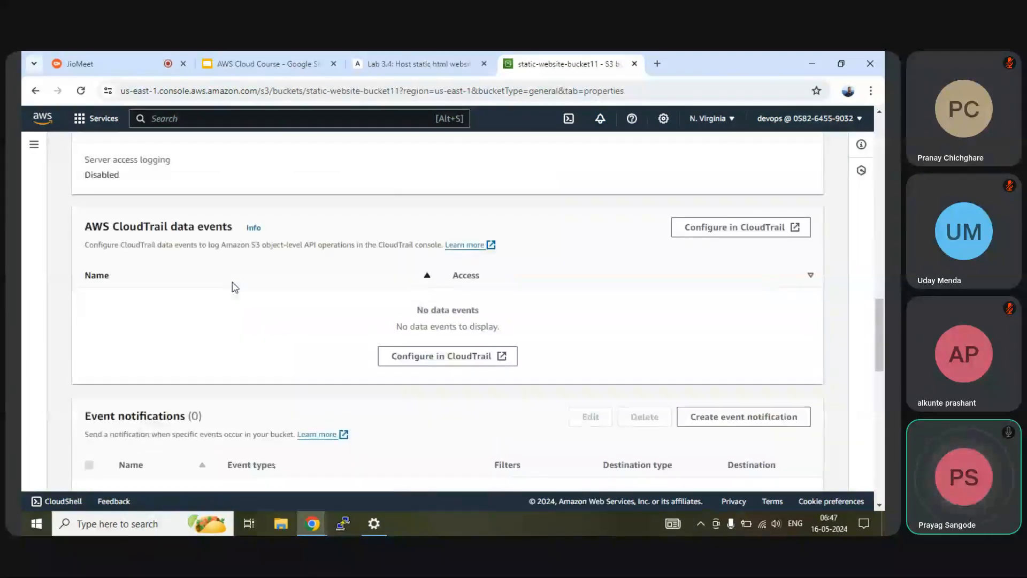
scroll(234, 287, "down", 10)
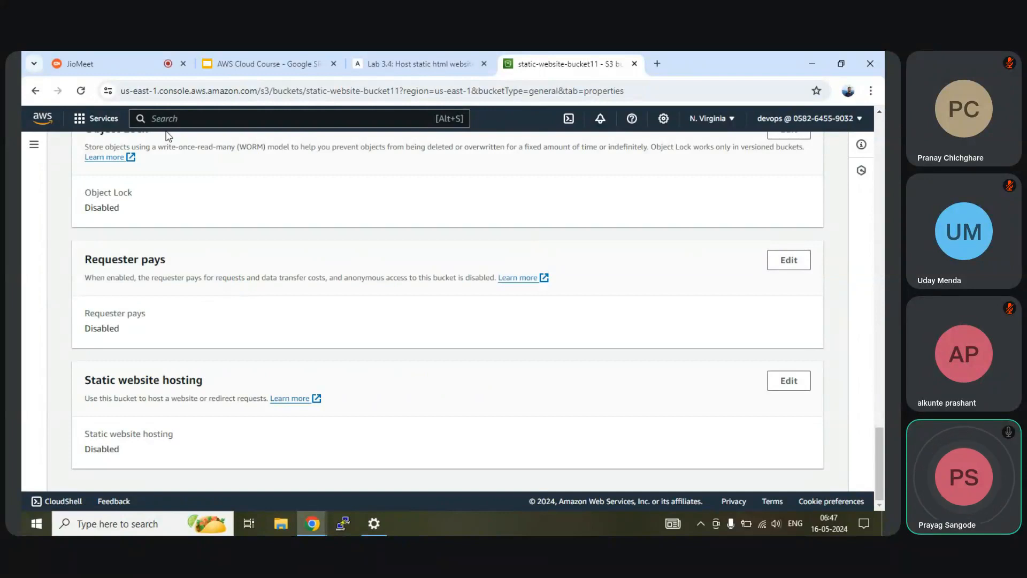
left_click_drag(82, 381, 169, 394)
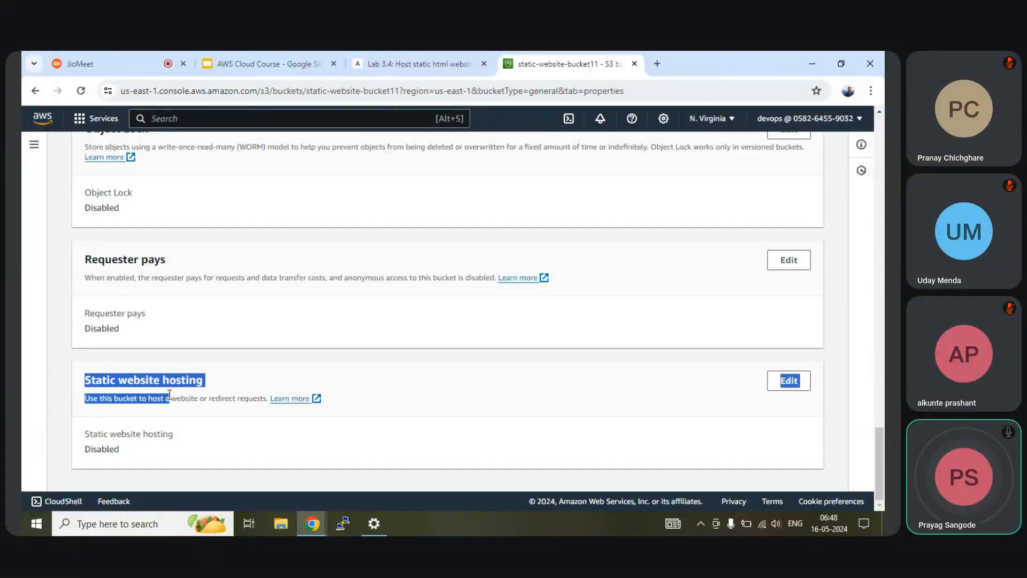
left_click(113, 435)
left_click_drag(85, 433, 171, 434)
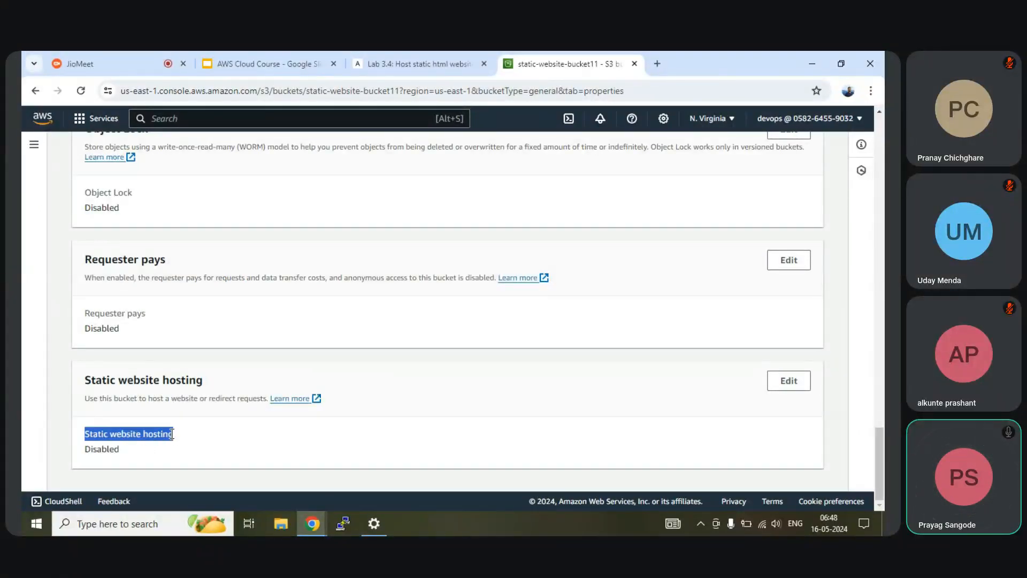
left_click(780, 387)
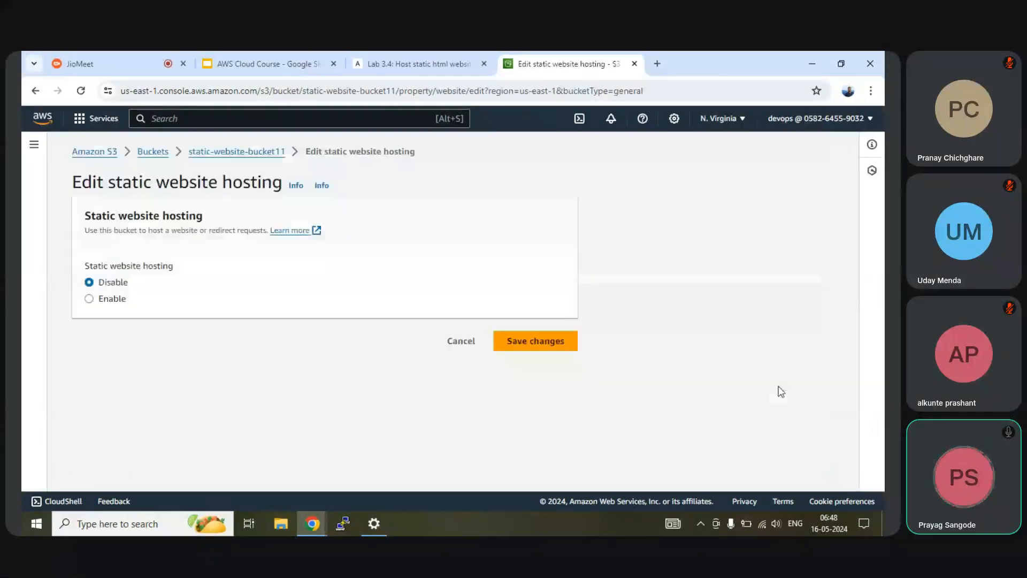
Step: Enable static website hosting and enter index.html as the index document
left_click(104, 303)
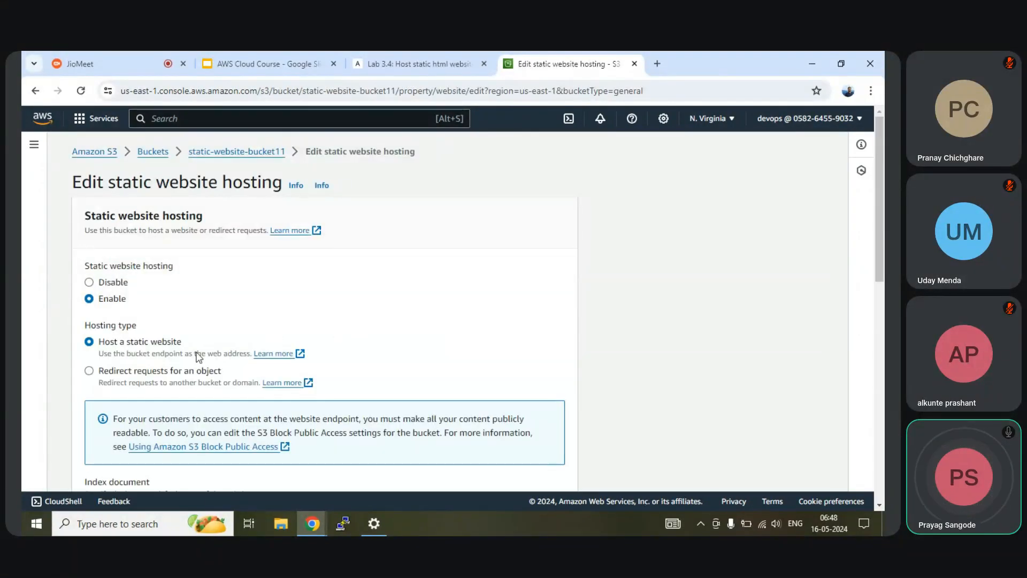
scroll(178, 343, "down", 5)
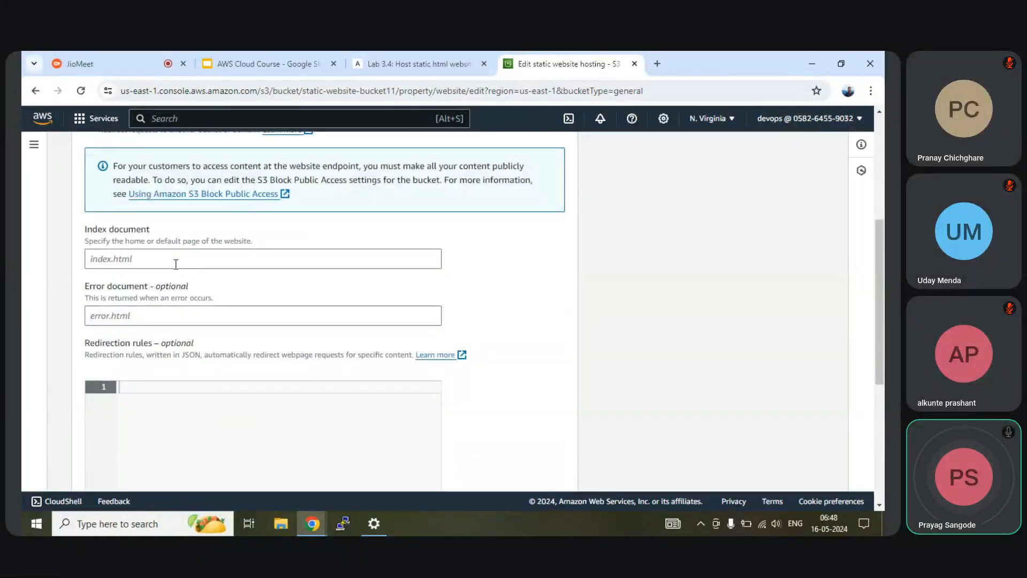
left_click(176, 264)
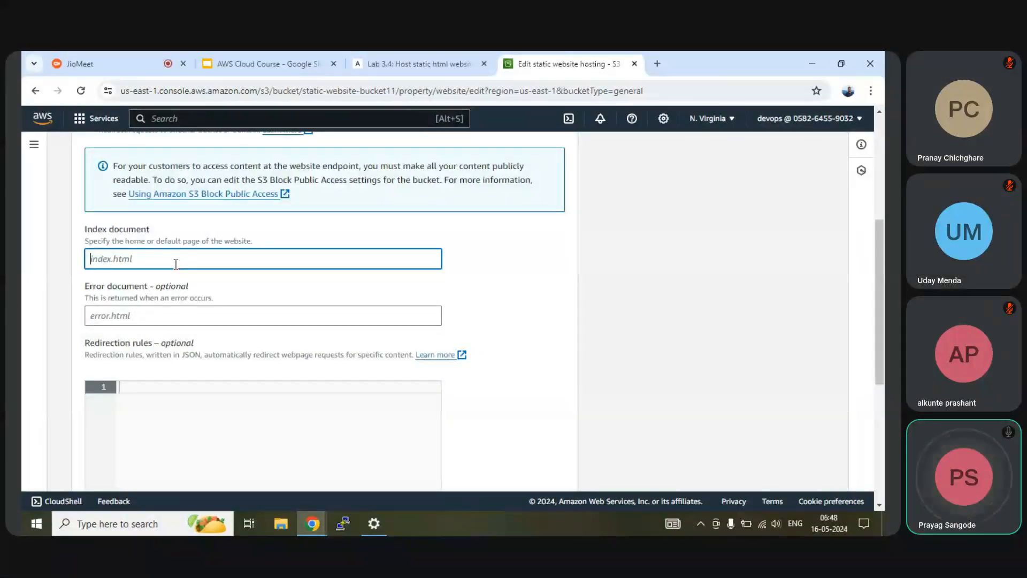
type("index.html")
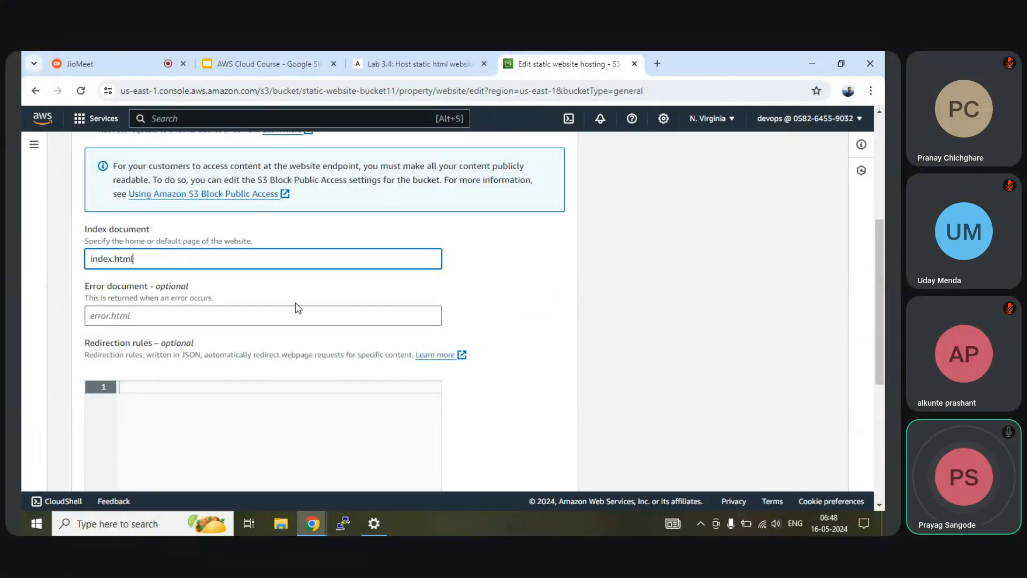
left_click(122, 318)
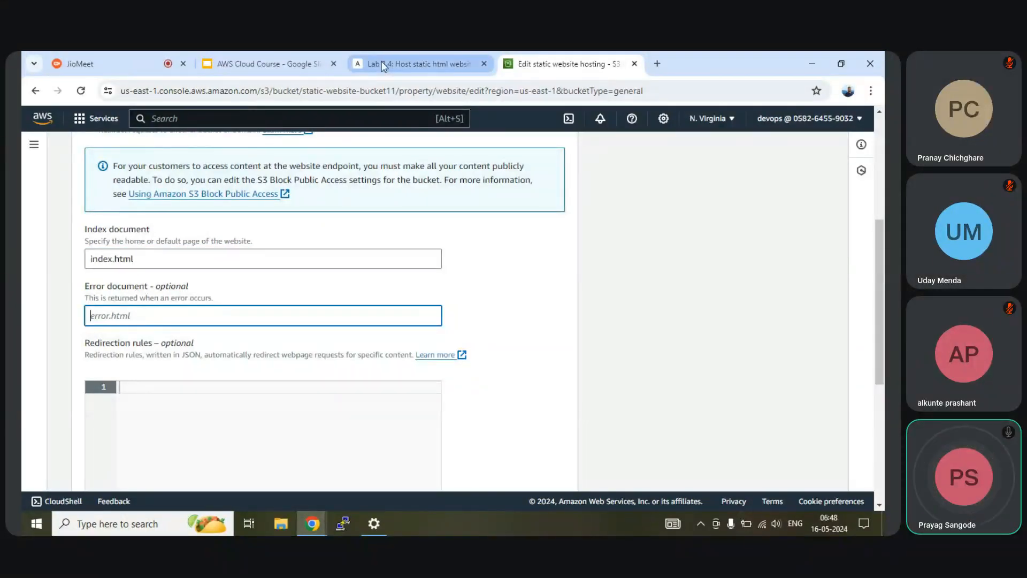
scroll(318, 259, "down", 5)
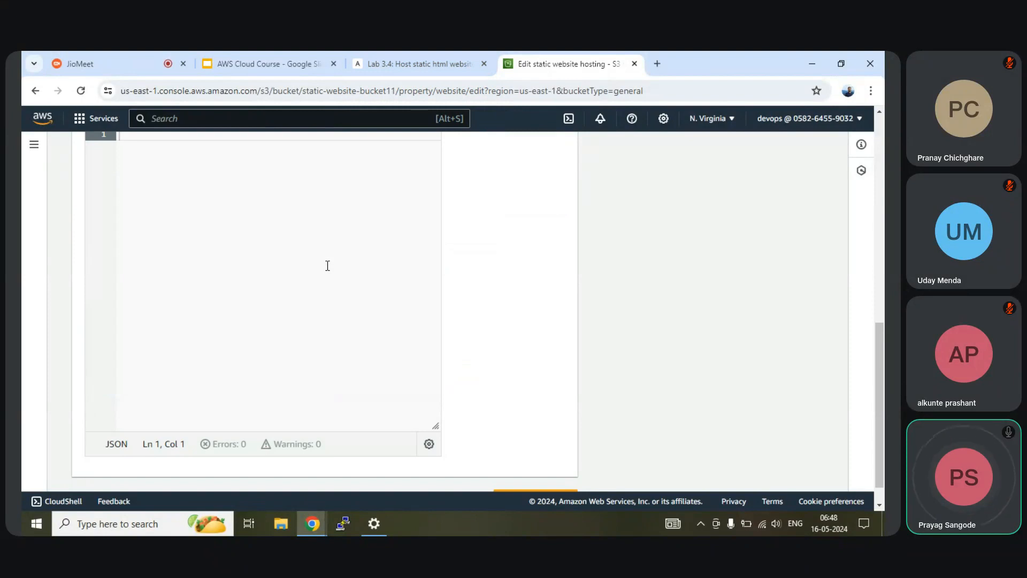
scroll(327, 265, "up", 5)
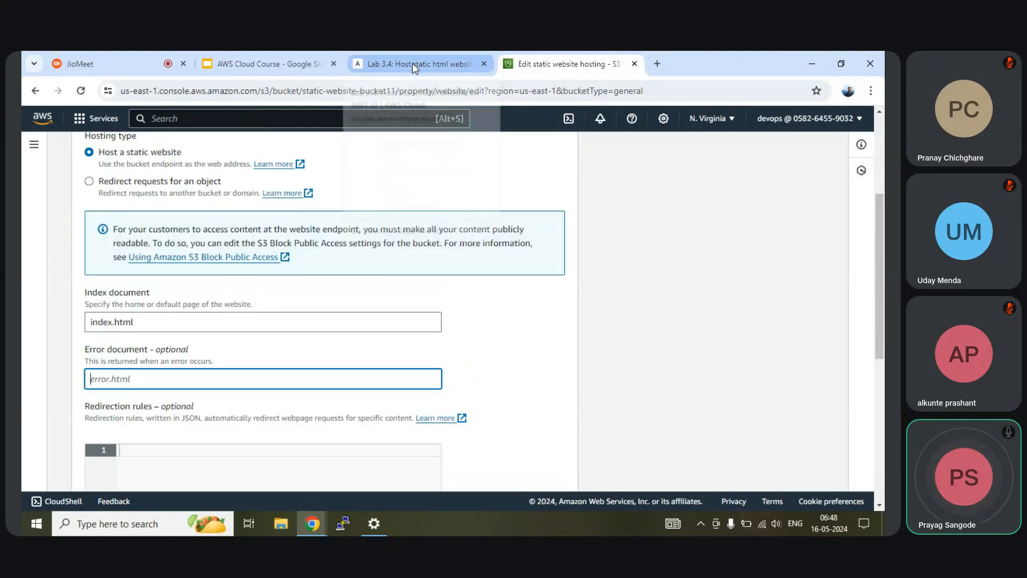
scroll(280, 308, "down", 4)
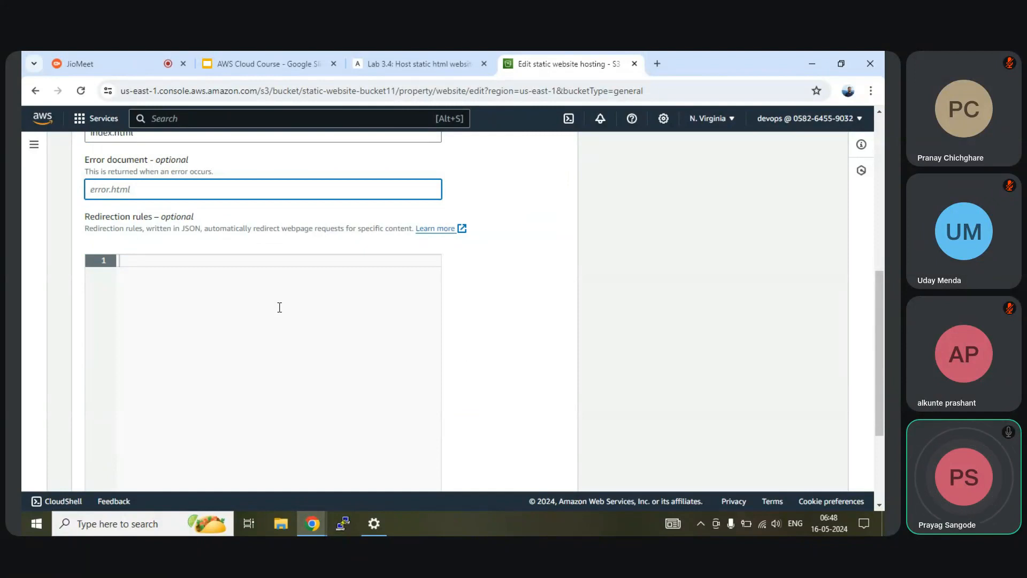
left_click(279, 307)
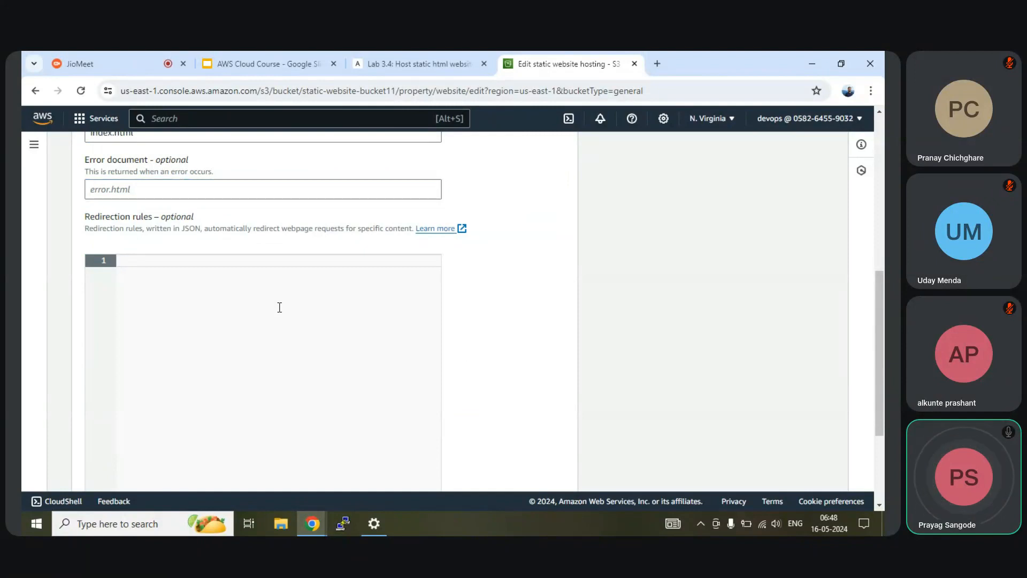
Step: Check the lab guide's next instruction, then save the static website hosting settings
left_click(383, 57)
scroll(391, 303, "down", 8)
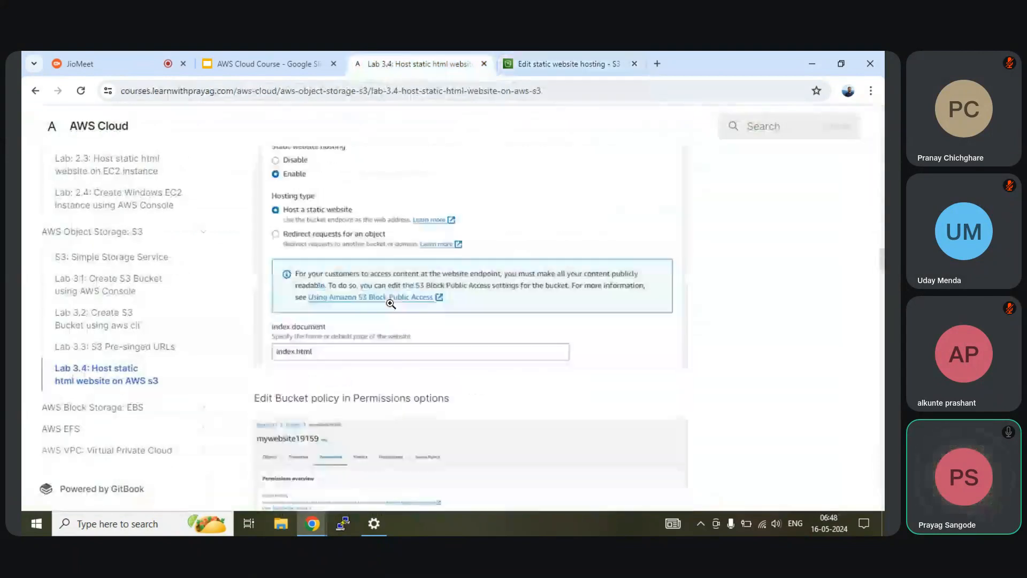
scroll(390, 303, "down", 7)
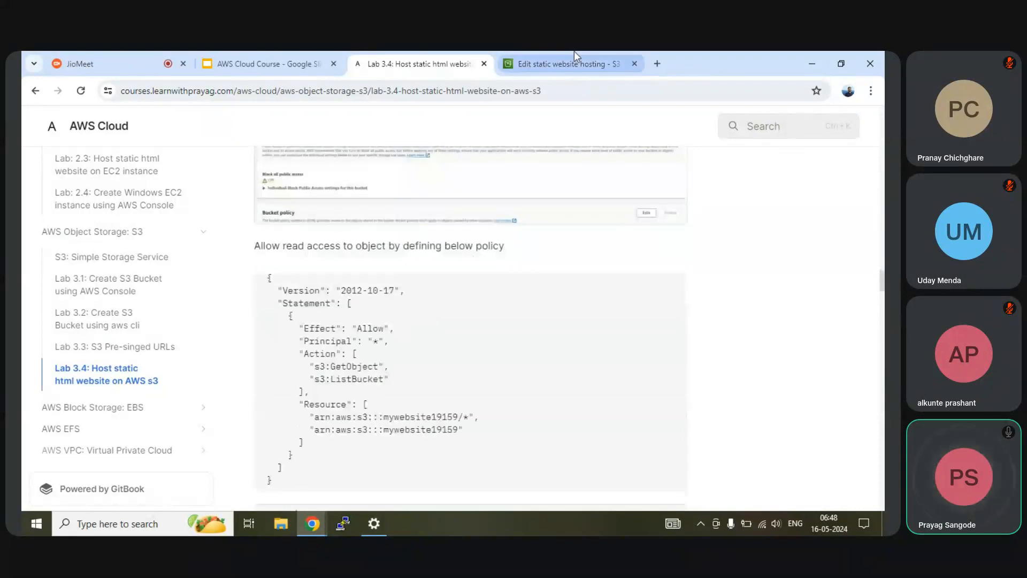
left_click(562, 65)
scroll(203, 316, "down", 3)
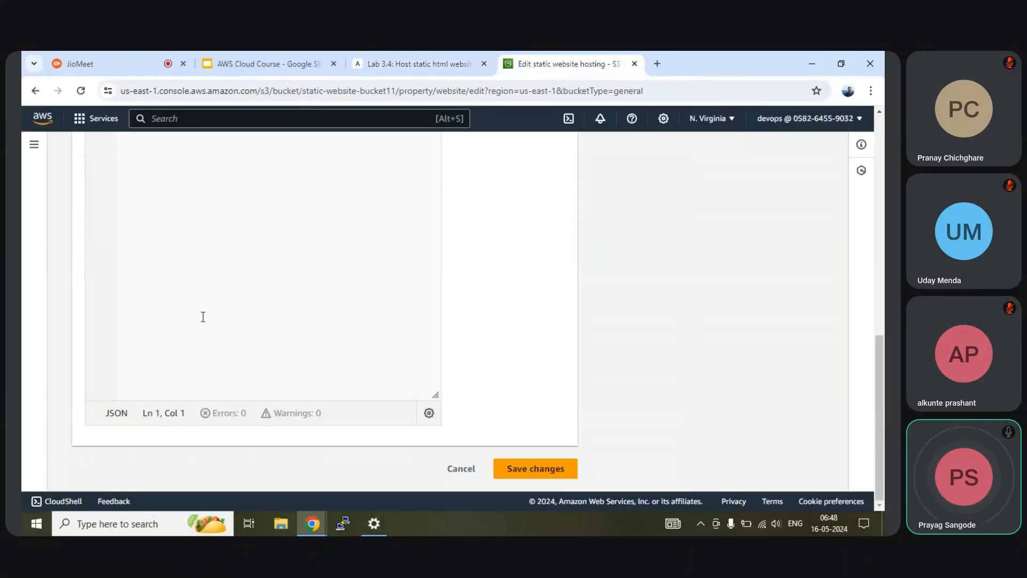
left_click(525, 469)
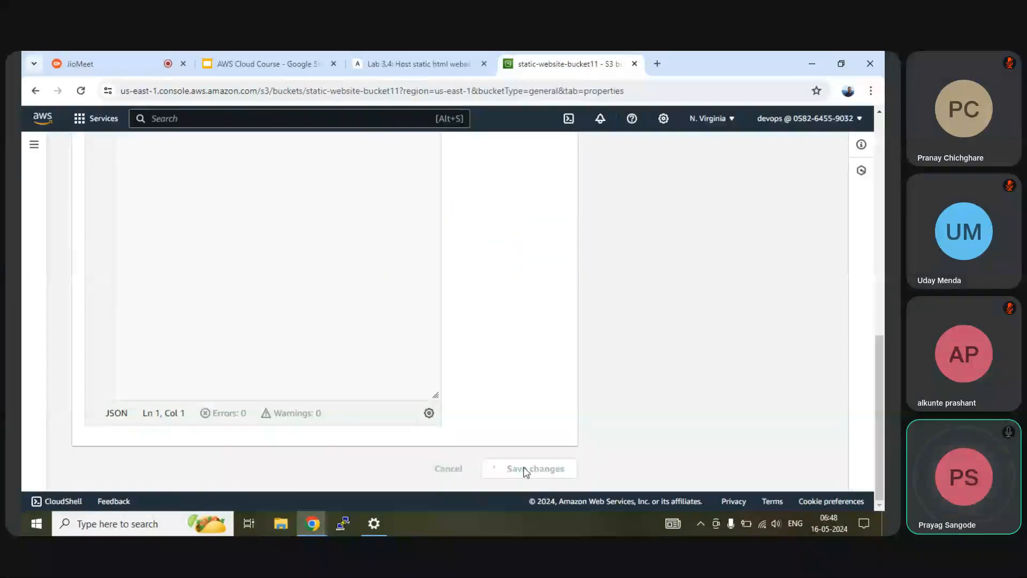
Step: Copy the bucket's static website hosting endpoint URL and switch to the incognito Chrome window
scroll(367, 367, "down", 15)
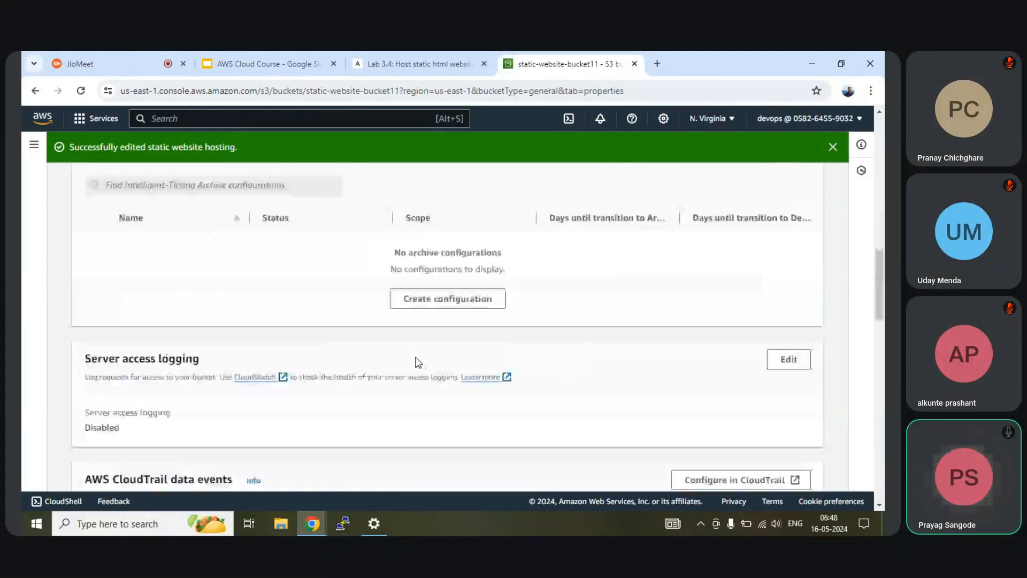
scroll(304, 385, "down", 5)
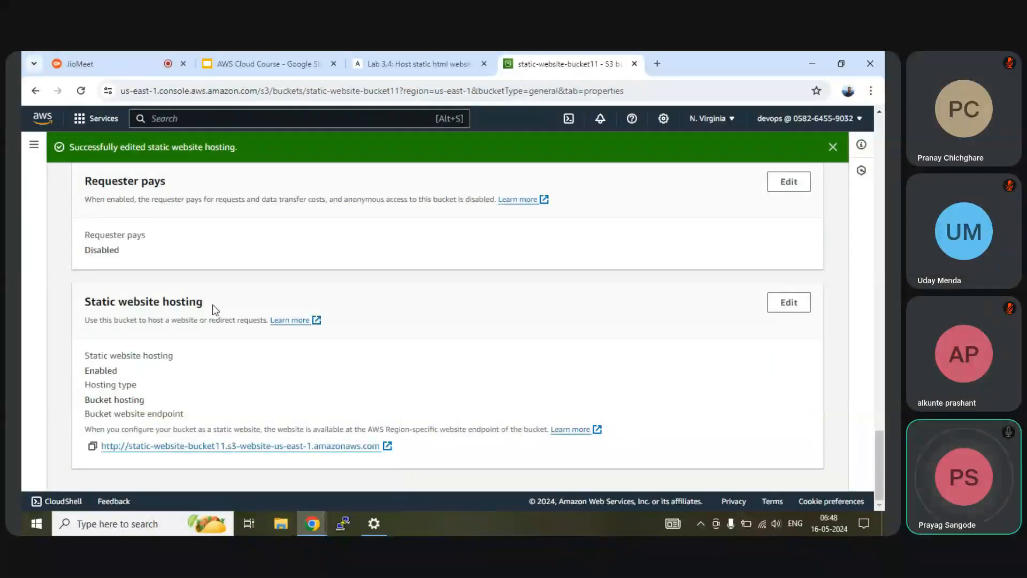
right_click(280, 446)
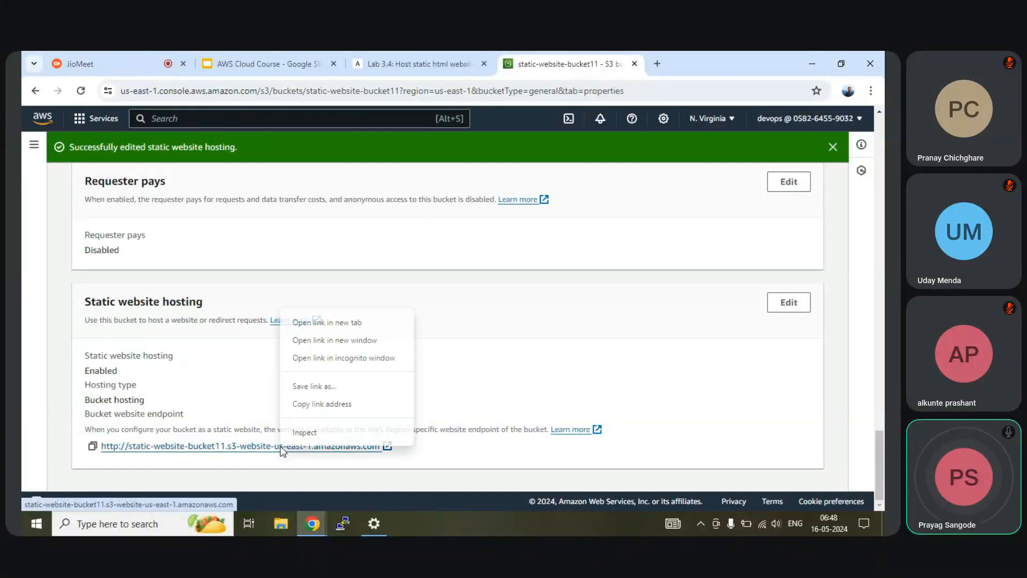
left_click(313, 405)
mouse_move(313, 523)
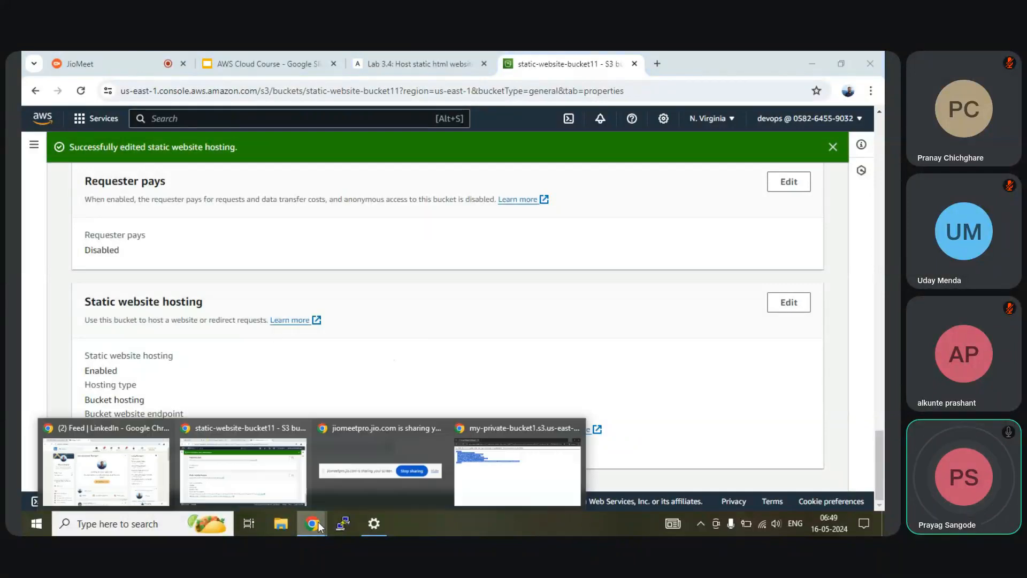
left_click(531, 455)
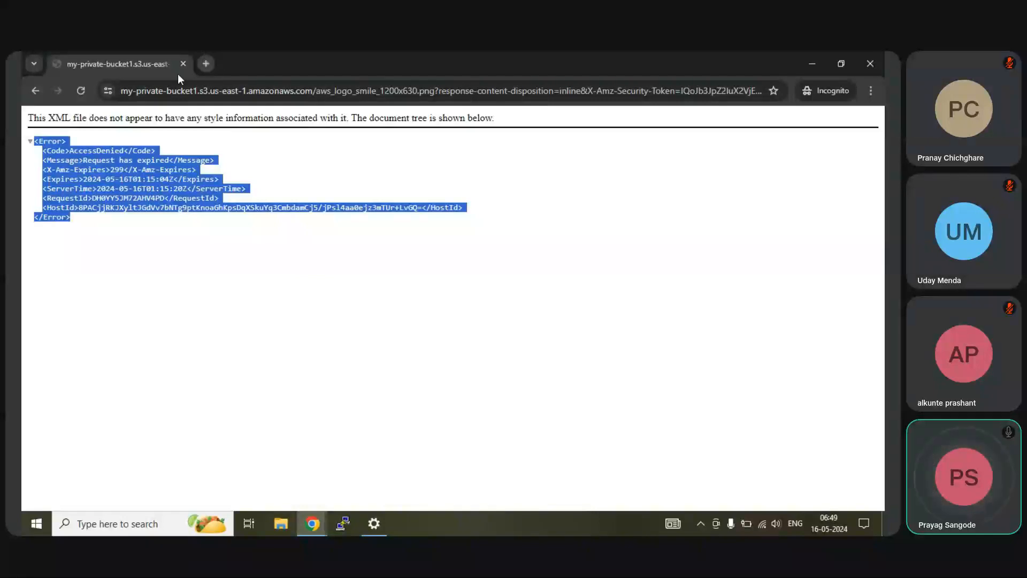
Step: Load the copied website endpoint in a fresh incognito tab, which returns 403 Forbidden AccessDenied
key("ctrl+t")
left_click(183, 64)
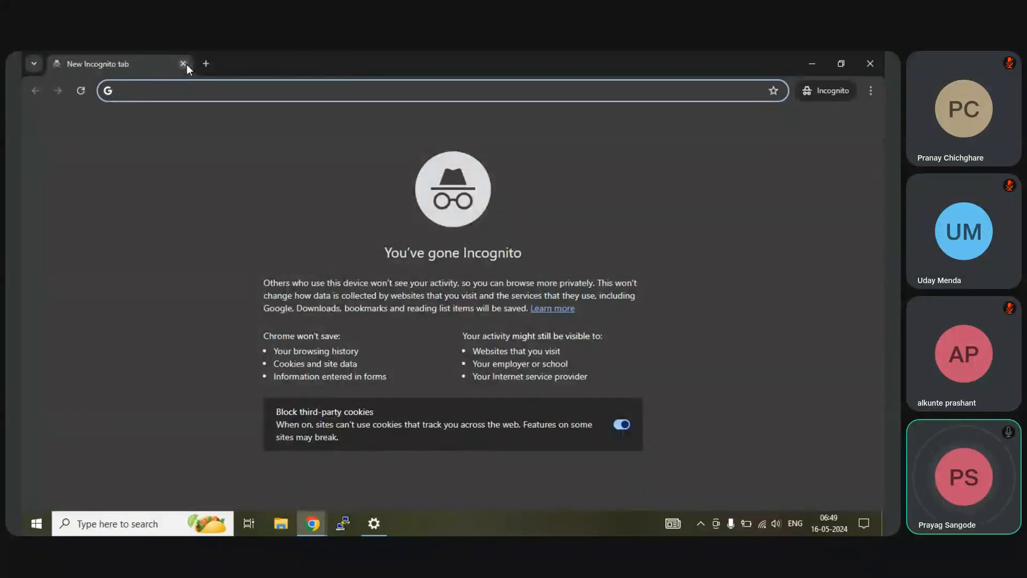
key("ctrl+v")
key("Return")
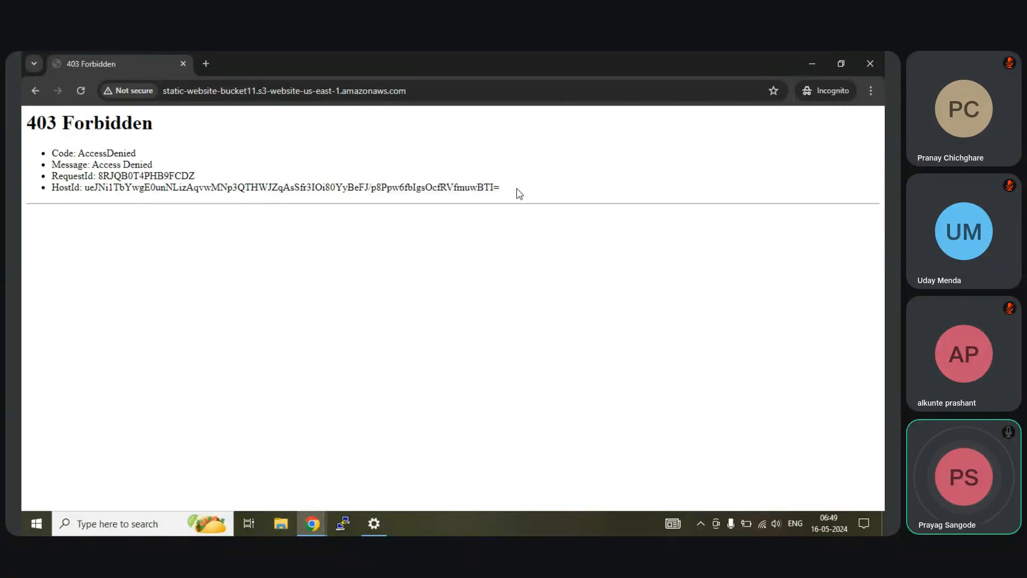
left_click_drag(518, 193, 41, 165)
Step: Study the lab guide's bucket policy allowing s3:GetObject and s3:ListBucket on two resource ARNs
mouse_move(314, 523)
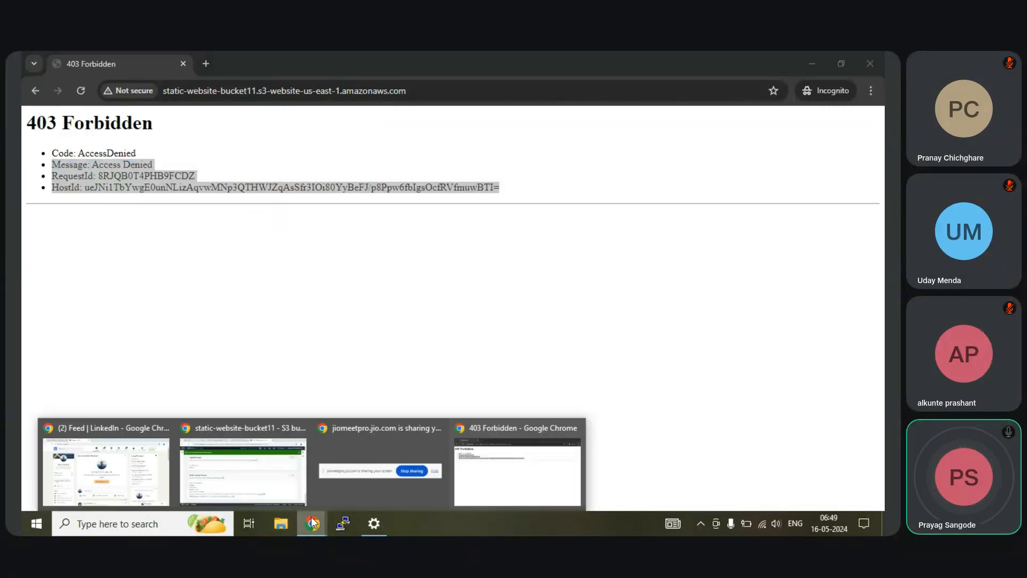
left_click(268, 473)
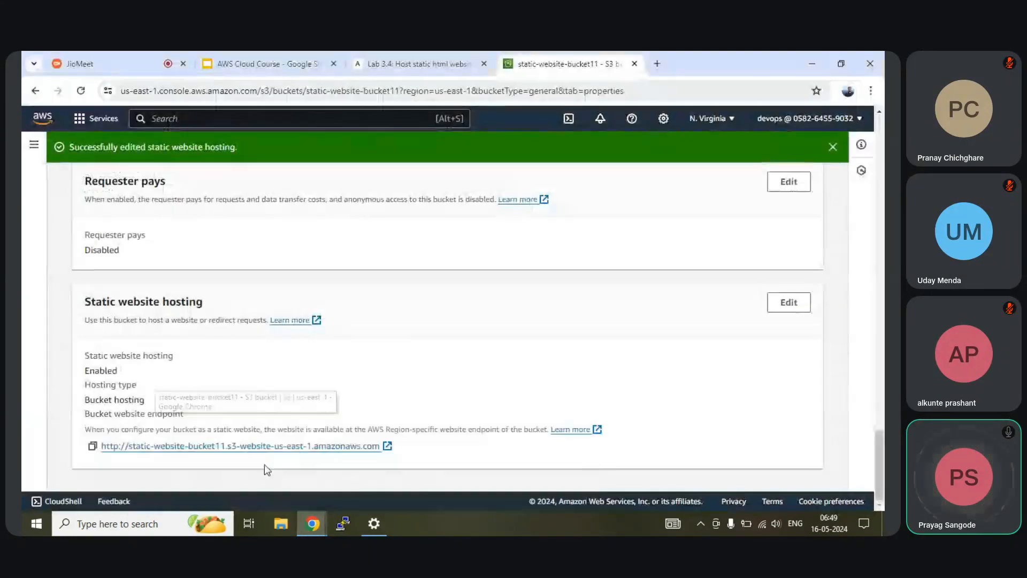
left_click(406, 63)
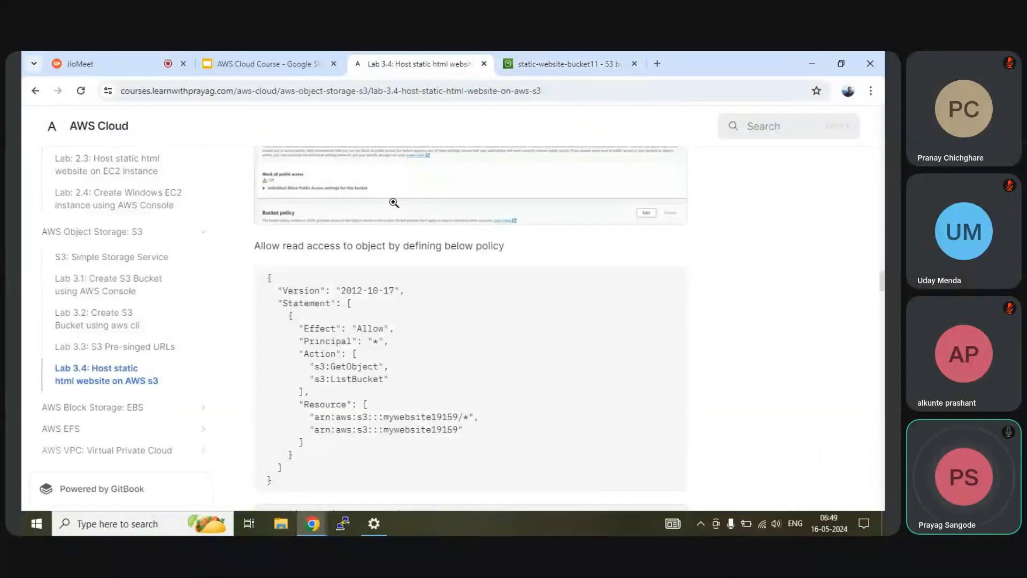
mouse_move(668, 294)
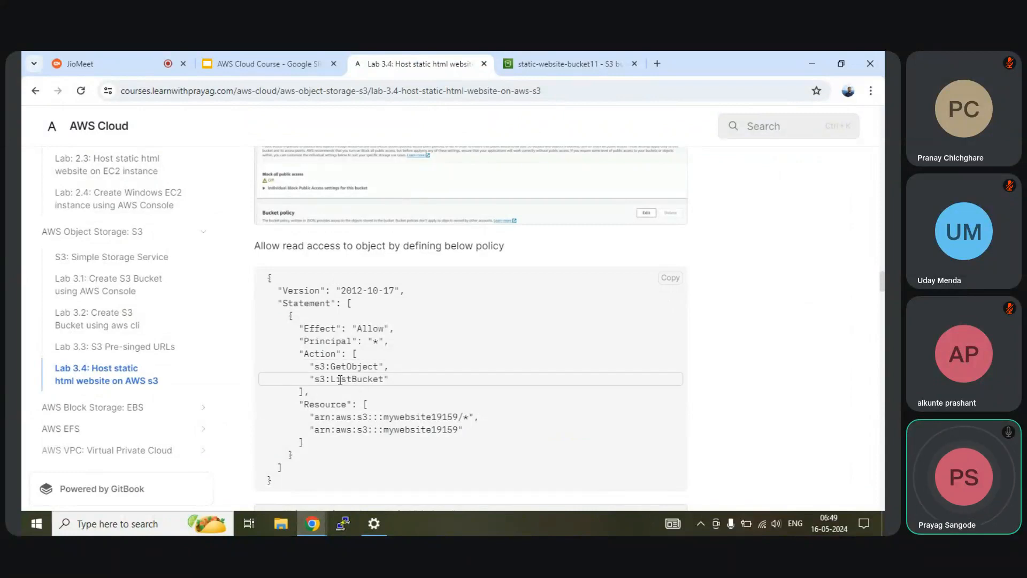
left_click_drag(330, 366, 389, 380)
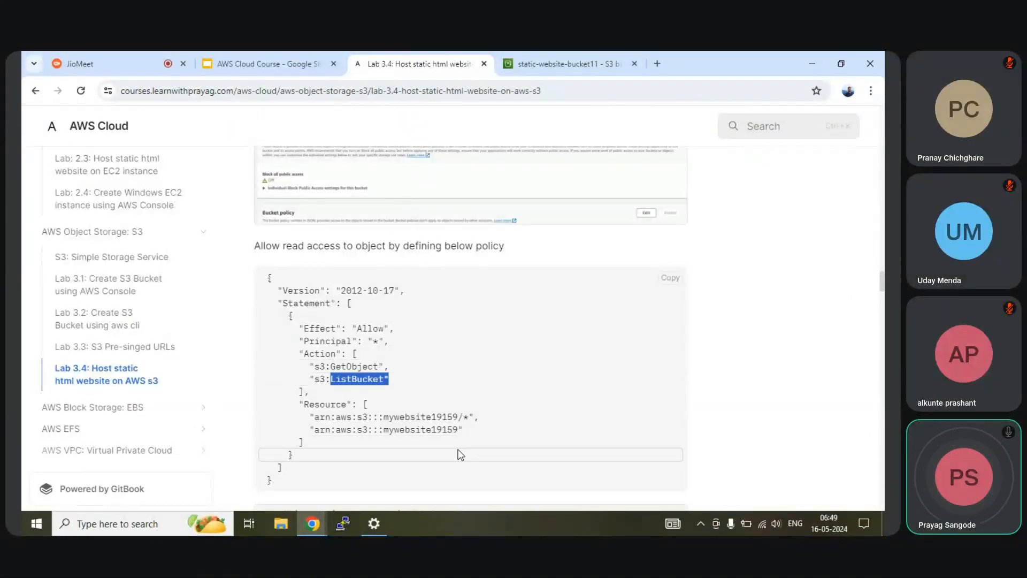
left_click_drag(460, 430, 264, 417)
scroll(380, 381, "down", 3)
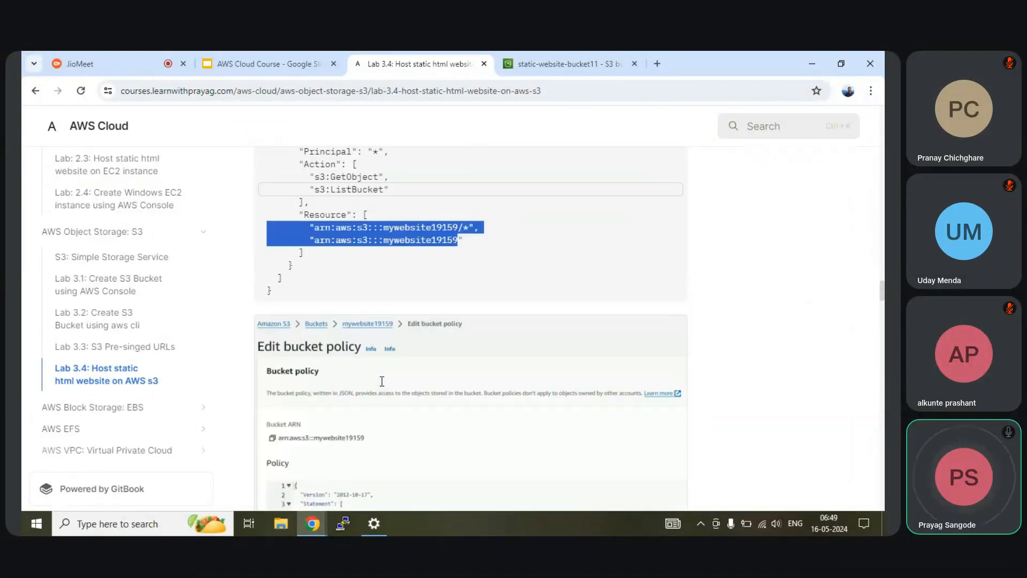
scroll(381, 382, "up", 8)
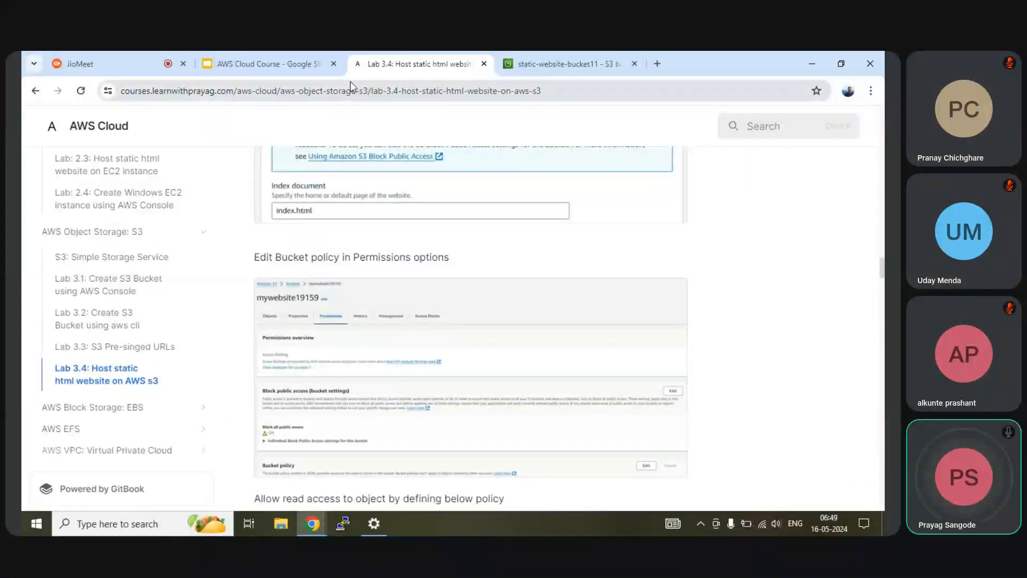
left_click(553, 57)
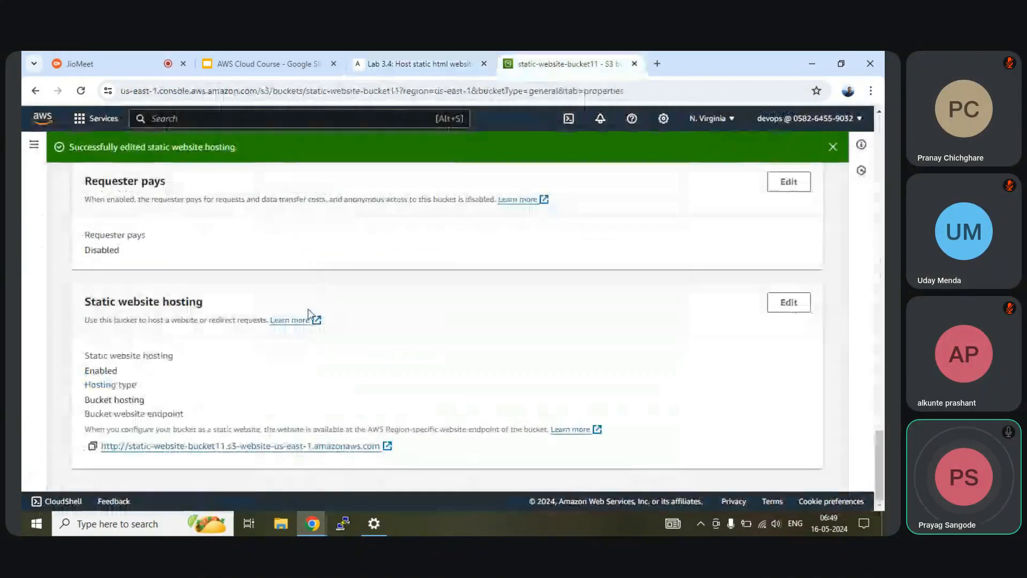
Step: Edit the bucket policy under Permissions and paste in the copied policy JSON
scroll(310, 314, "up", 4)
scroll(311, 314, "up", 10)
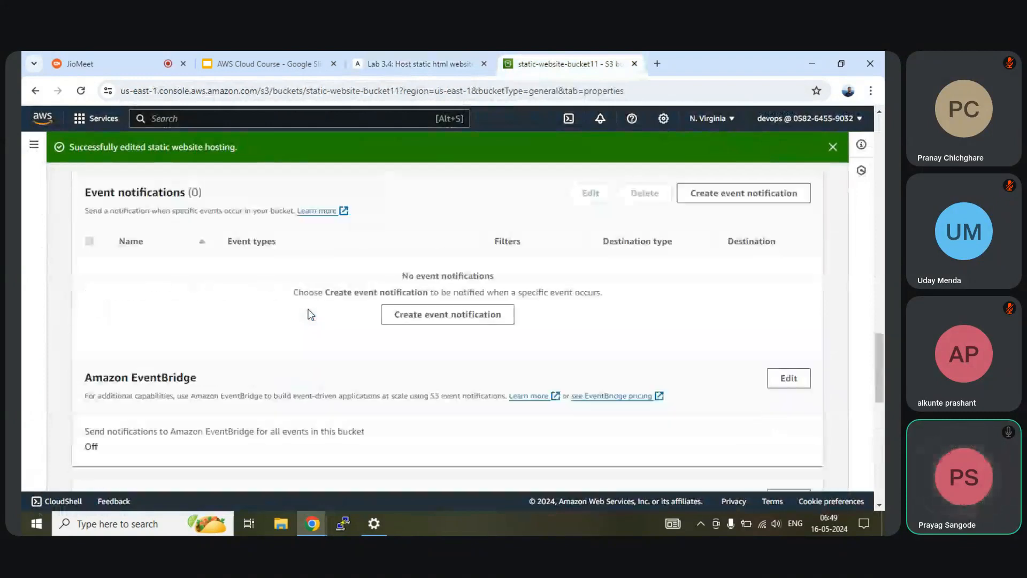
scroll(311, 314, "up", 12)
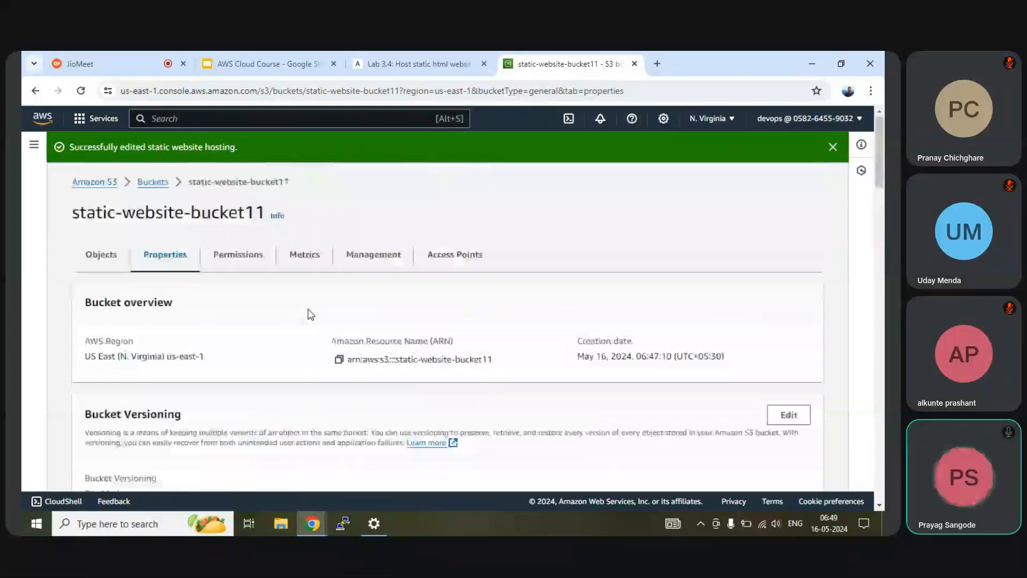
left_click(235, 257)
scroll(283, 299, "down", 2)
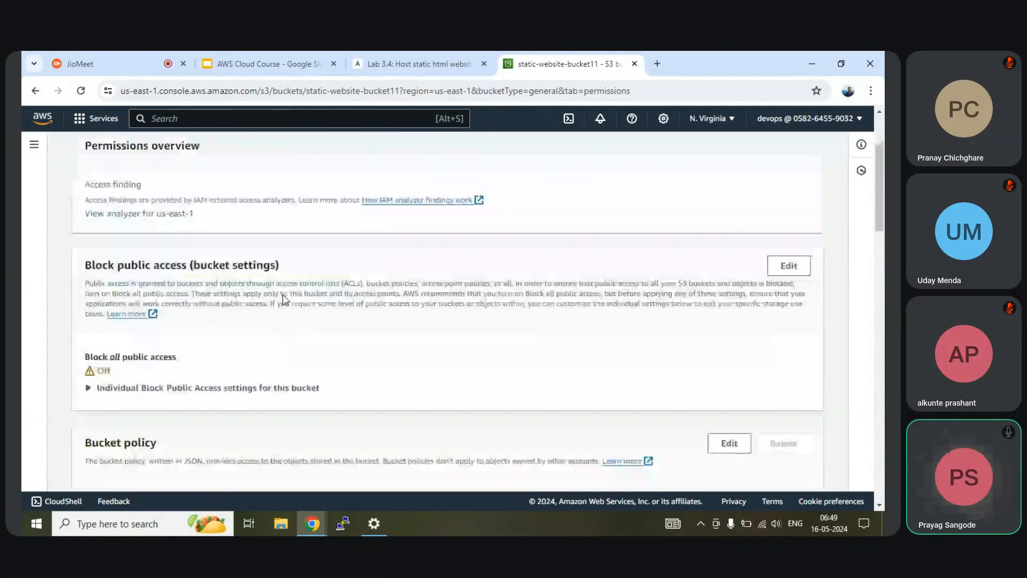
scroll(194, 347, "down", 2)
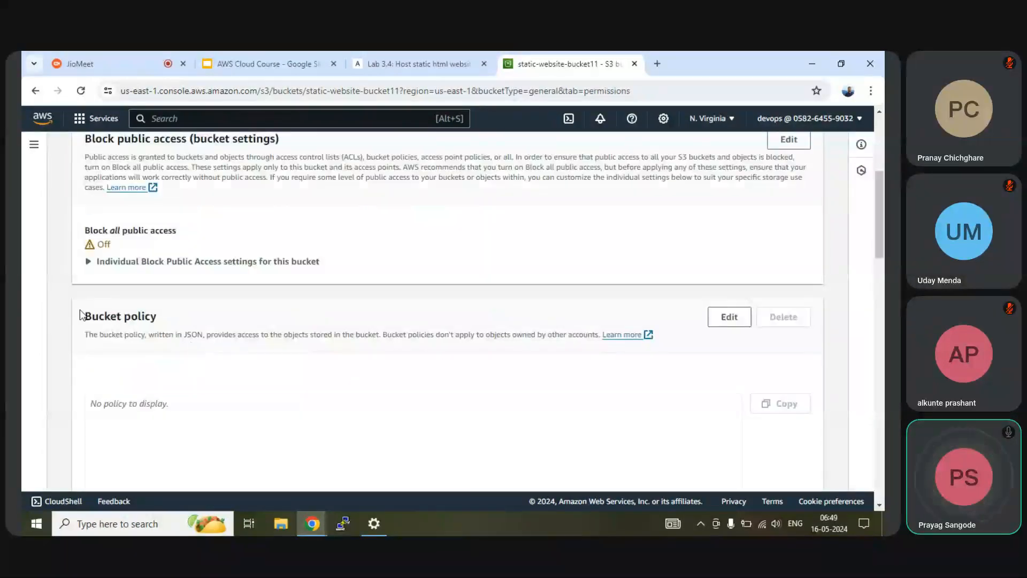
left_click(733, 320)
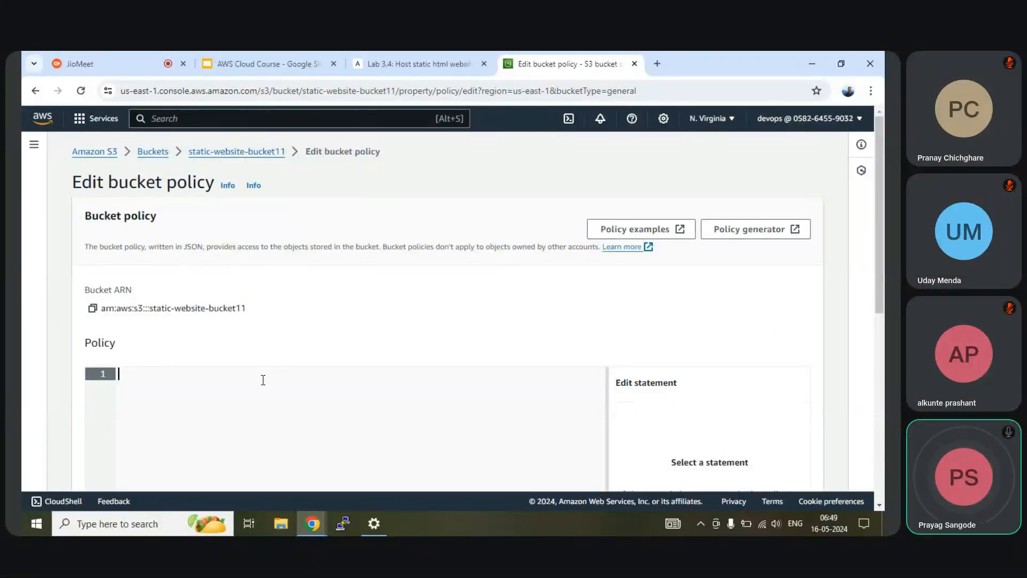
key("ctrl+v")
Step: Replace mywebsite19159 with static-website-bucket11 in both Resource ARN lines
scroll(262, 380, "up", 1)
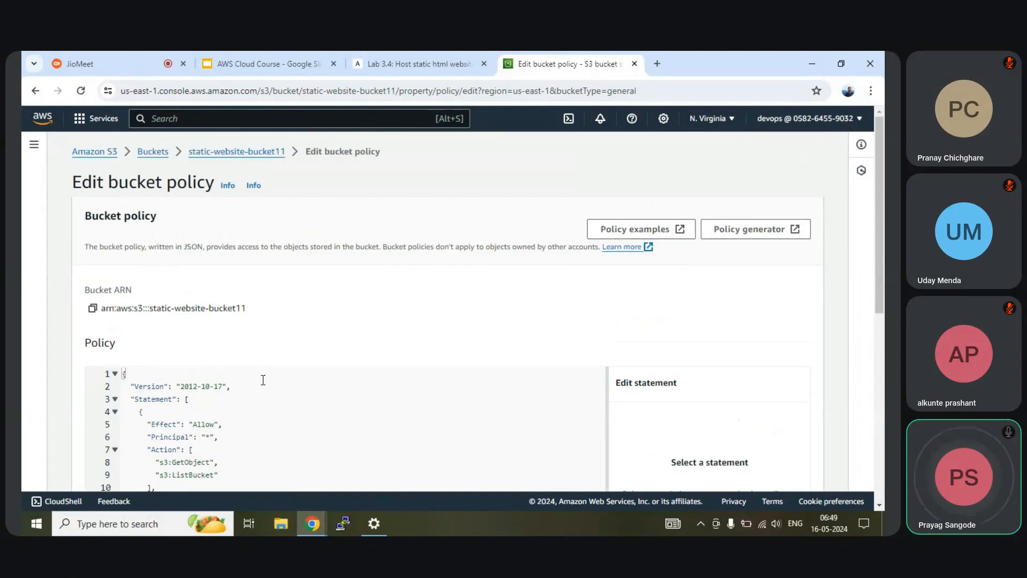
left_click_drag(288, 152, 191, 156)
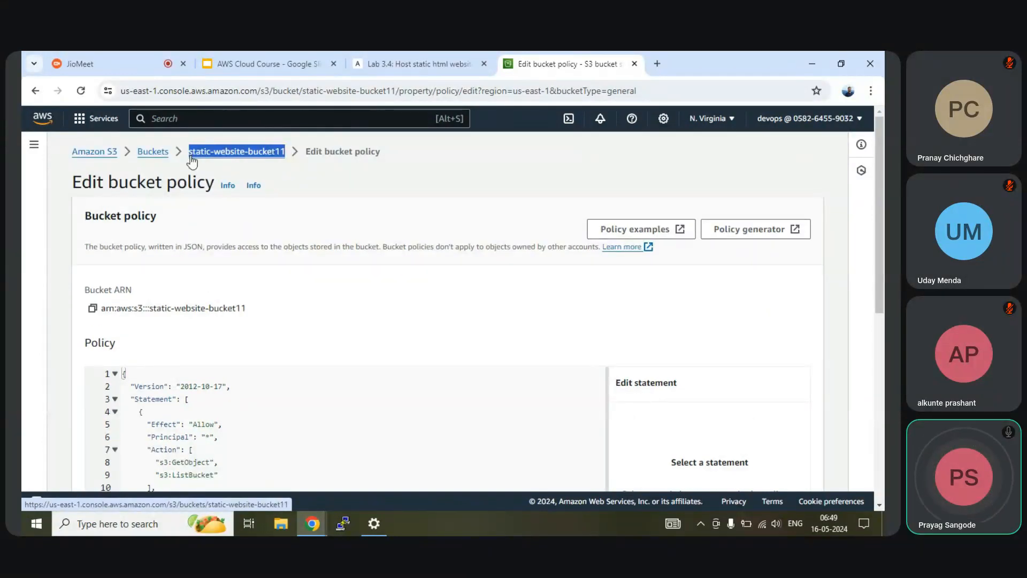
scroll(272, 309, "down", 6)
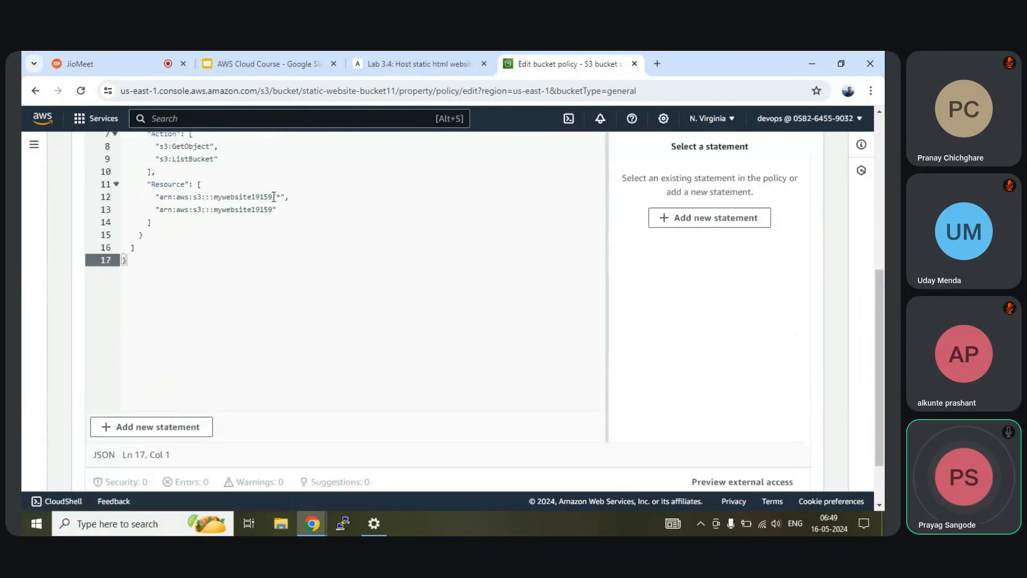
left_click_drag(274, 197, 215, 203)
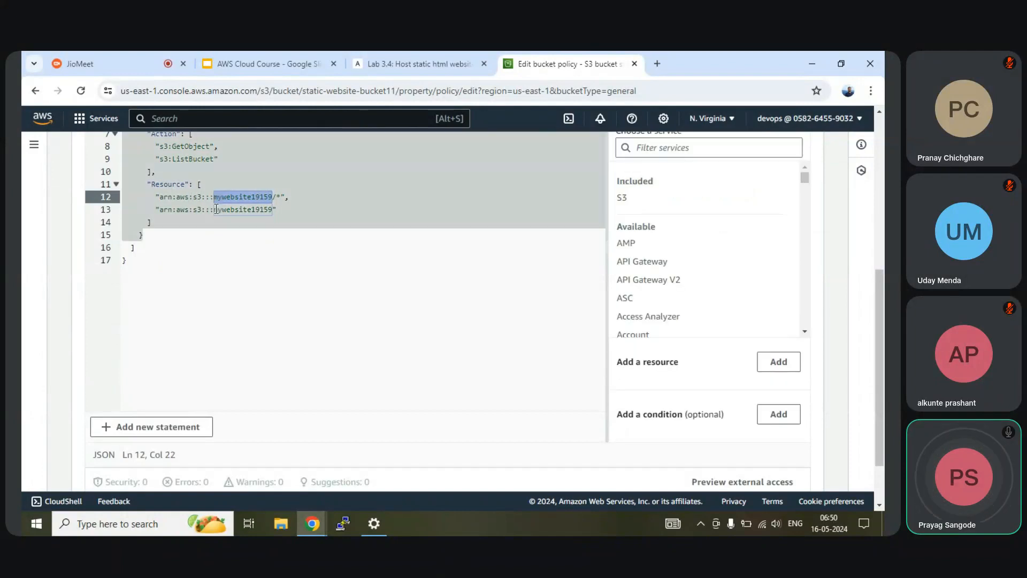
key("ctrl+v")
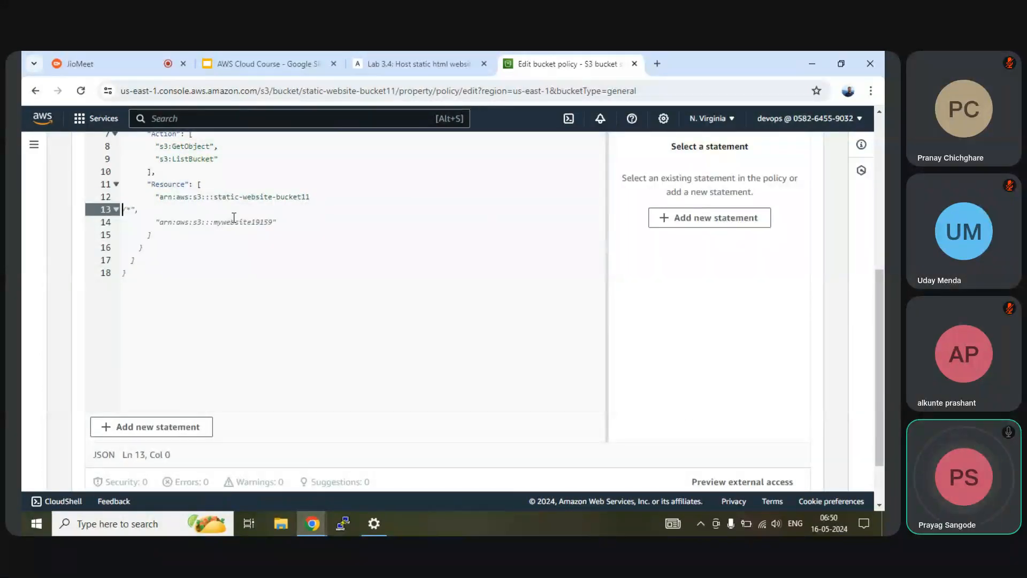
key("BackSpace")
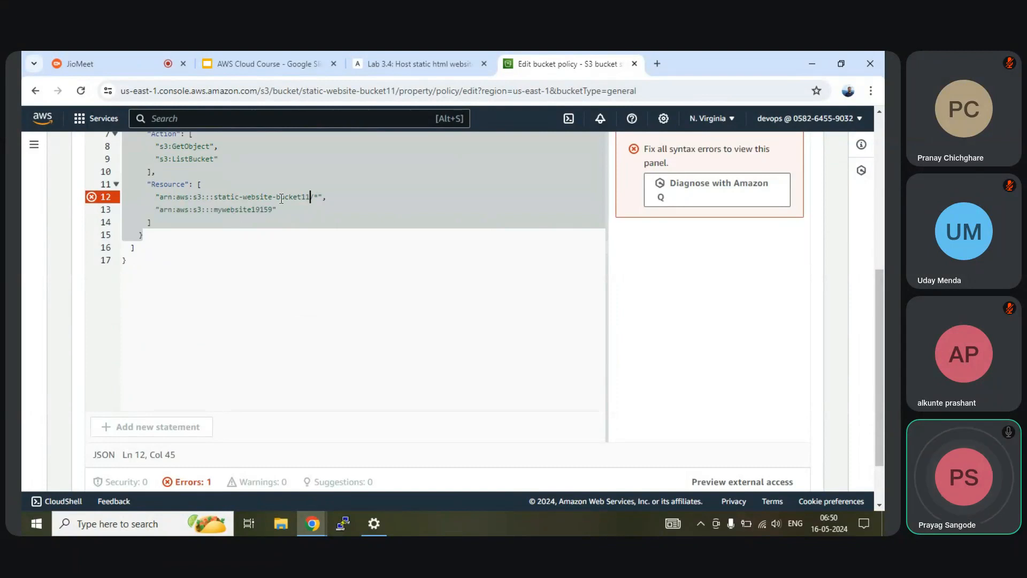
left_click_drag(309, 197, 214, 197)
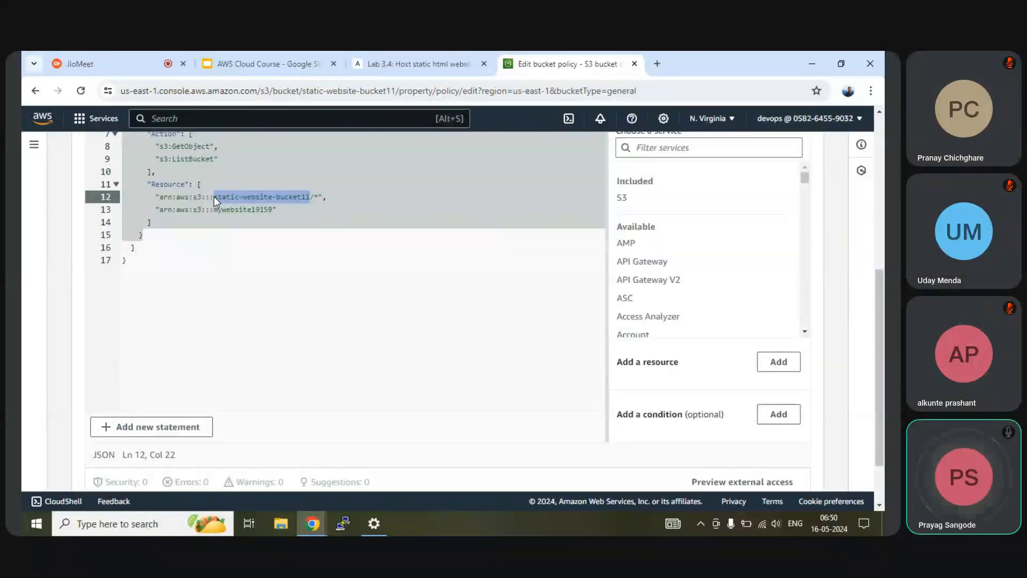
left_click_drag(274, 209, 219, 210)
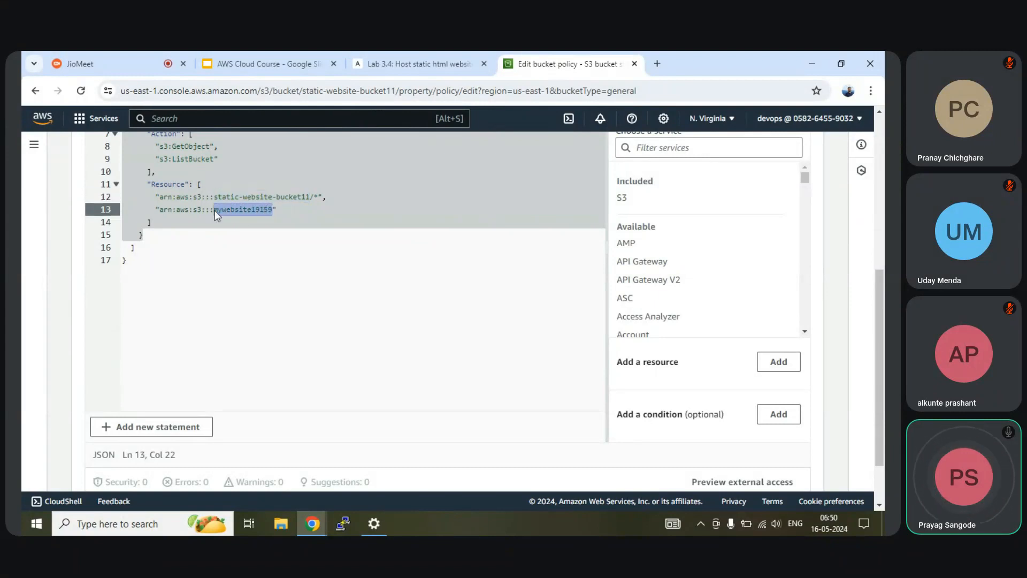
key("ctrl+v")
left_click(314, 252)
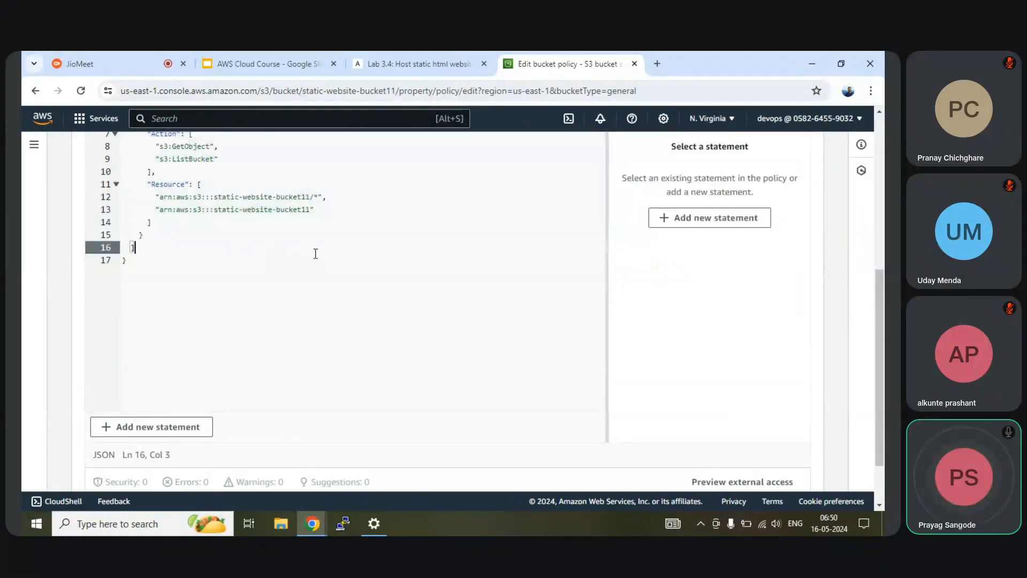
scroll(321, 256, "down", 2)
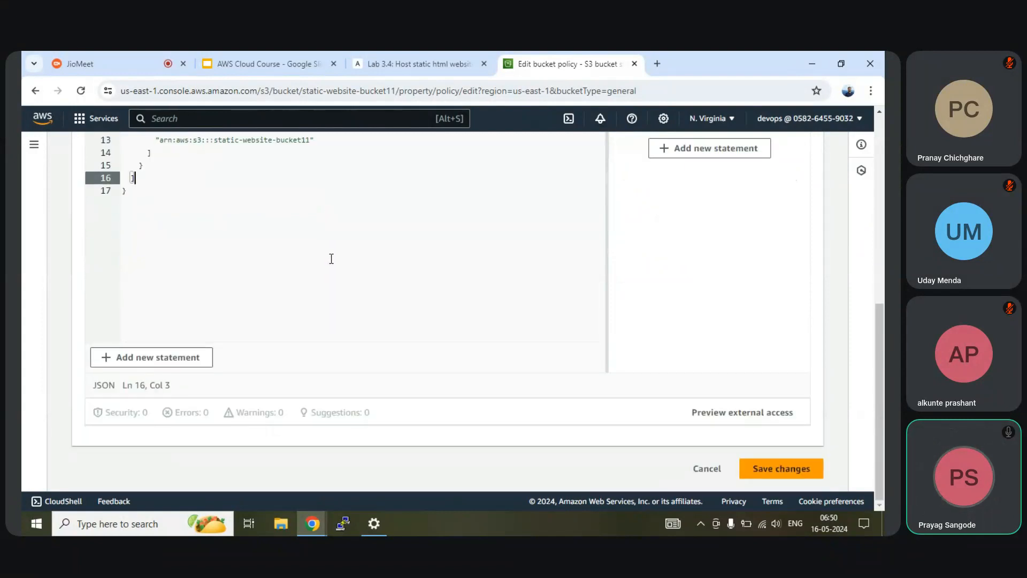
Step: Save the bucket policy, check its Resource and Action lines, then switch to the incognito window
left_click(763, 469)
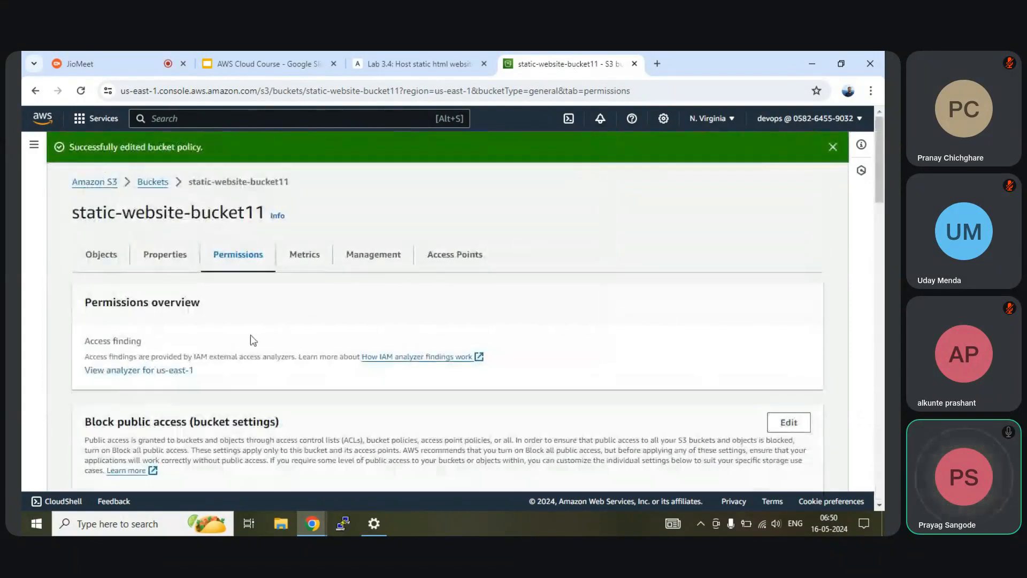
scroll(253, 340, "down", 10)
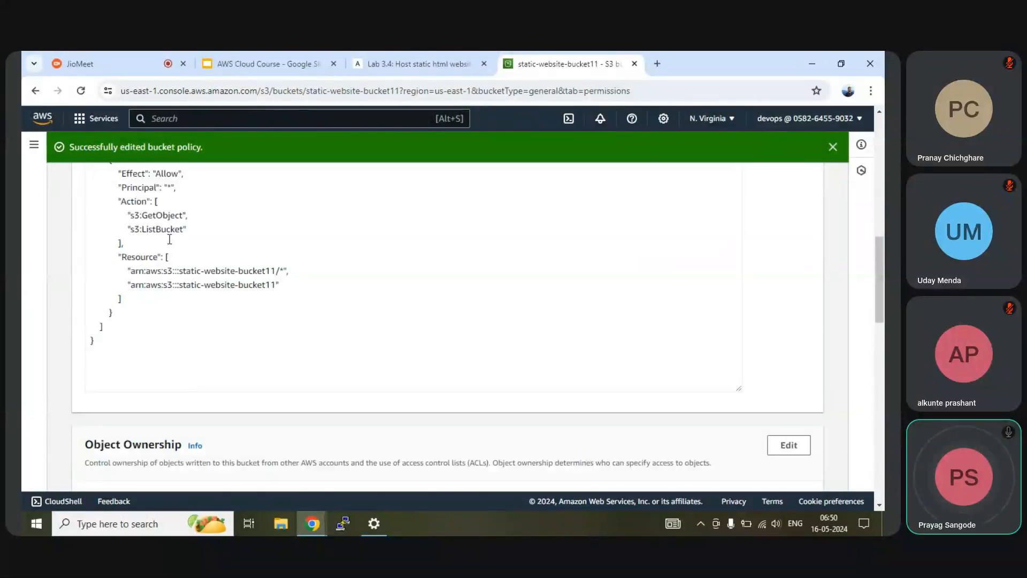
left_click_drag(283, 285, 86, 279)
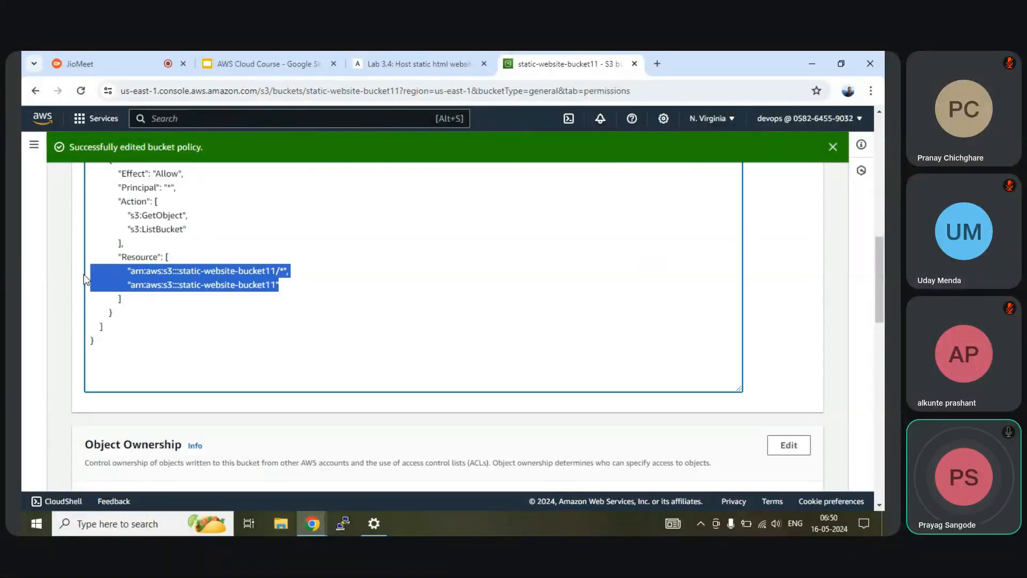
scroll(231, 250, "up", 2)
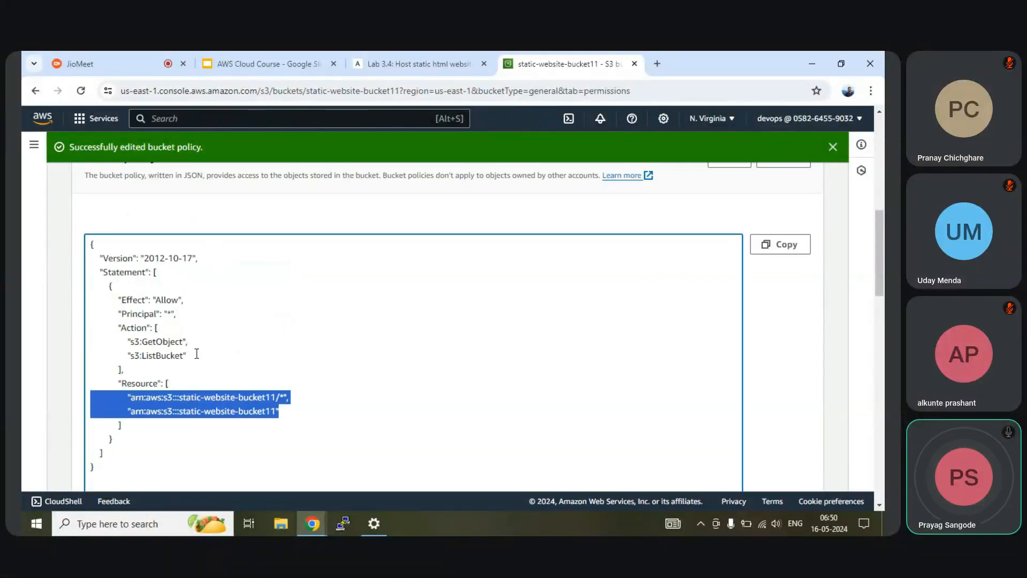
left_click_drag(197, 354, 94, 343)
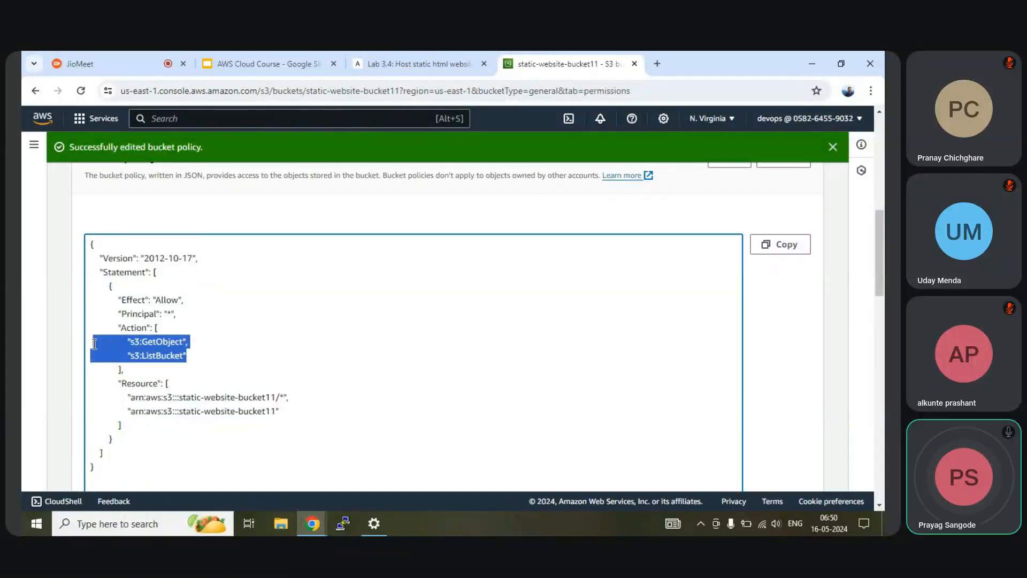
left_click(313, 240)
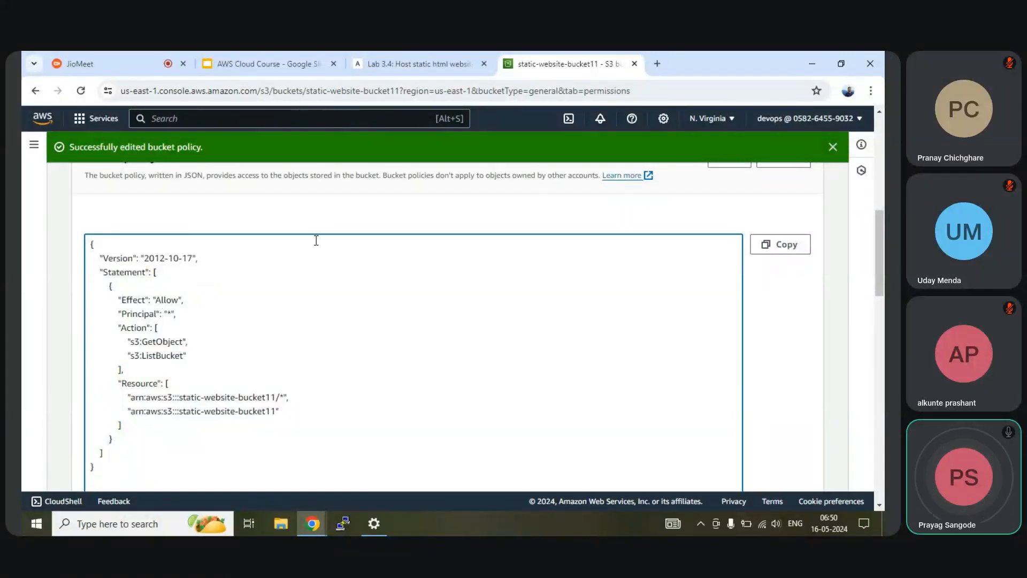
scroll(317, 241, "up", 3)
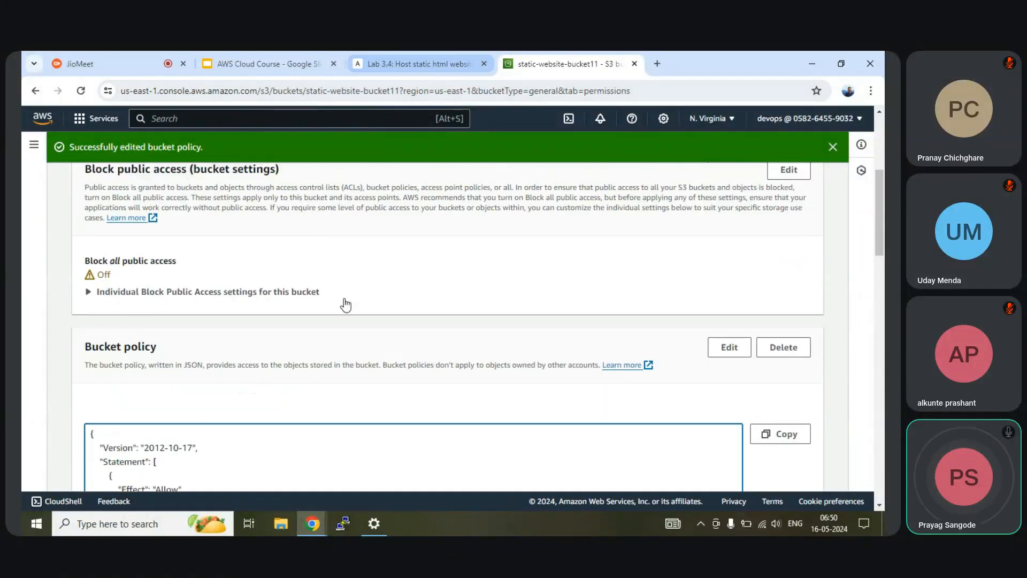
left_click(516, 465)
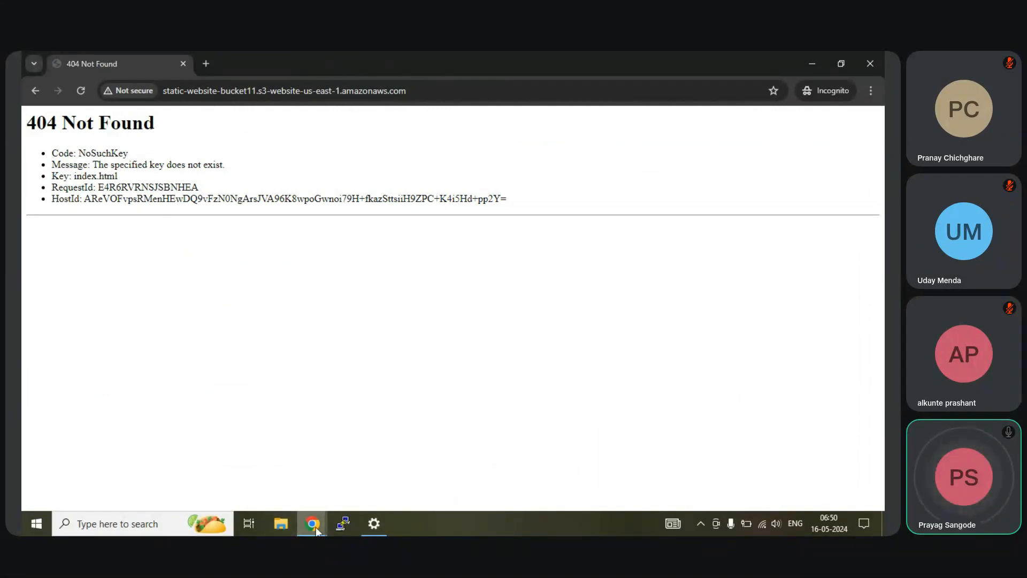
Step: Return to the S3 console and scroll through static-website-bucket11's Permissions to the saved bucket policy
mouse_move(312, 523)
left_click(272, 482)
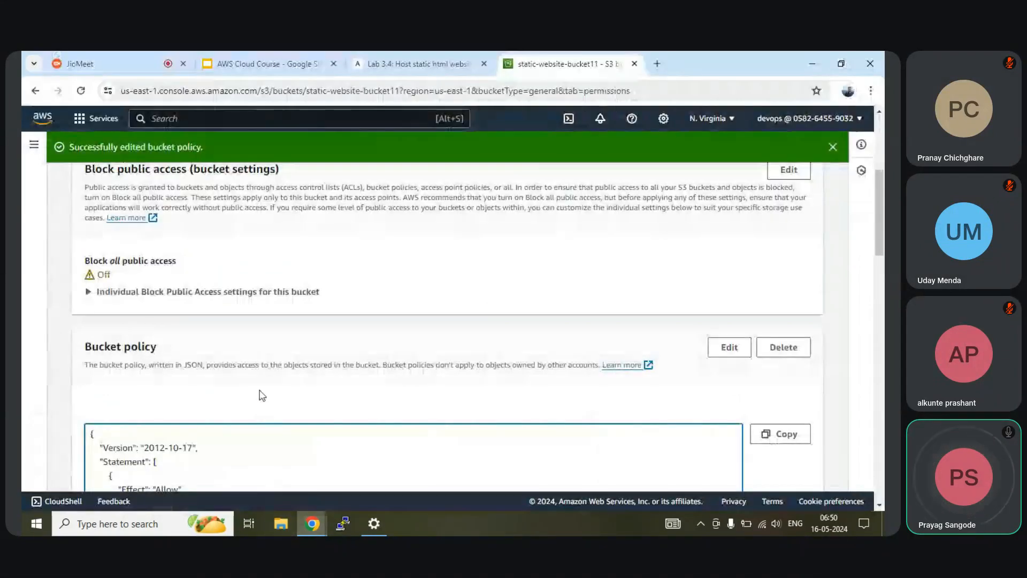
scroll(259, 394, "down", 6)
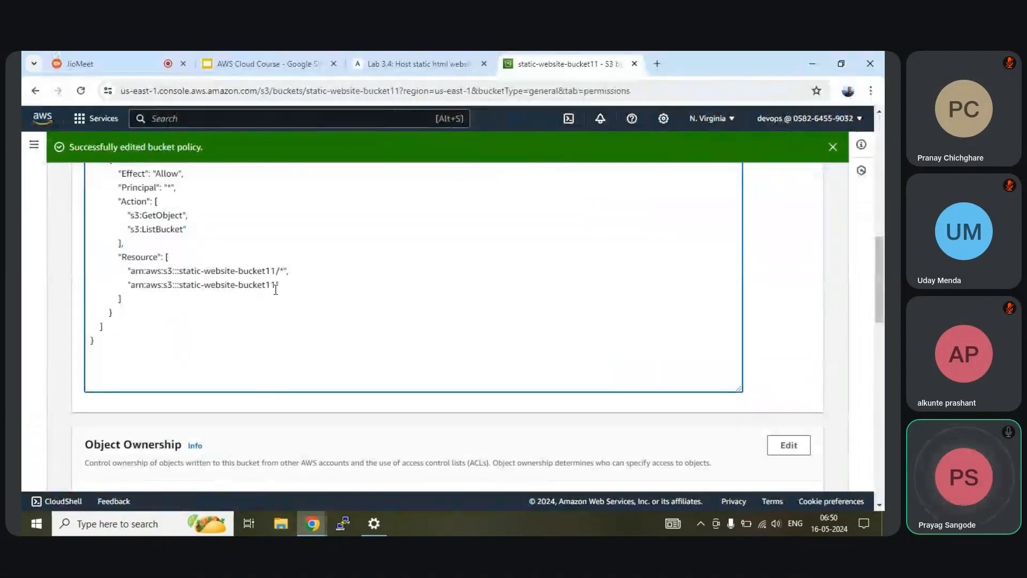
scroll(275, 289, "up", 1)
scroll(619, 348, "down", 10)
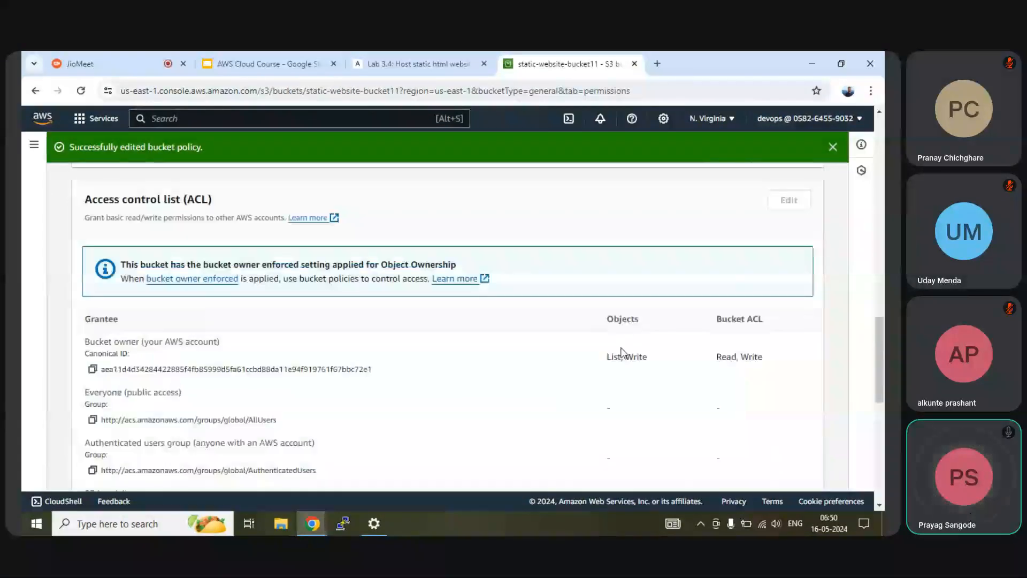
scroll(454, 321, "up", 10)
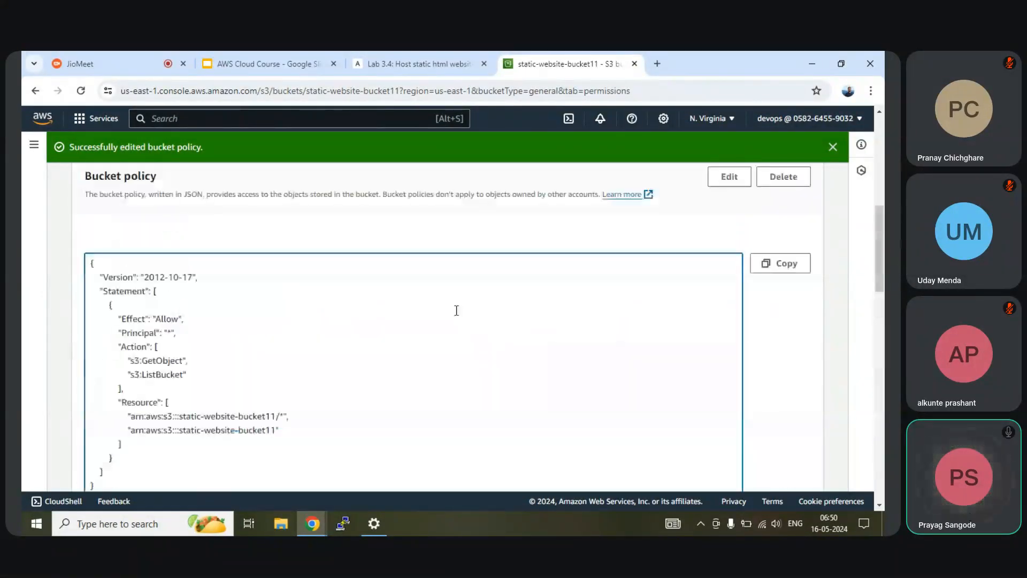
scroll(456, 311, "up", 5)
scroll(455, 315, "down", 6)
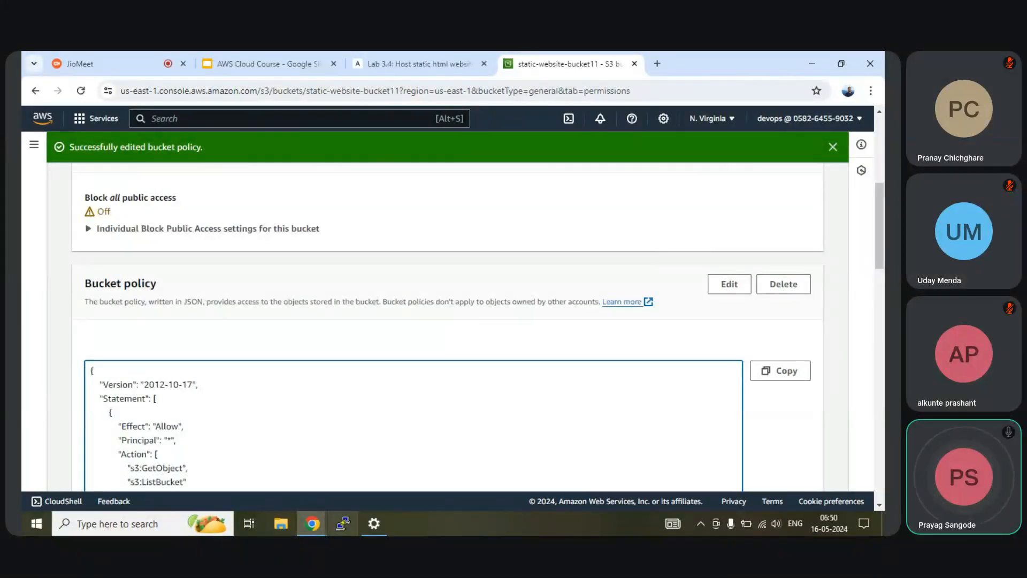
Step: Leave all Block public access options unchecked, save, and confirm by typing 'confirm'
scroll(386, 253, "up", 5)
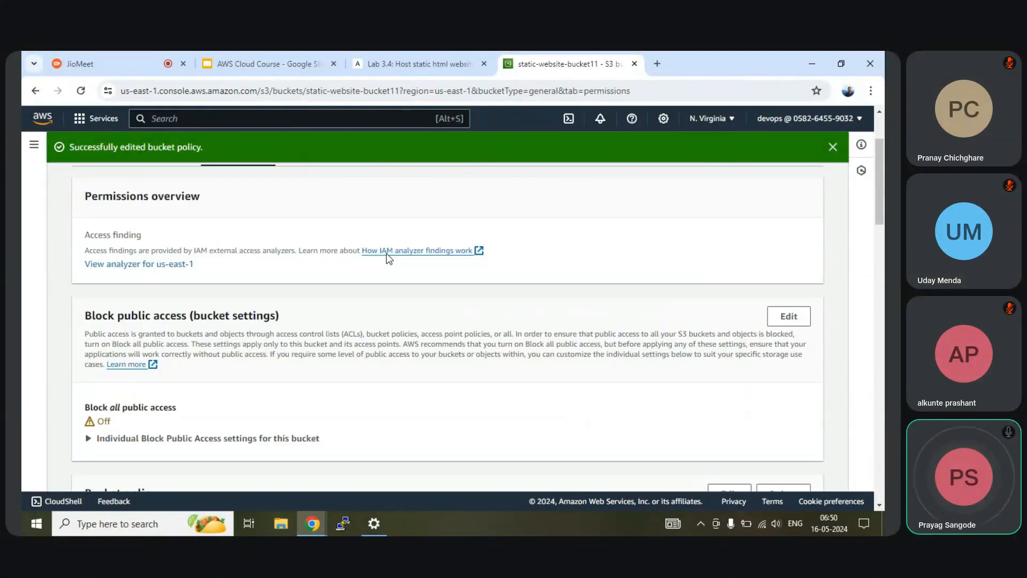
scroll(386, 253, "down", 3)
left_click(785, 234)
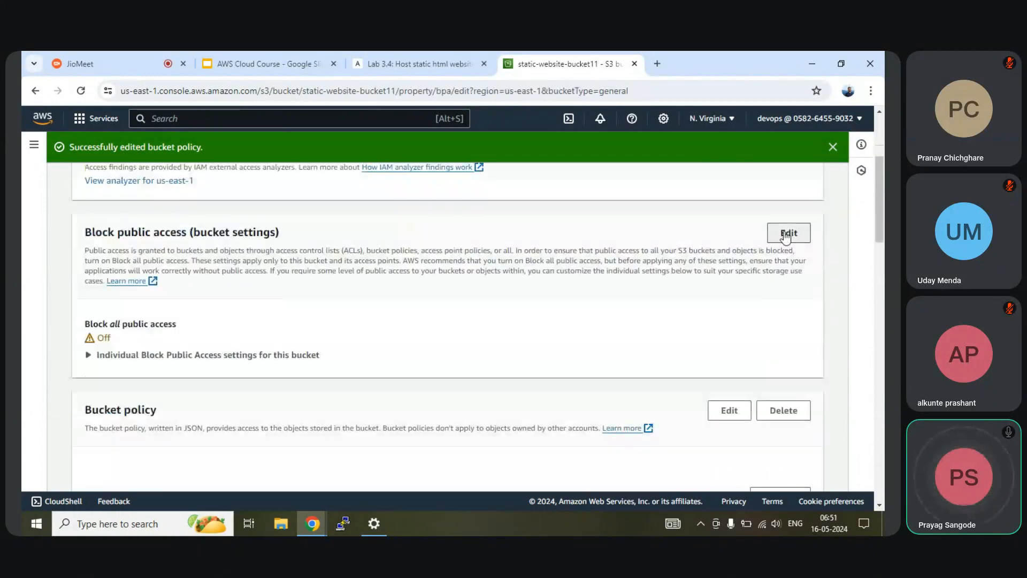
scroll(273, 355, "down", 2)
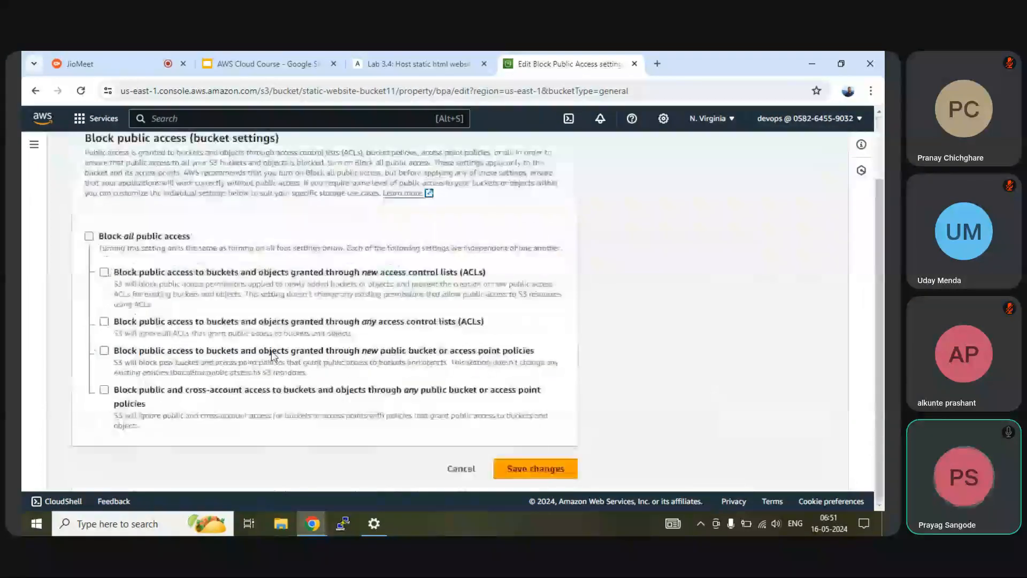
left_click(535, 470)
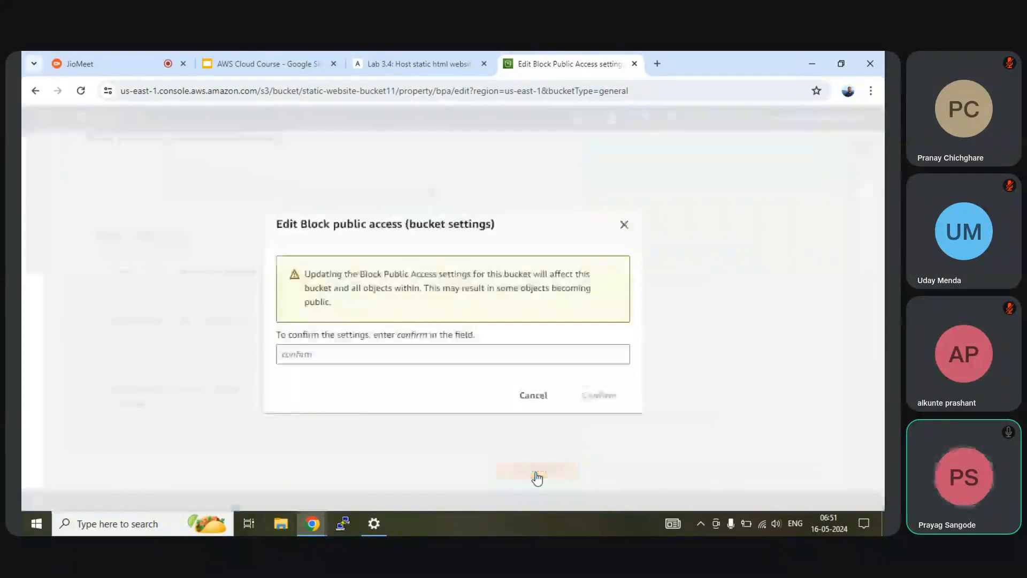
left_click(360, 354)
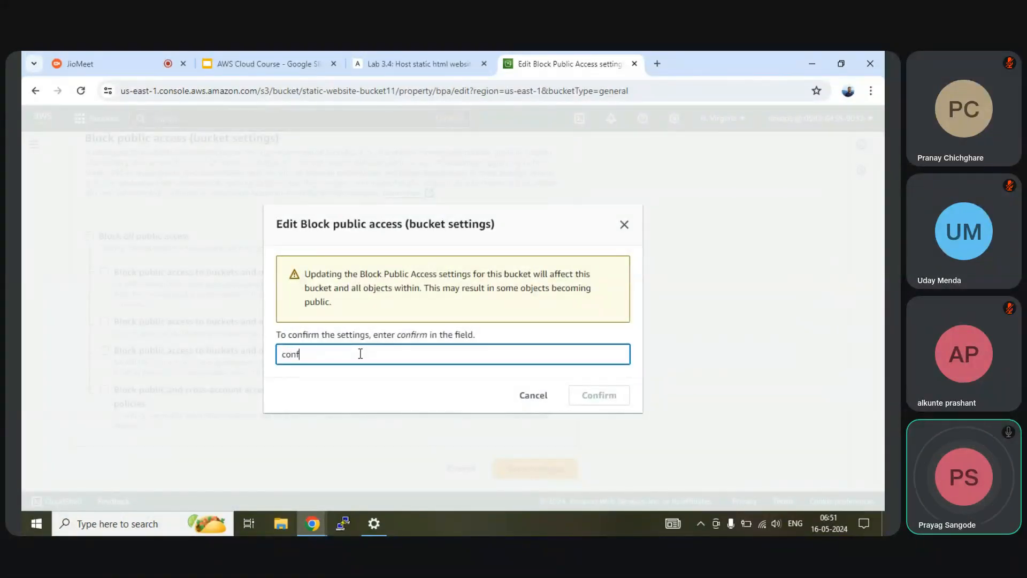
type("confirm")
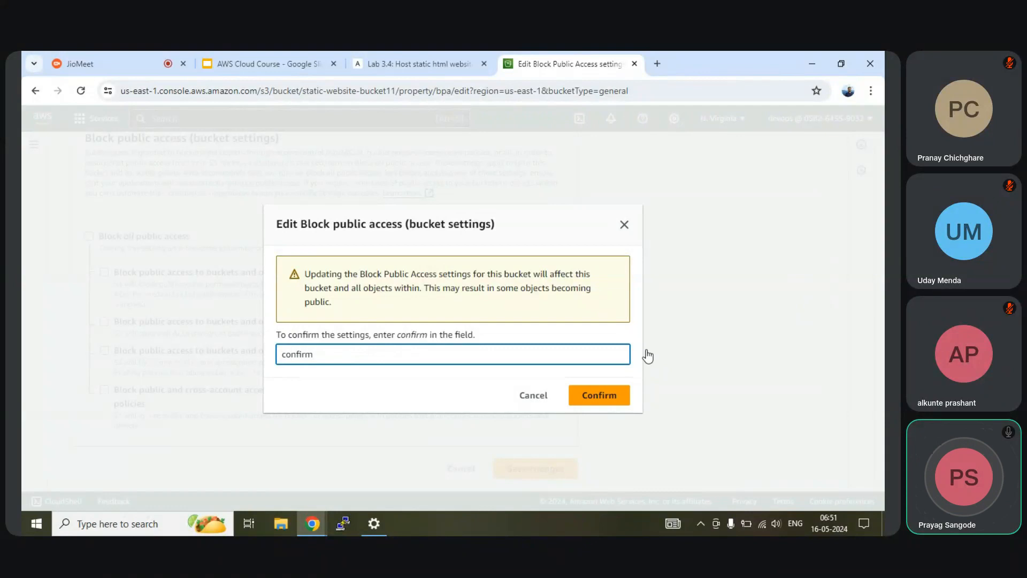
left_click(599, 395)
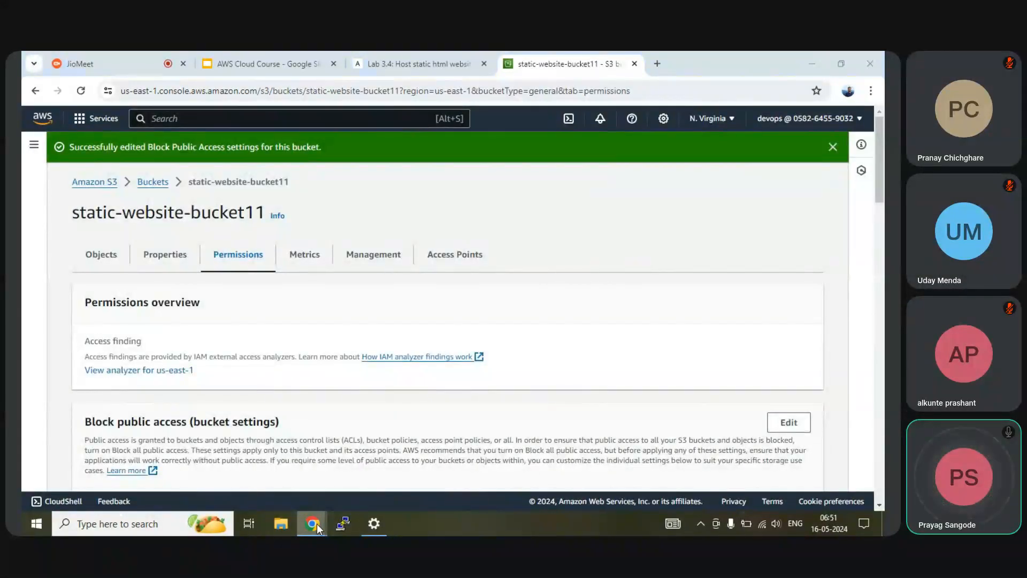
mouse_move(313, 523)
left_click(492, 465)
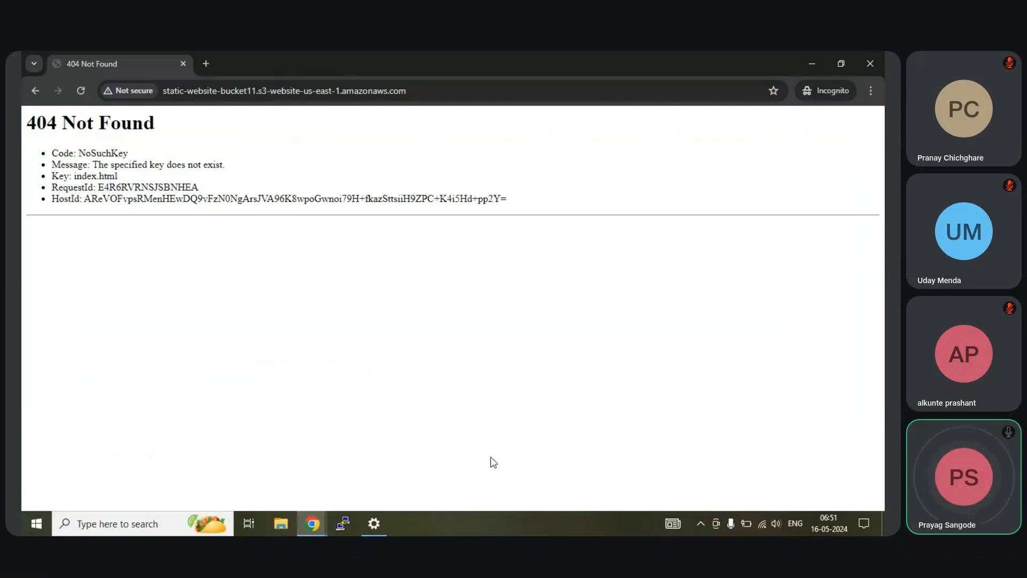
key("F5")
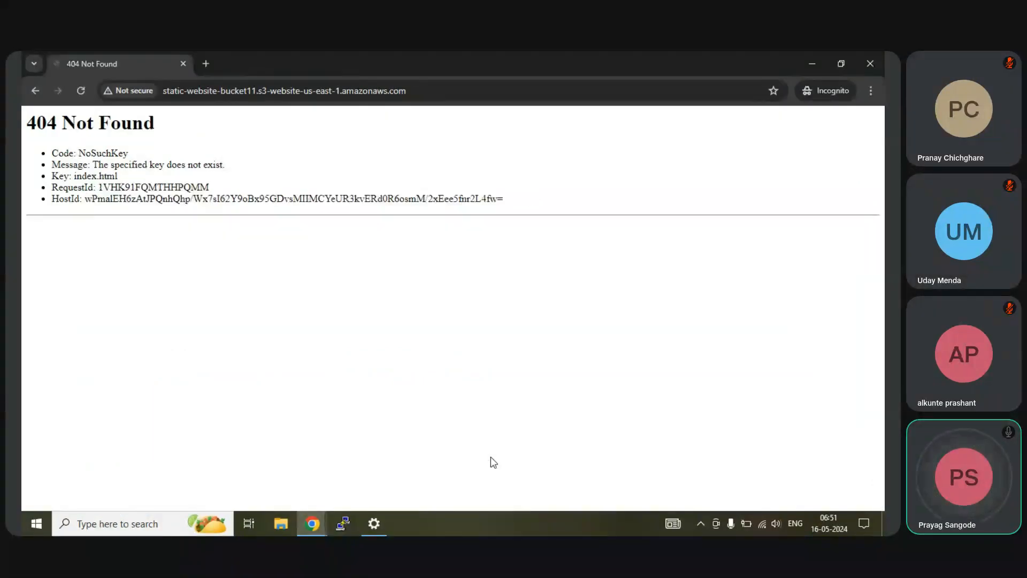
key("F5")
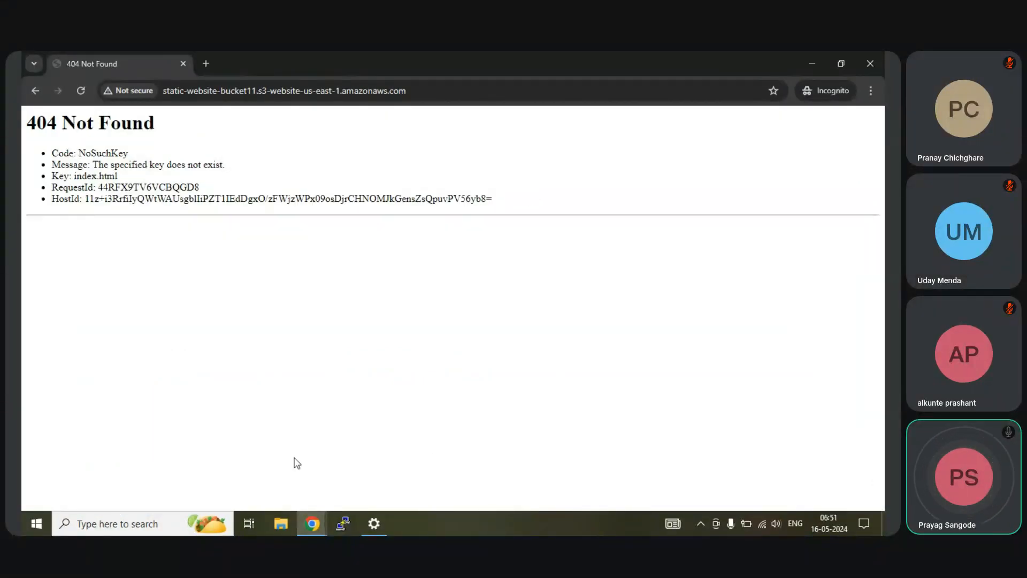
mouse_move(313, 527)
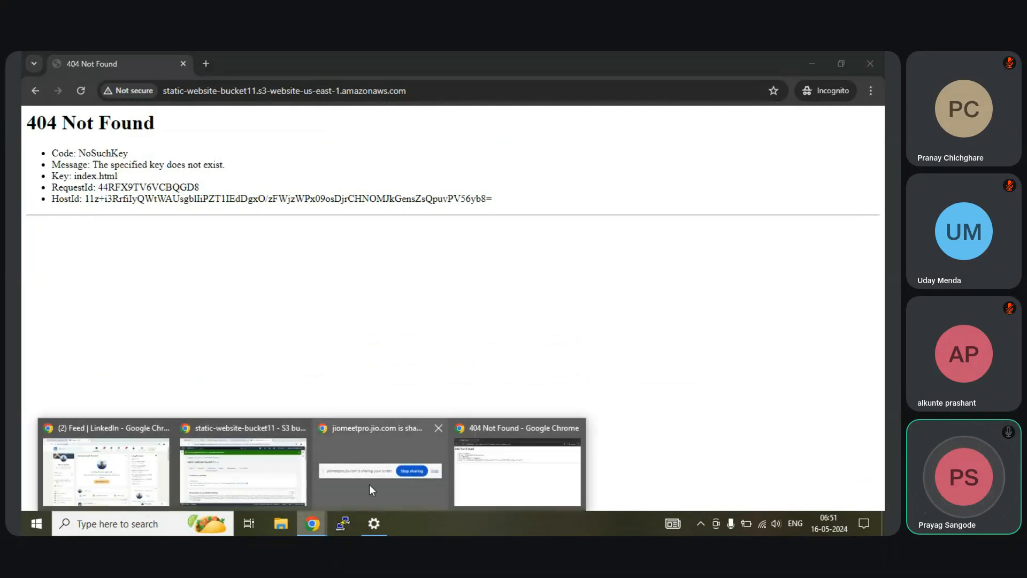
left_click(274, 483)
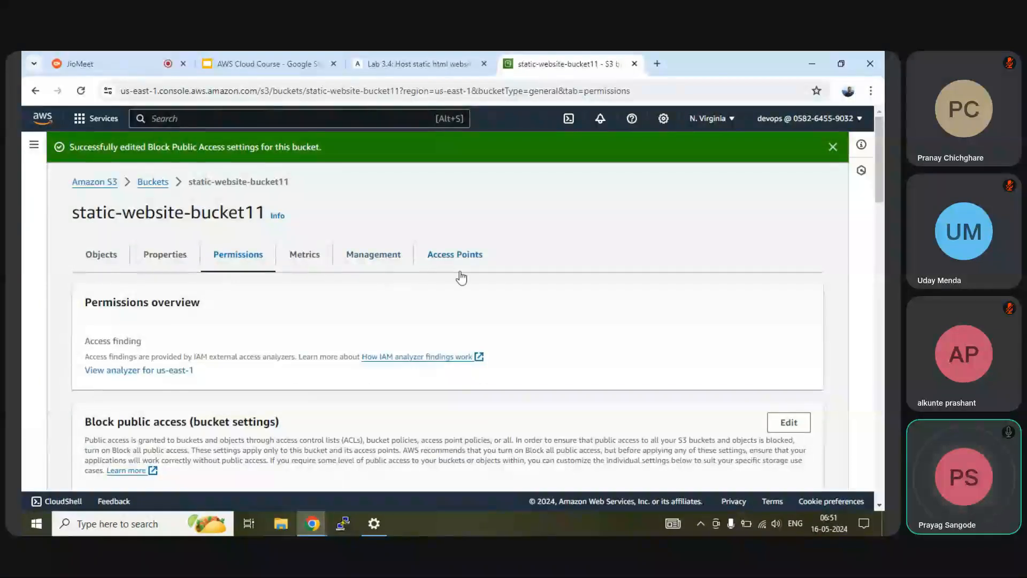
Step: Download html5up-zerofour.zip from the lab guide's ZeroFour link and return to the bucket's empty Objects list
left_click(106, 258)
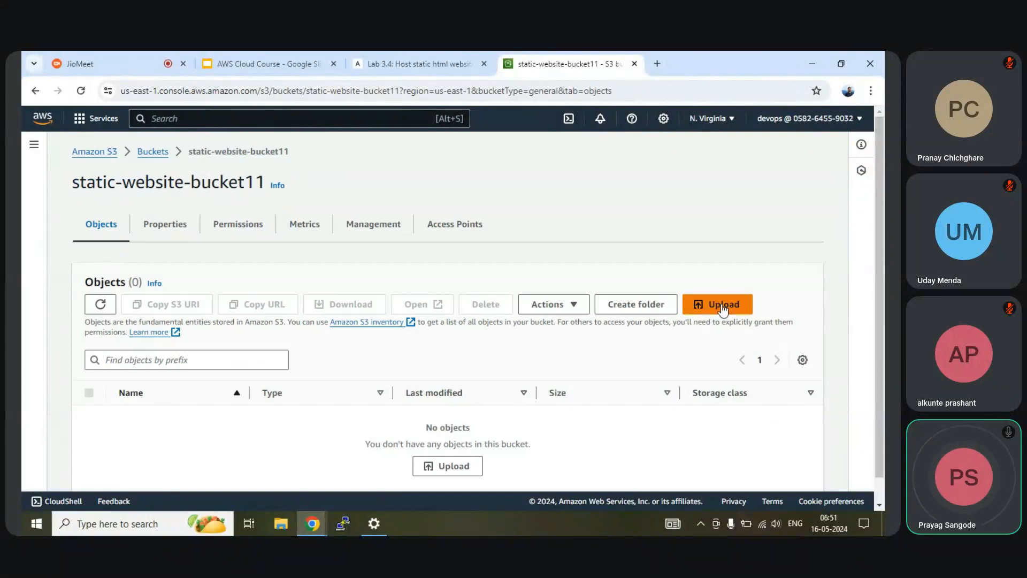
scroll(383, 384, "down", 1)
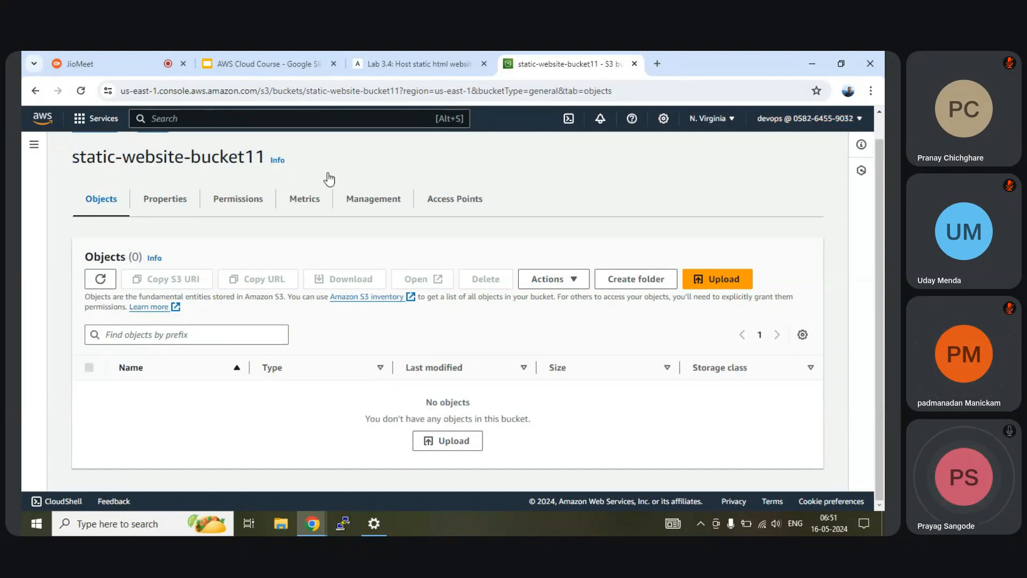
left_click(412, 64)
scroll(432, 323, "down", 10)
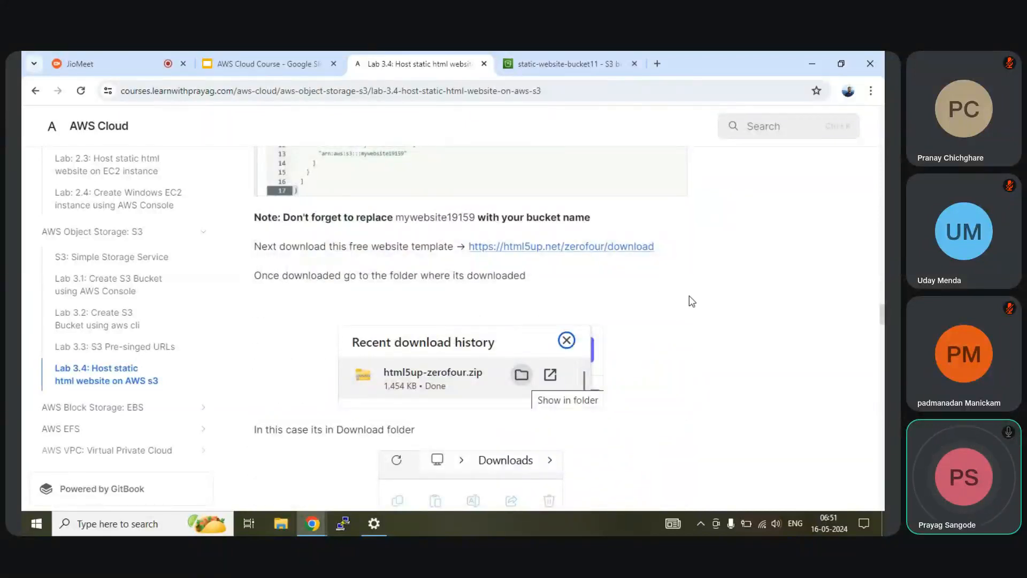
left_click(551, 247)
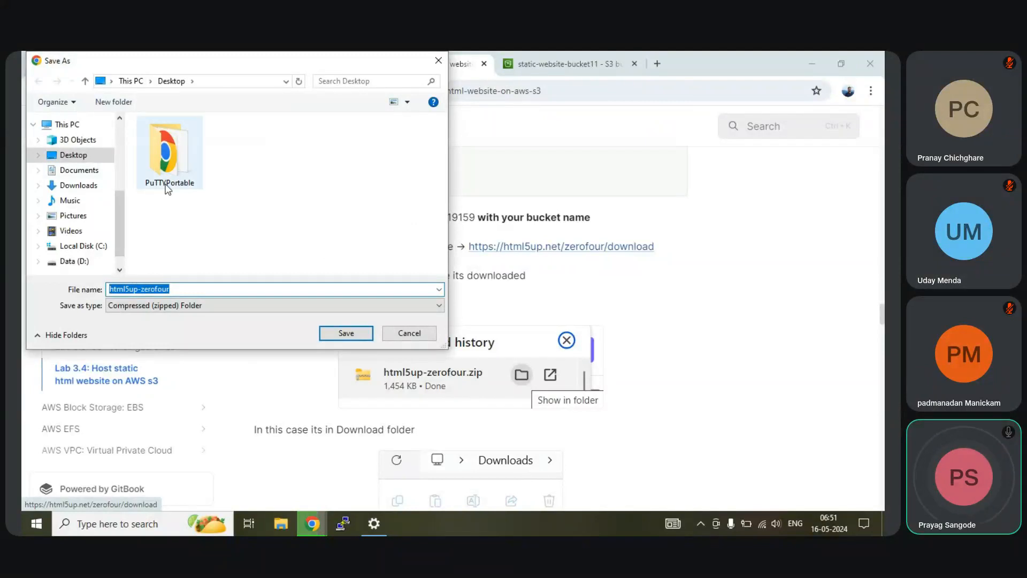
left_click(345, 334)
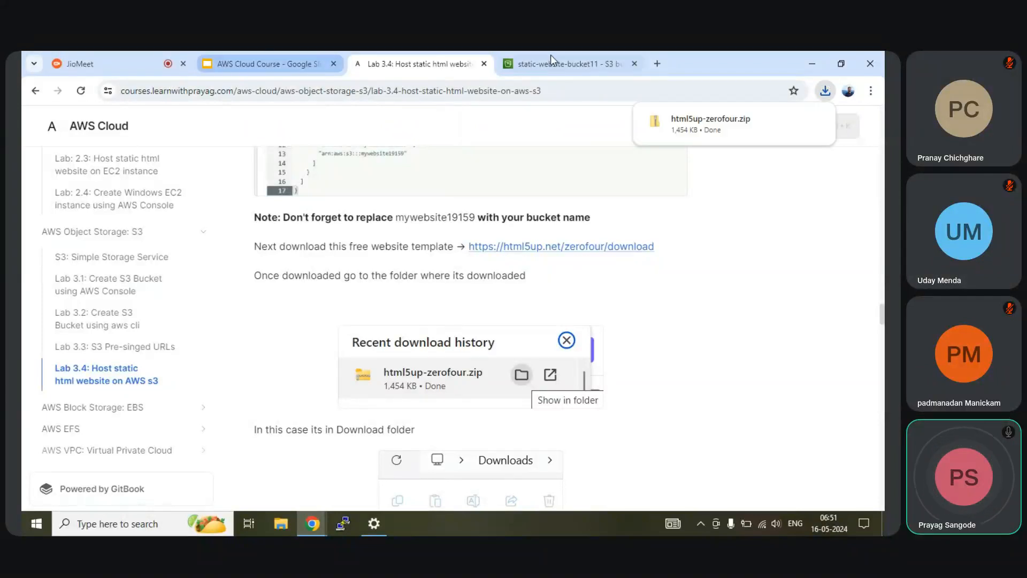
scroll(451, 284, "down", 5)
scroll(451, 284, "up", 5)
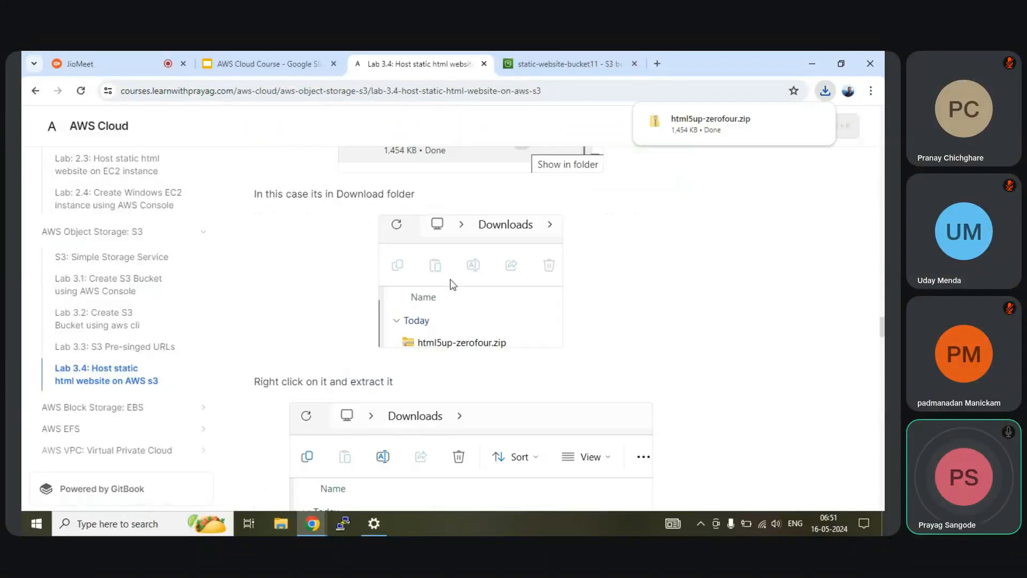
left_click(544, 63)
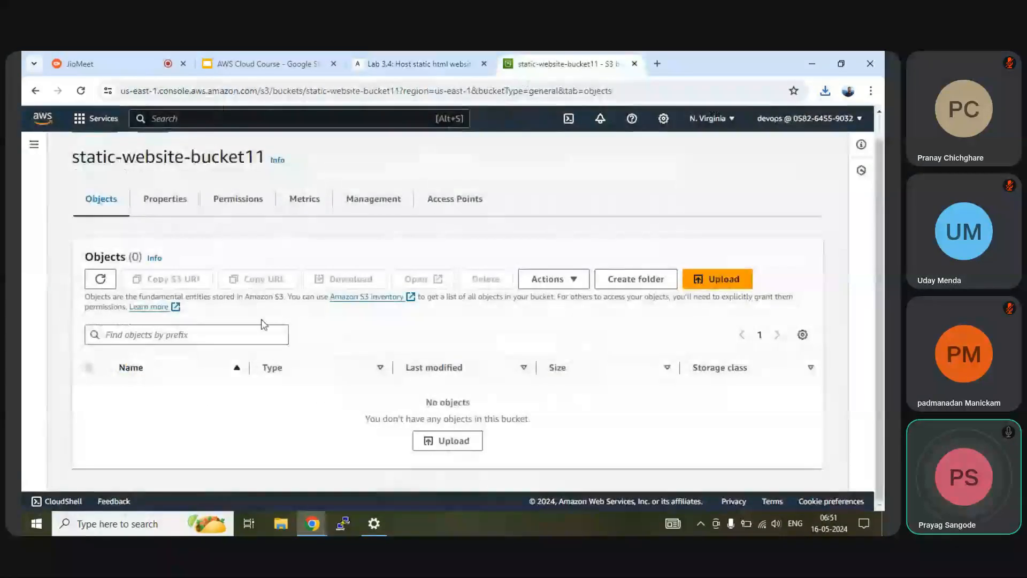
Step: Start an upload to the bucket and locate the downloaded zip via Chrome's downloads
left_click(446, 442)
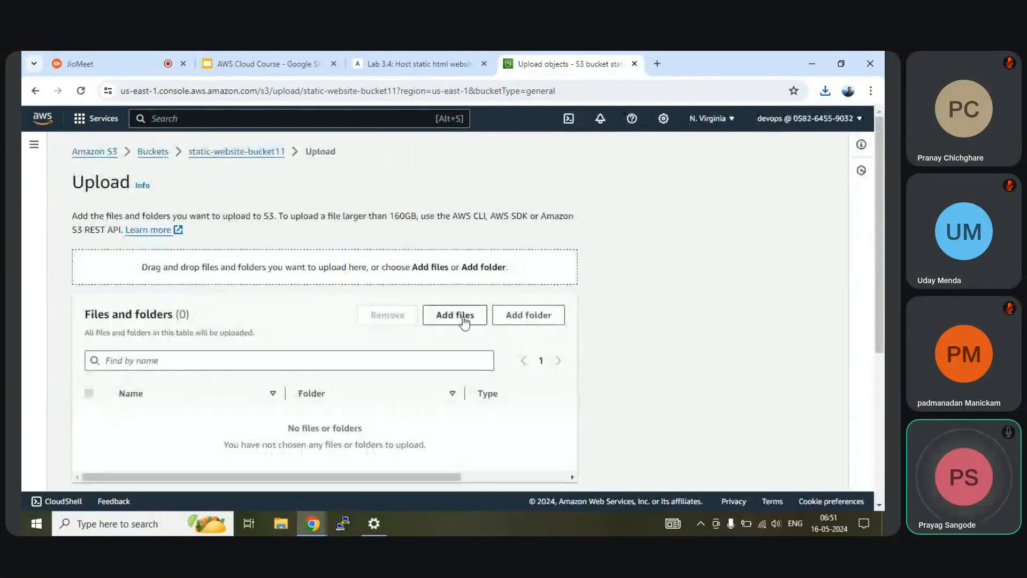
left_click(522, 316)
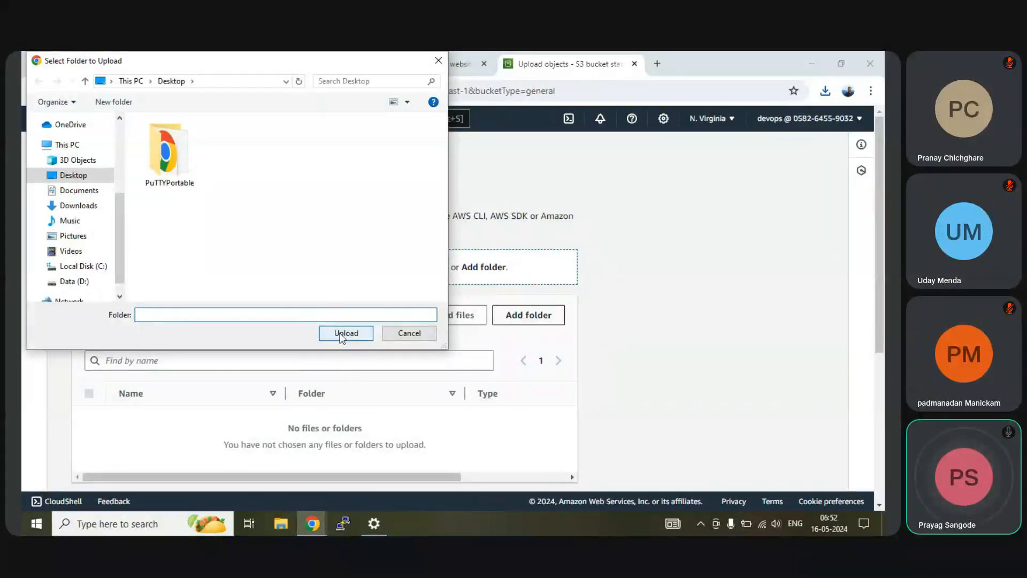
left_click(409, 332)
left_click(827, 90)
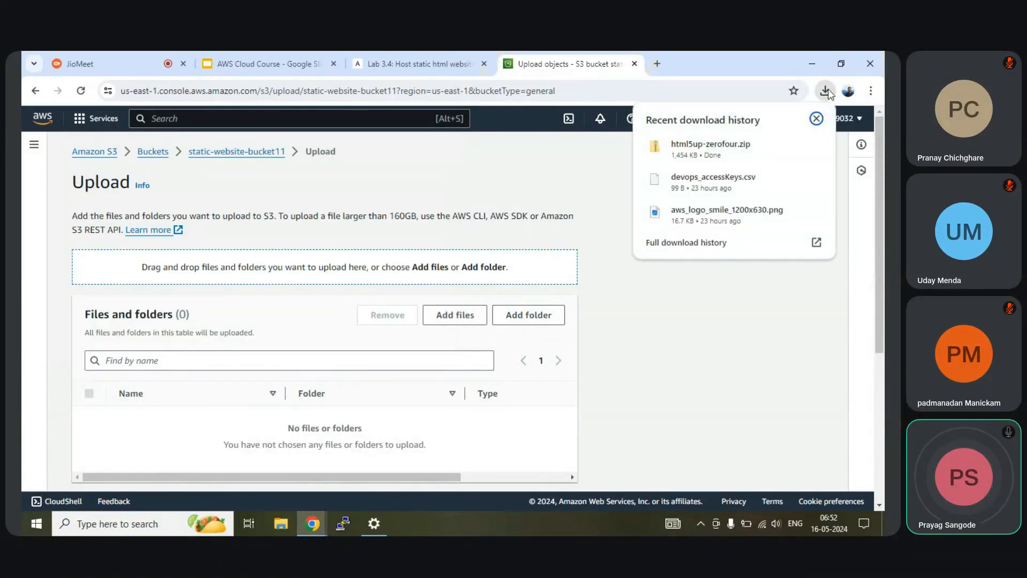
left_click(794, 147)
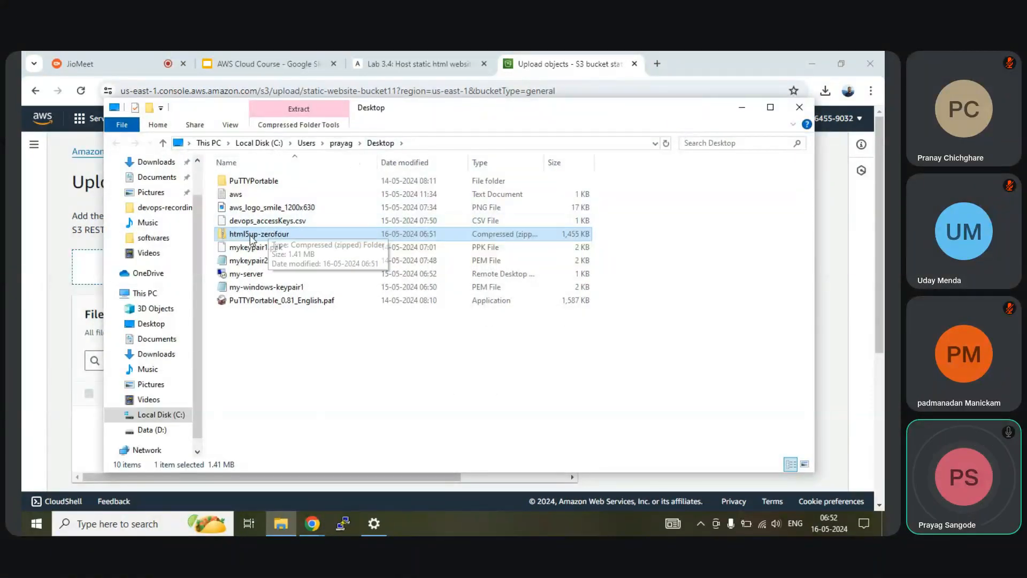
left_click(799, 107)
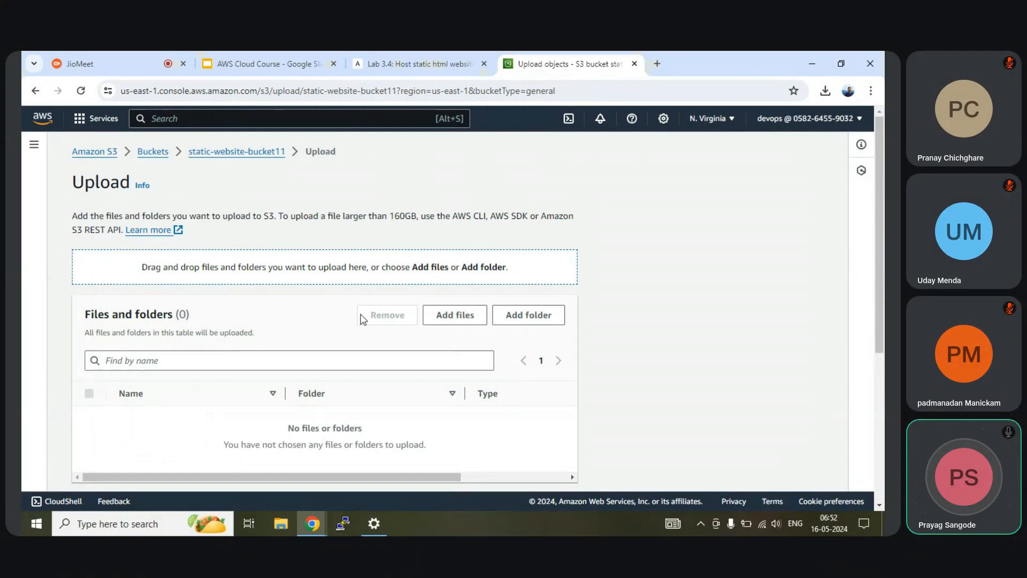
Step: Add html5up-zerofour.zip from the Desktop to the upload queue (1 file, 1.4 MB)
left_click(454, 317)
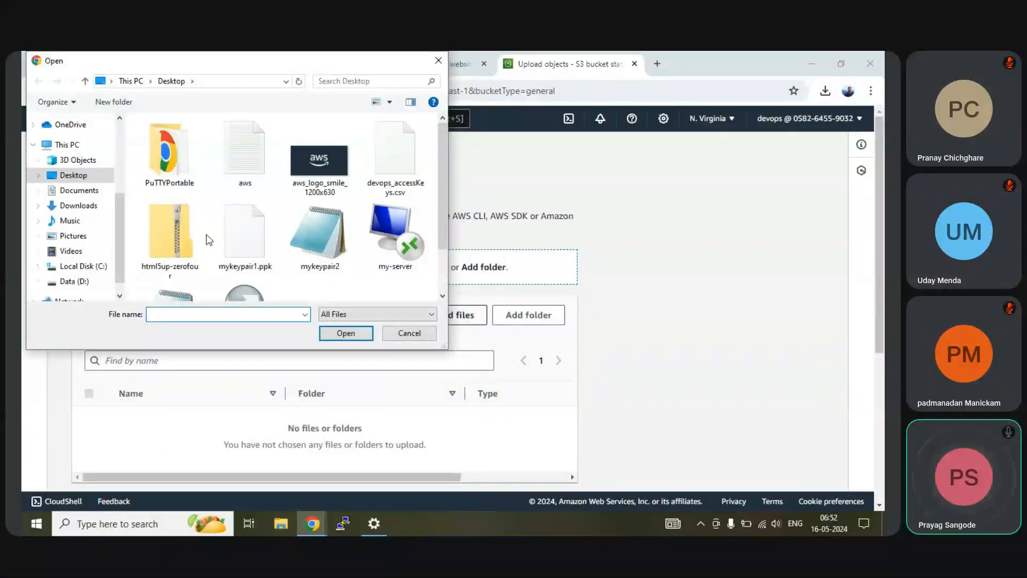
left_click(173, 252)
left_click(346, 333)
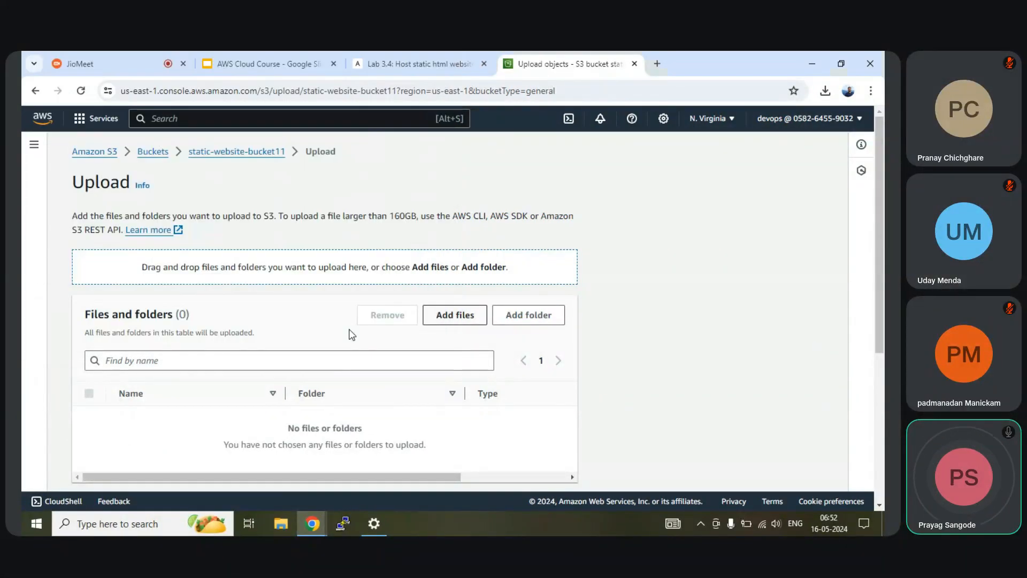
scroll(353, 331, "down", 3)
scroll(312, 329, "down", 1)
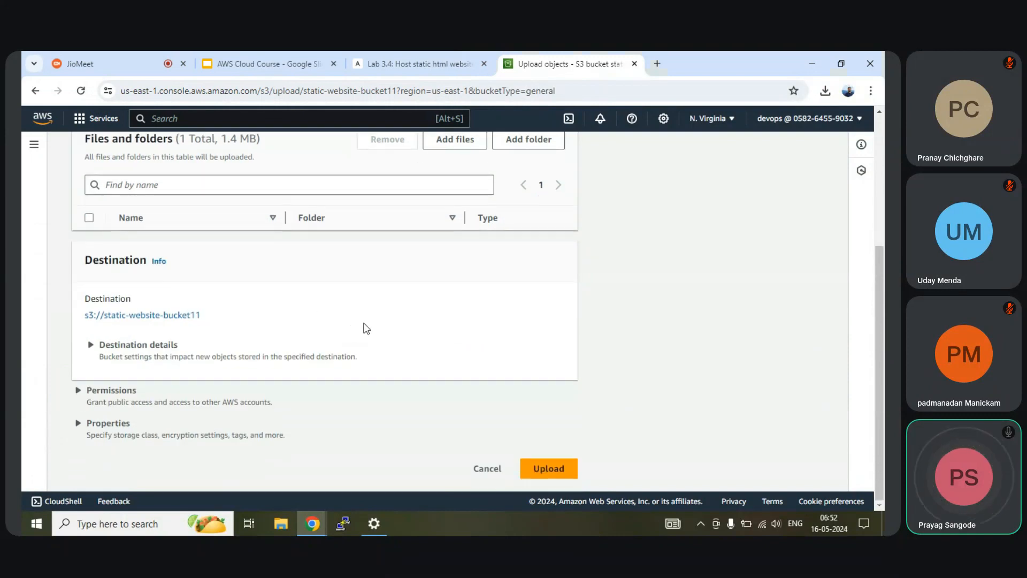
Step: Check the lab guide, then tick the queued html5up-zerofour.zip row on the S3 Upload page
left_click(428, 64)
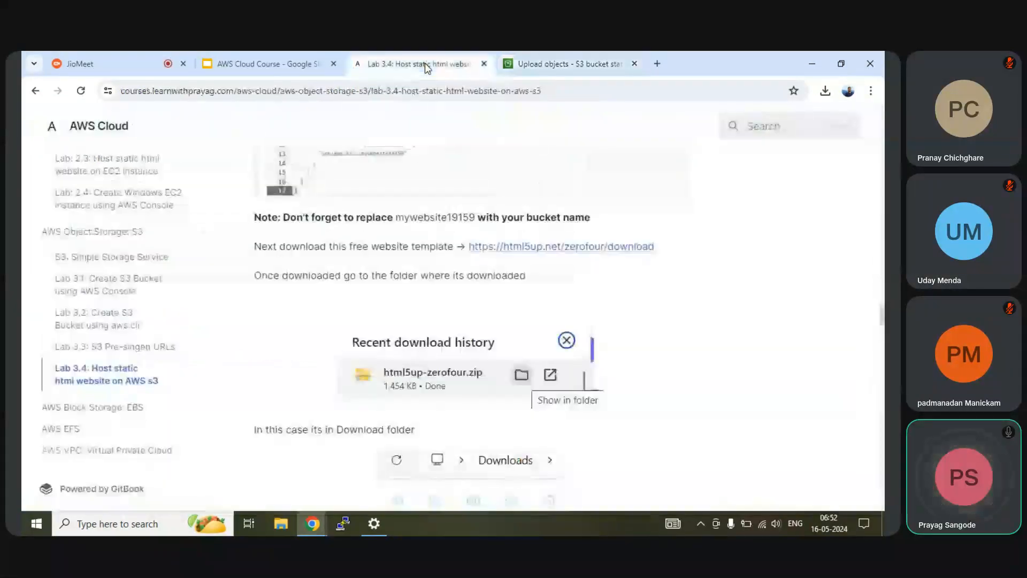
scroll(460, 321, "down", 6)
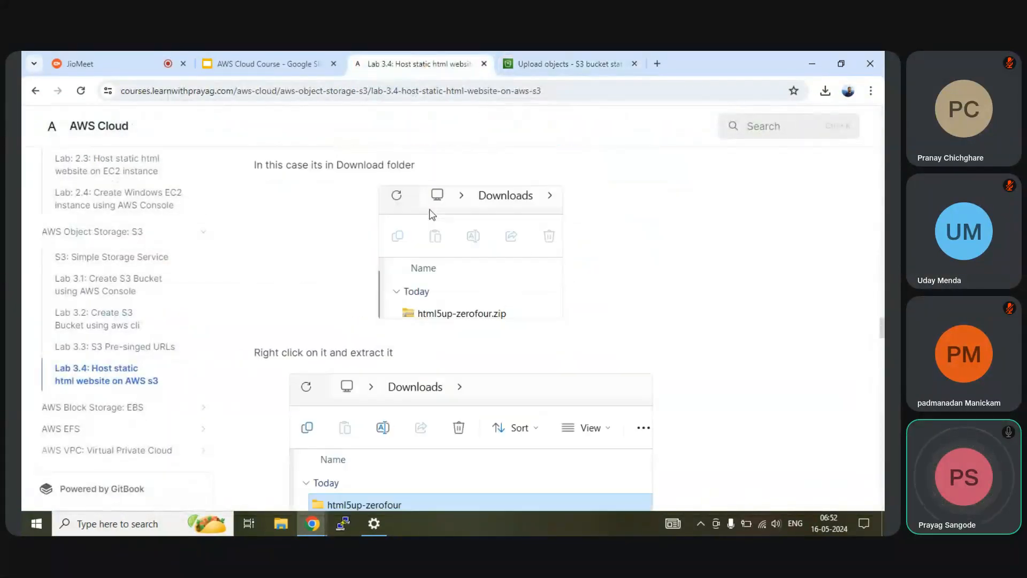
left_click(543, 64)
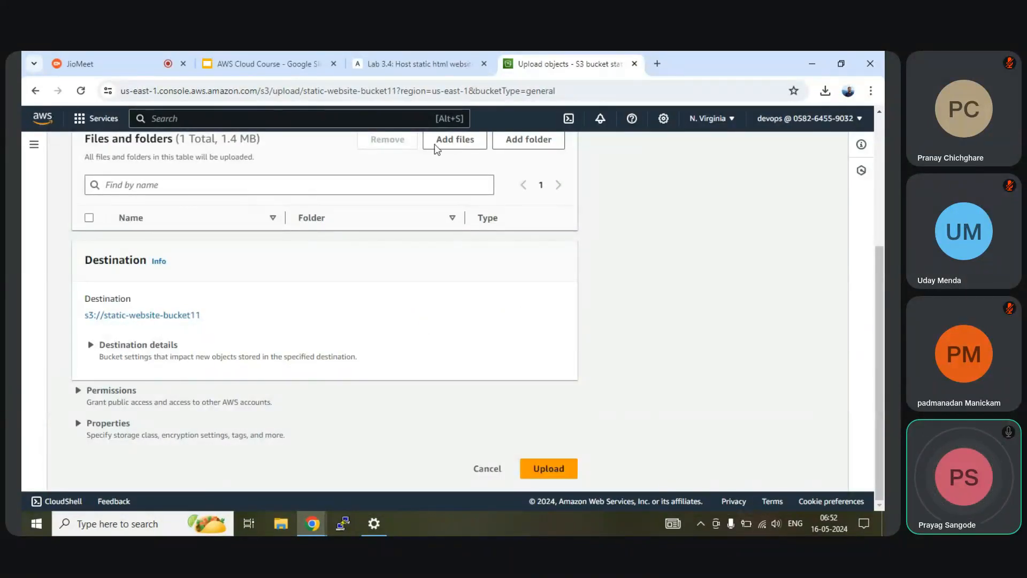
left_click(422, 65)
scroll(496, 358, "down", 9)
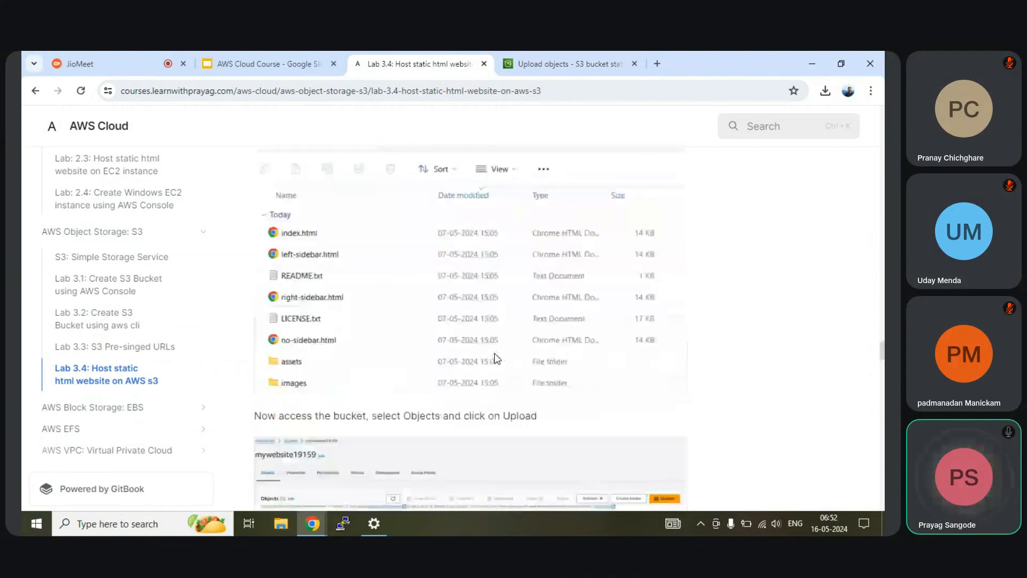
scroll(496, 359, "up", 5)
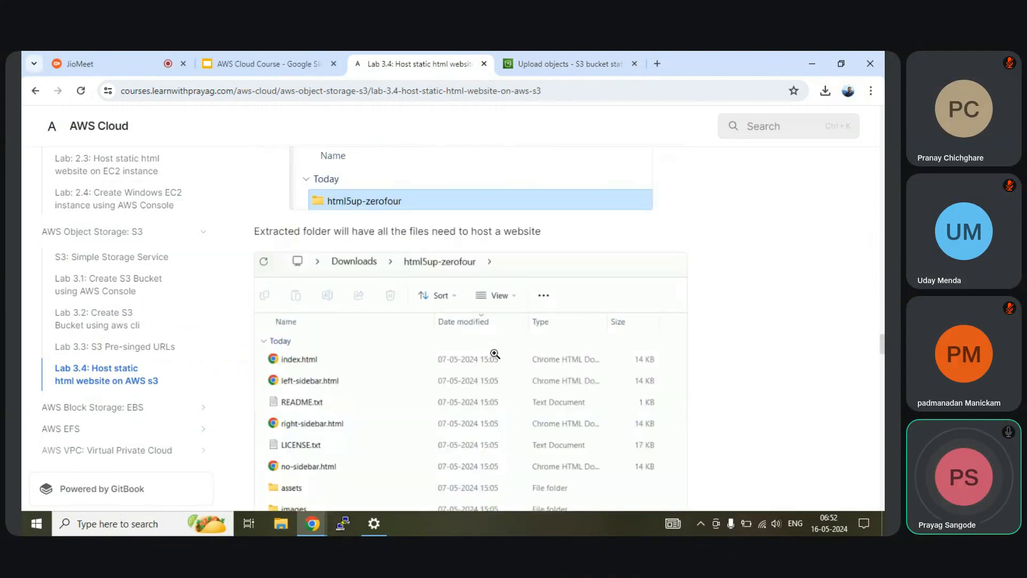
scroll(495, 354, "up", 4)
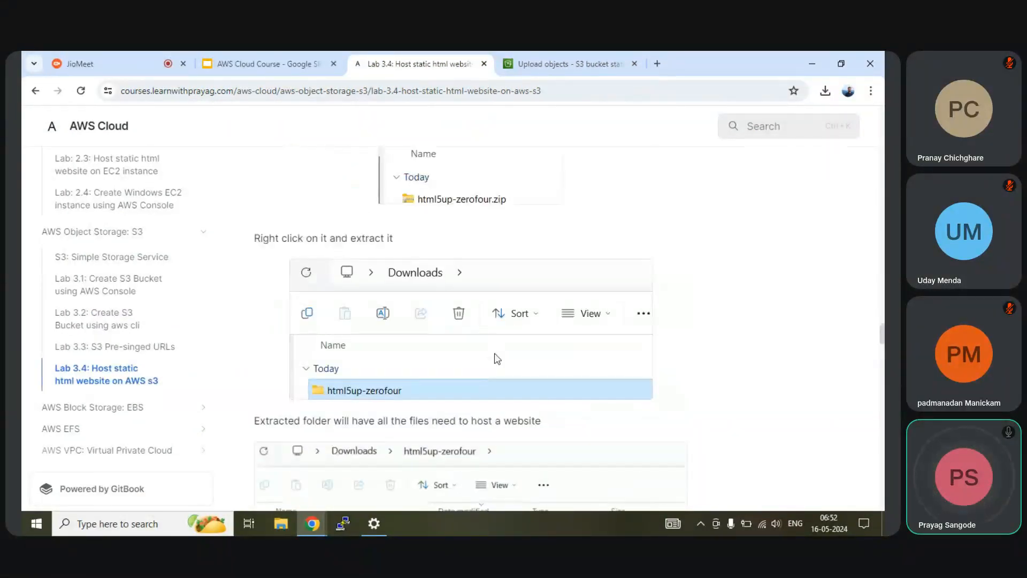
scroll(497, 358, "up", 3)
left_click(556, 64)
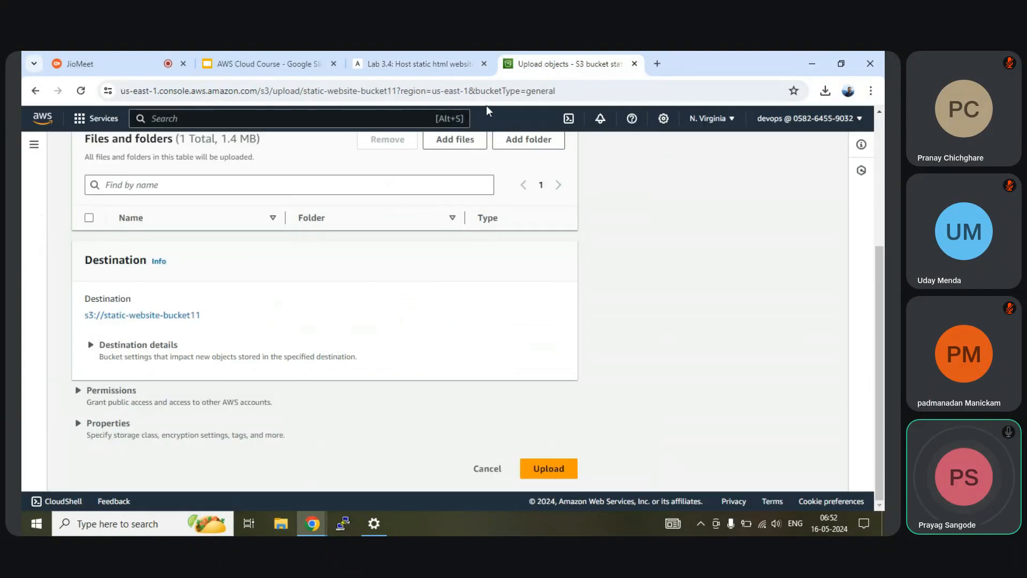
scroll(394, 298, "up", 3)
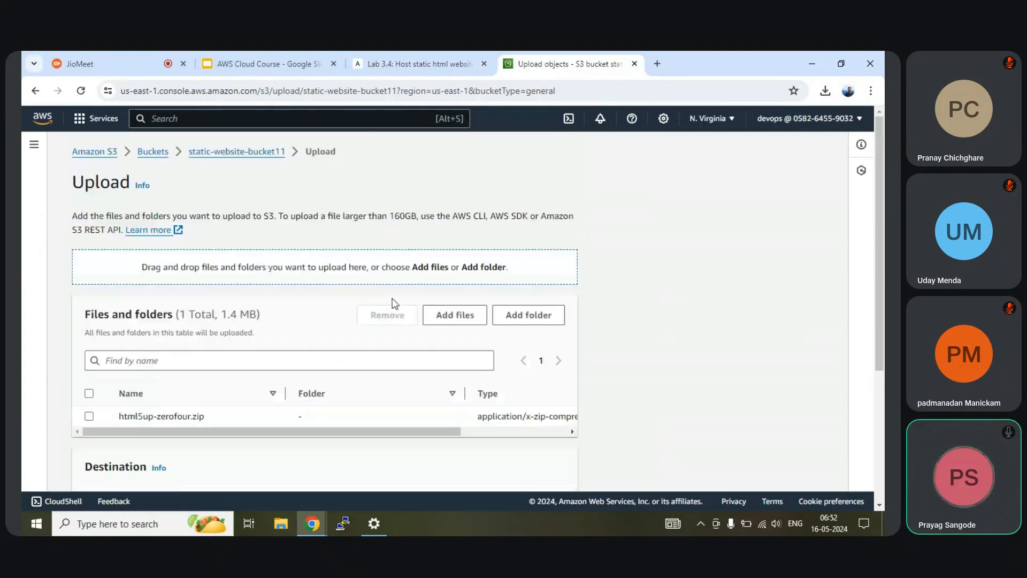
left_click(89, 416)
scroll(172, 386, "down", 3)
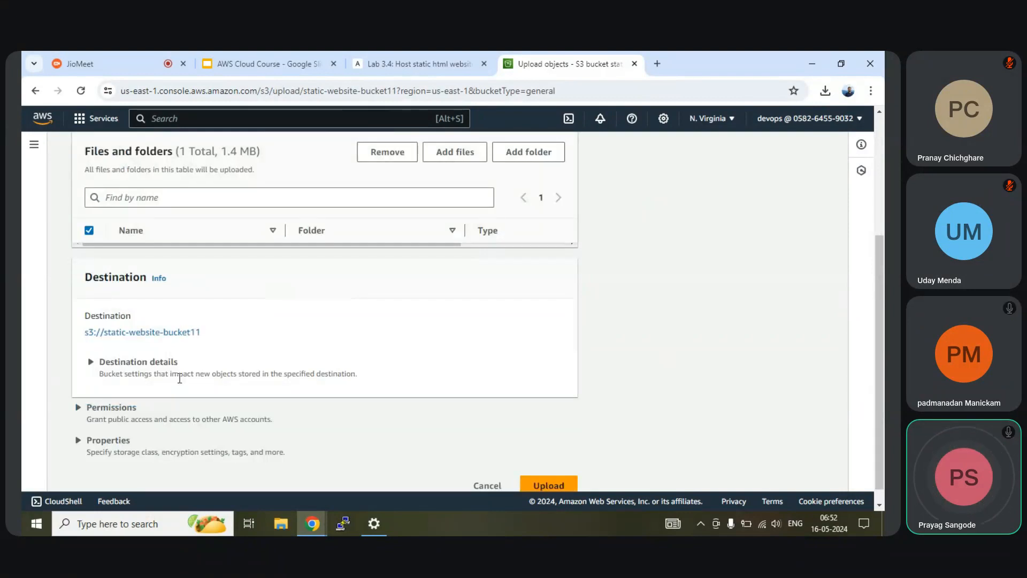
scroll(180, 378, "up", 3)
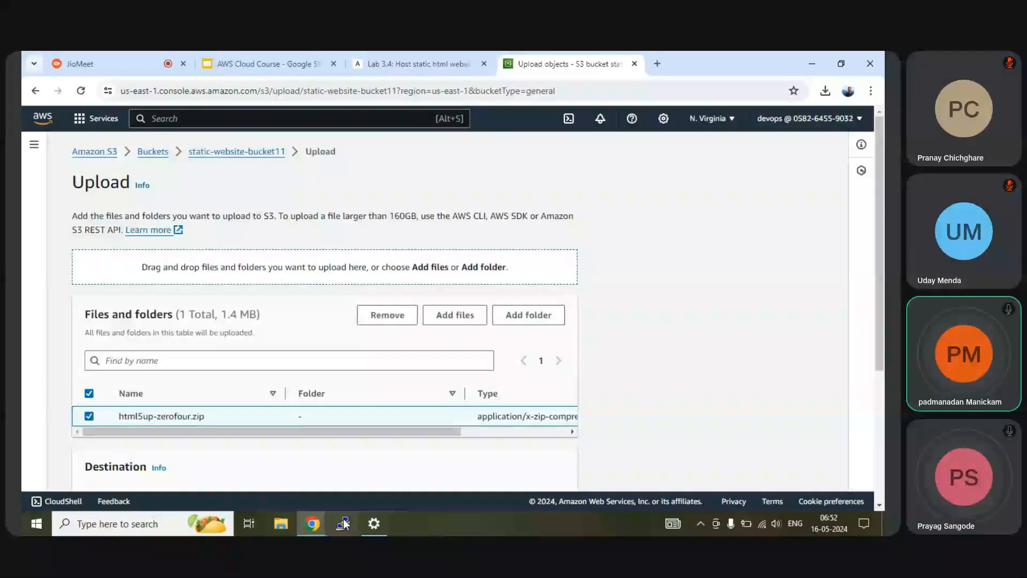
Step: Extract html5up-zerofour.zip on the Desktop into an html5up-zerofour folder with 7-Zip
left_click(280, 524)
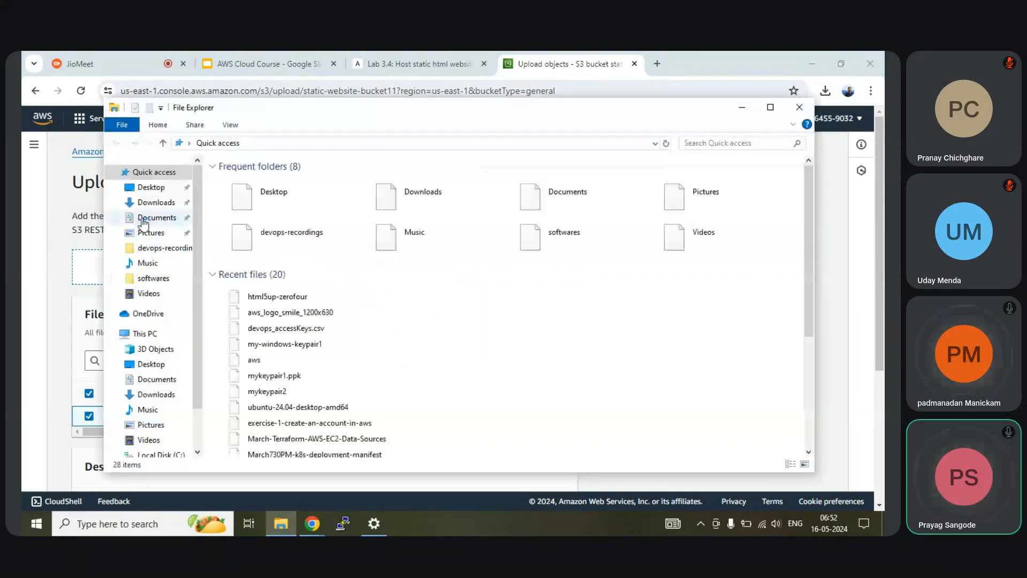
left_click(149, 187)
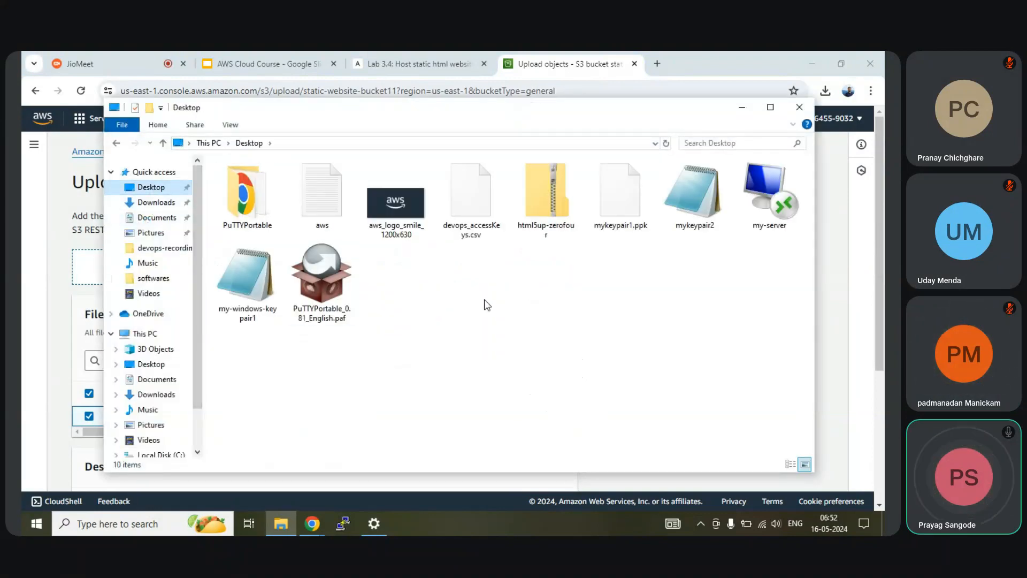
left_click(539, 202)
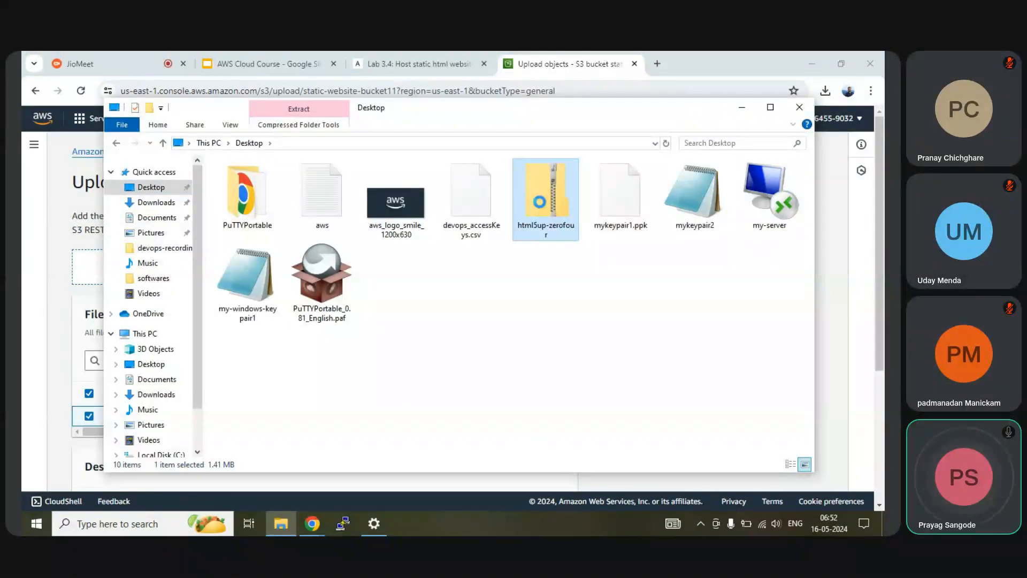
right_click(541, 201)
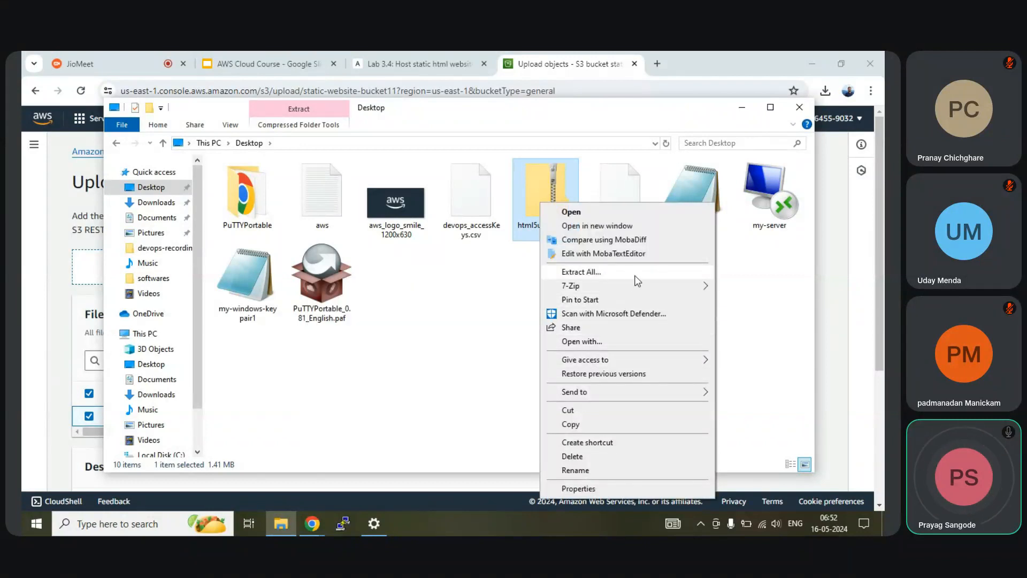
mouse_move(617, 285)
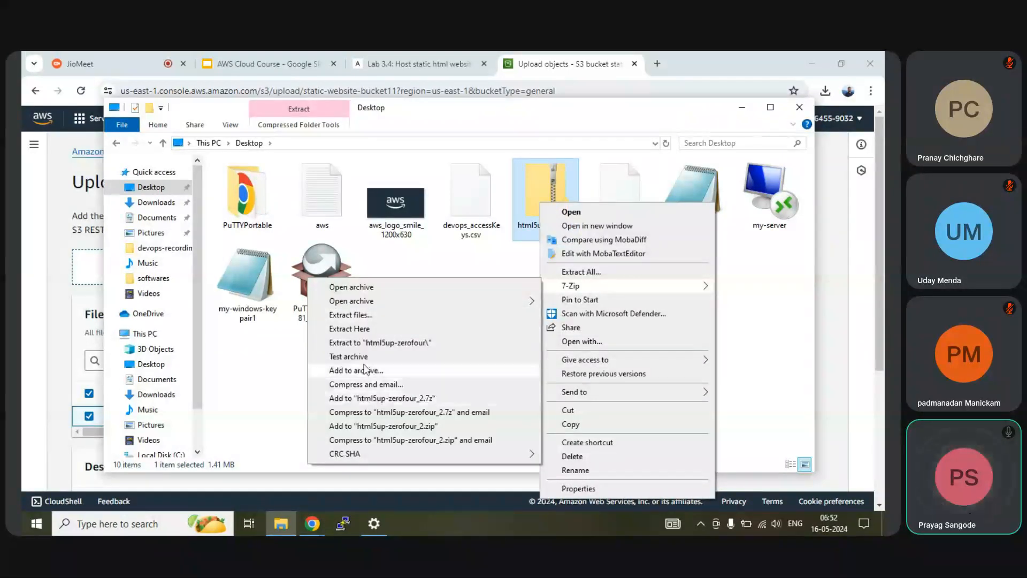
left_click(383, 343)
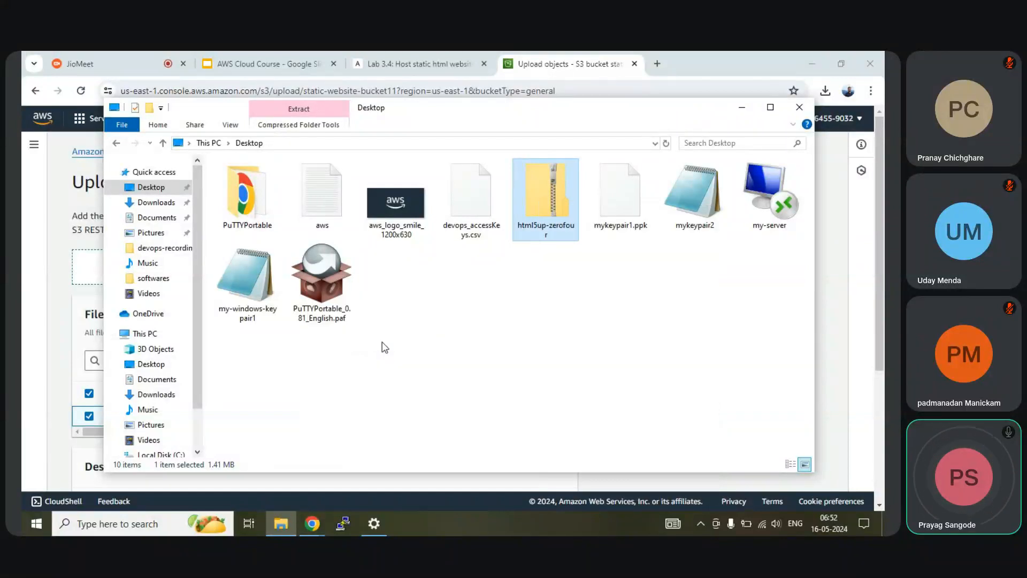
left_click(801, 115)
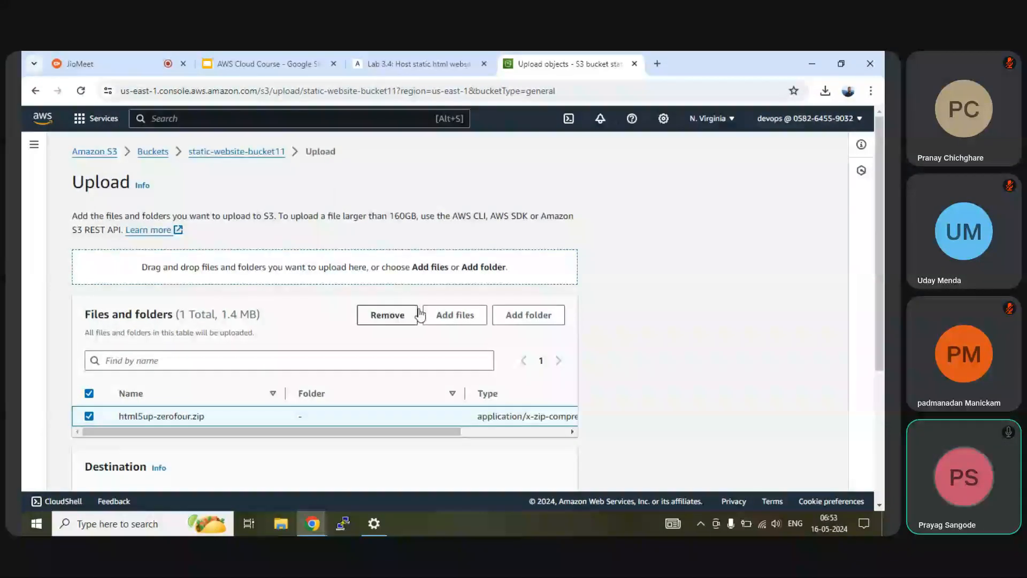
Step: Add the extracted html5up-zerofour folder's 49 files, bringing the upload list to 50 files (4.6 MB)
left_click(524, 317)
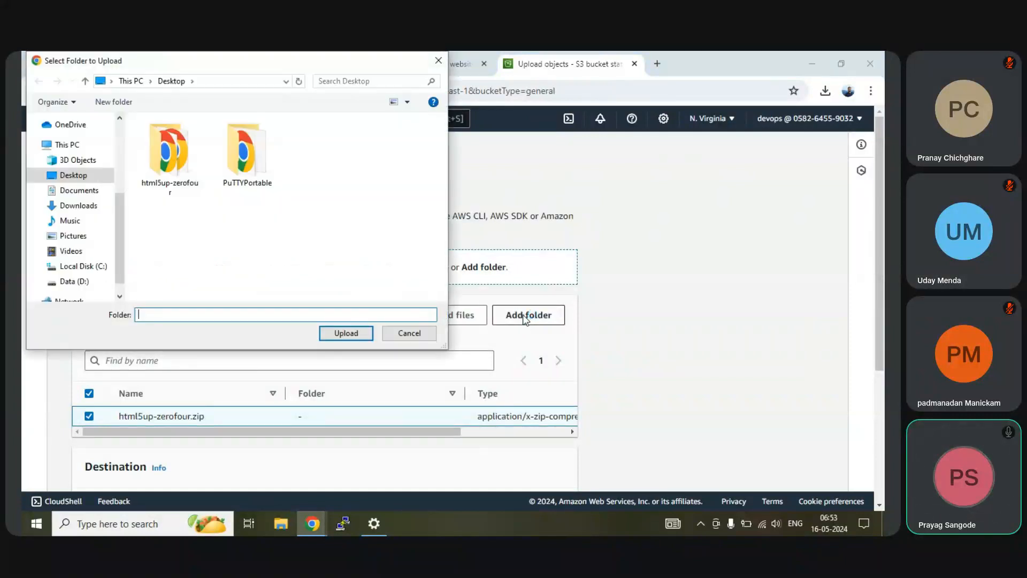
left_click(184, 163)
left_click(345, 333)
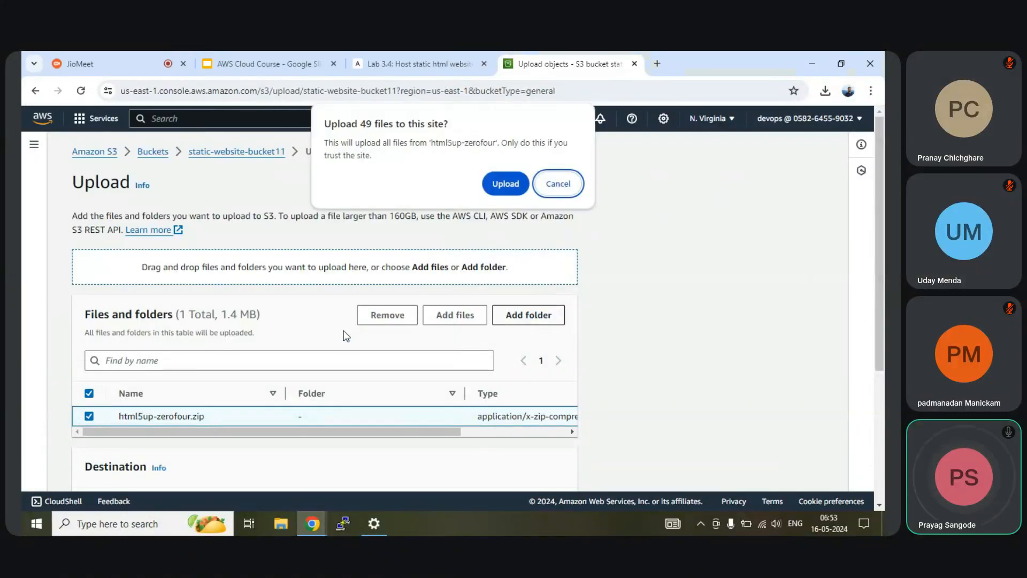
left_click(507, 193)
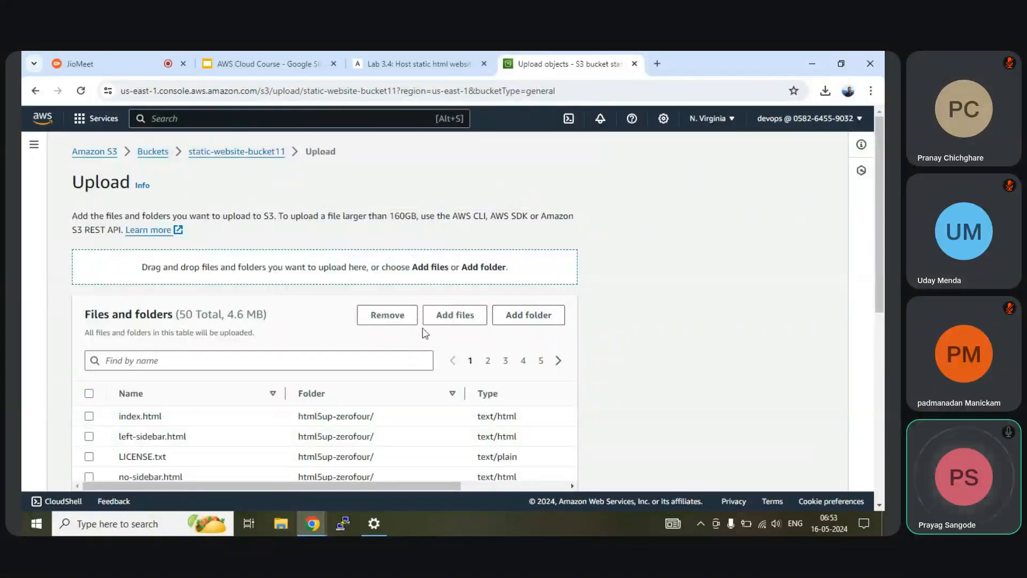
scroll(425, 335, "down", 2)
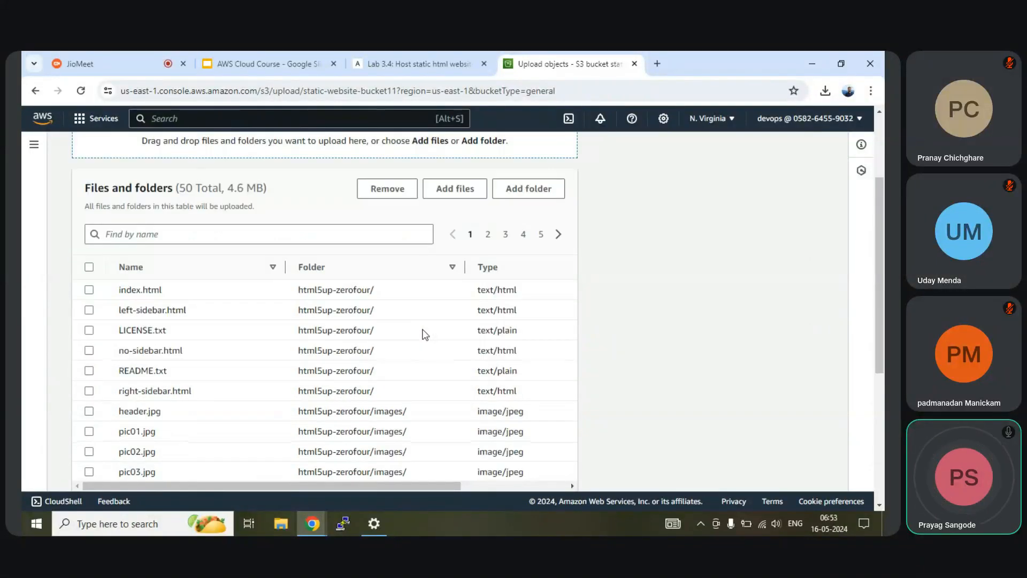
scroll(425, 334, "down", 5)
scroll(425, 335, "up", 3)
left_click(90, 267)
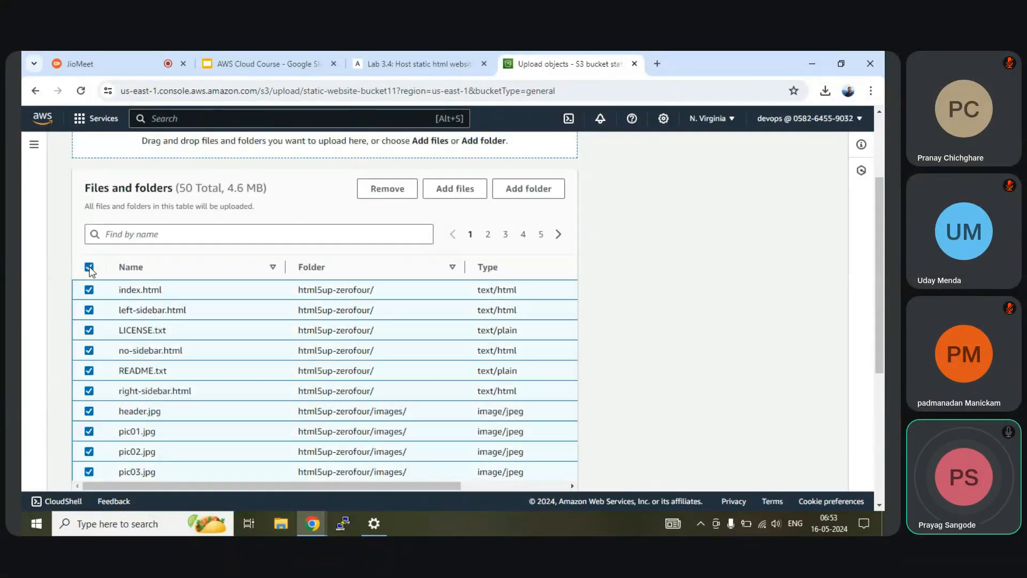
left_click(89, 267)
scroll(89, 268, "down", 2)
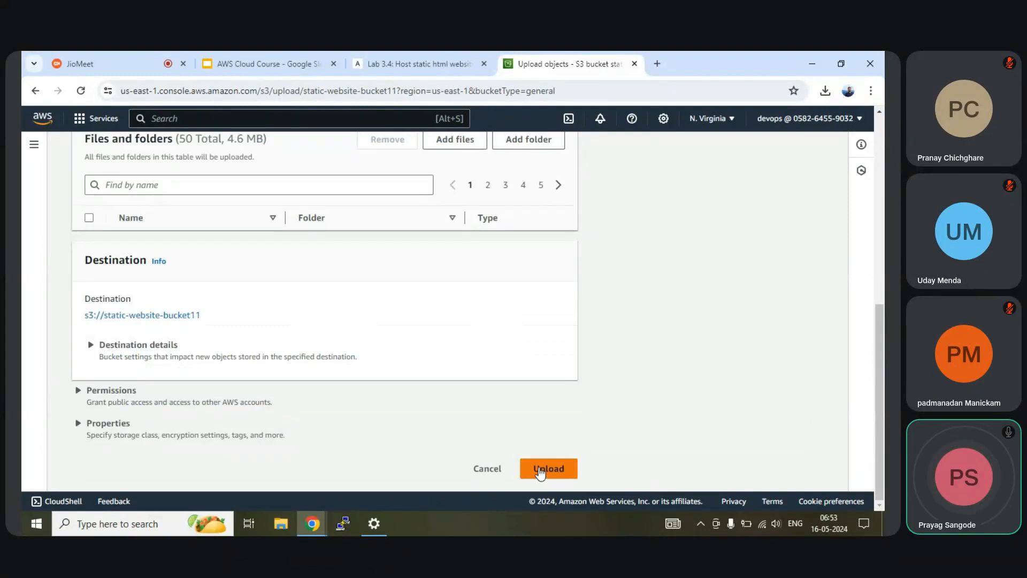
Step: Start uploading the 50 files to static-website-bucket11 and switch to the Lab 3.4 guide
left_click(543, 469)
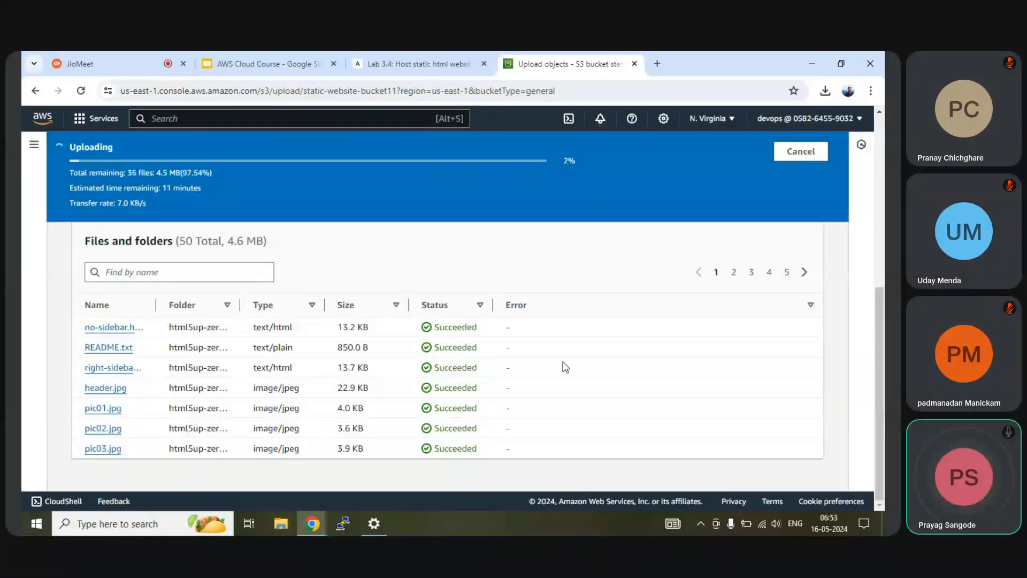
left_click(430, 62)
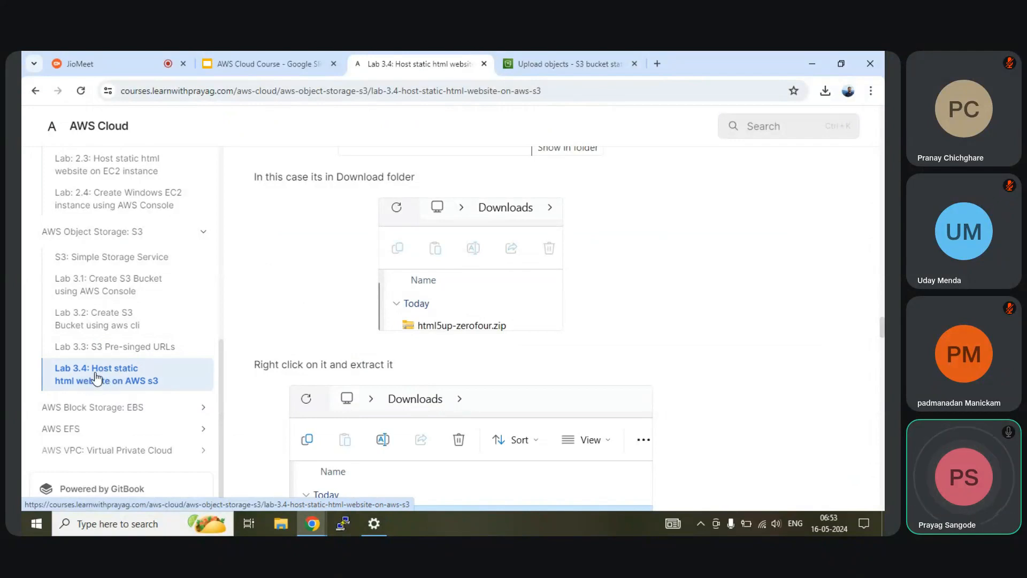
Step: Read the Lab 3.4 guide down to the Actions > Move section, then return to the S3 upload tab
scroll(508, 375, "down", 5)
scroll(508, 377, "down", 10)
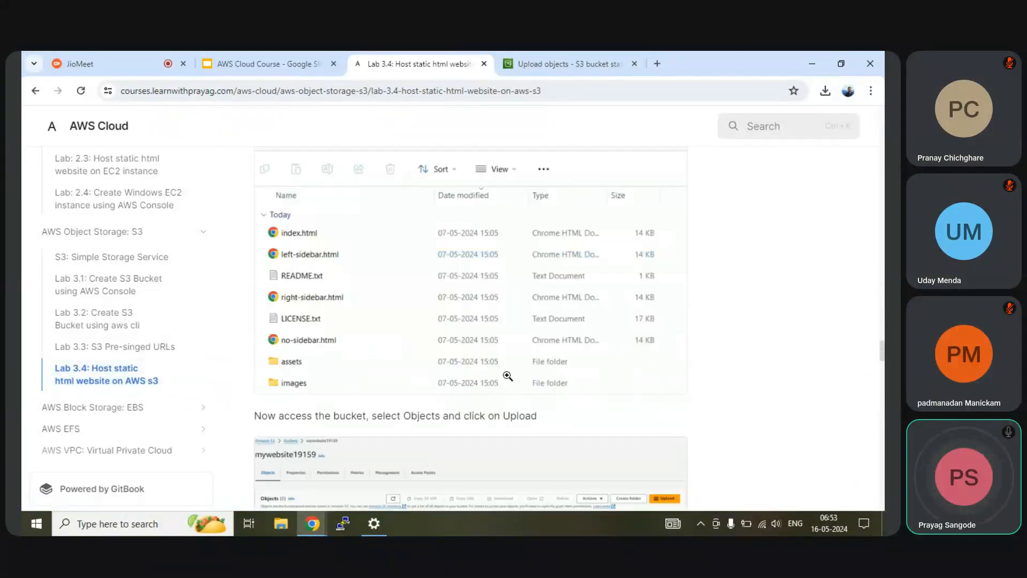
scroll(409, 340, "down", 7)
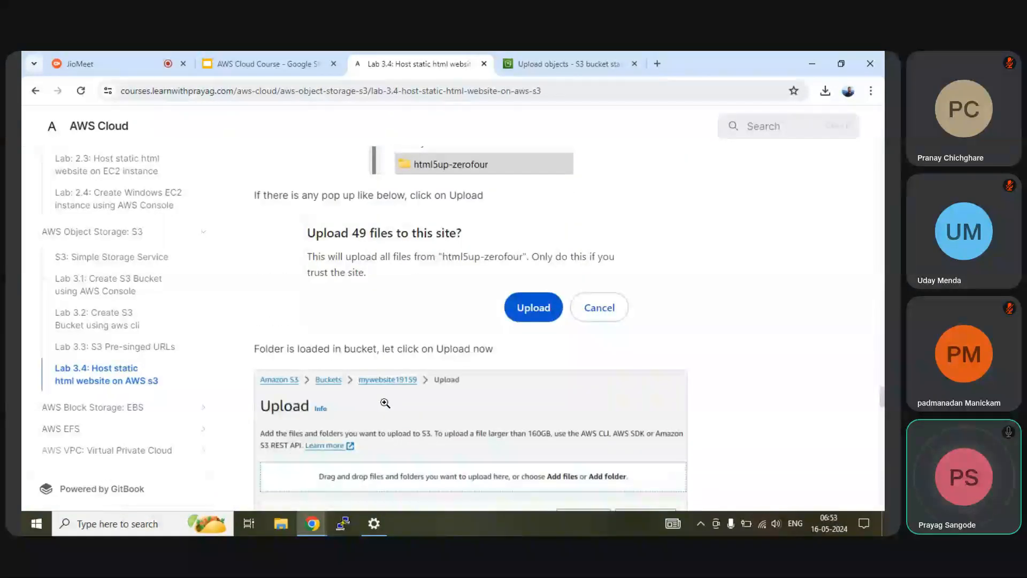
scroll(385, 403, "down", 3)
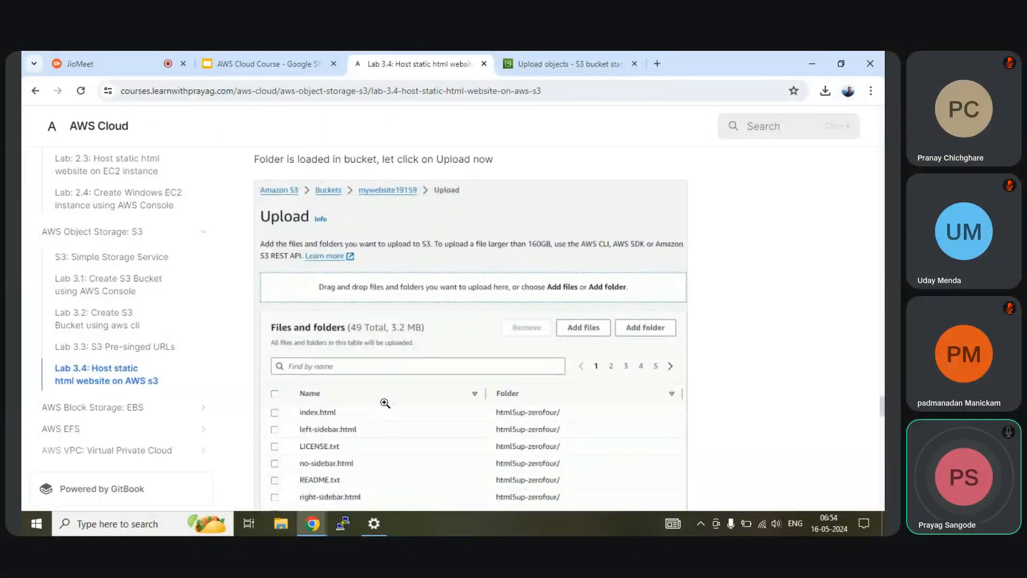
scroll(385, 402, "down", 4)
scroll(365, 391, "down", 3)
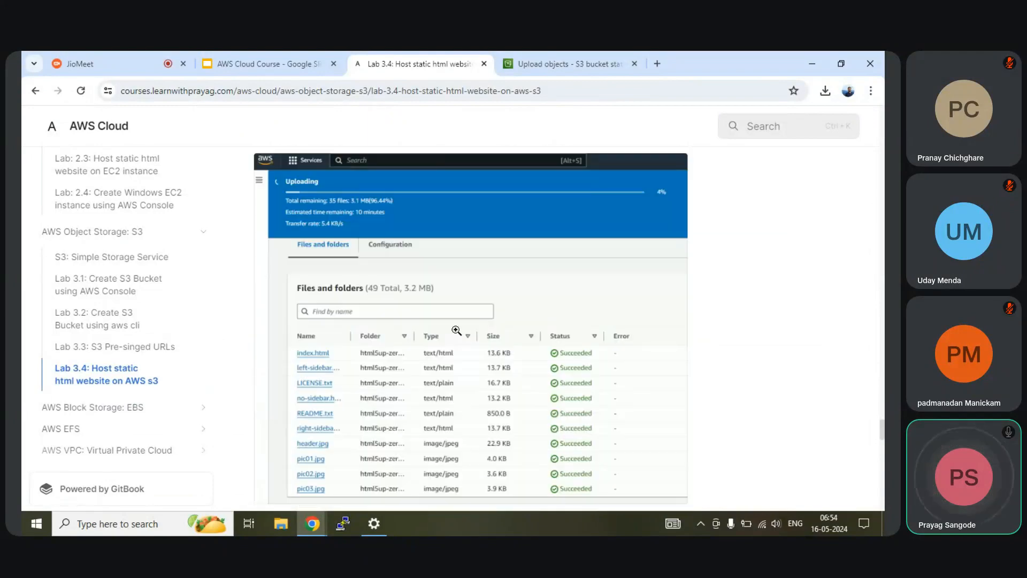
scroll(430, 336, "down", 8)
scroll(431, 336, "down", 2)
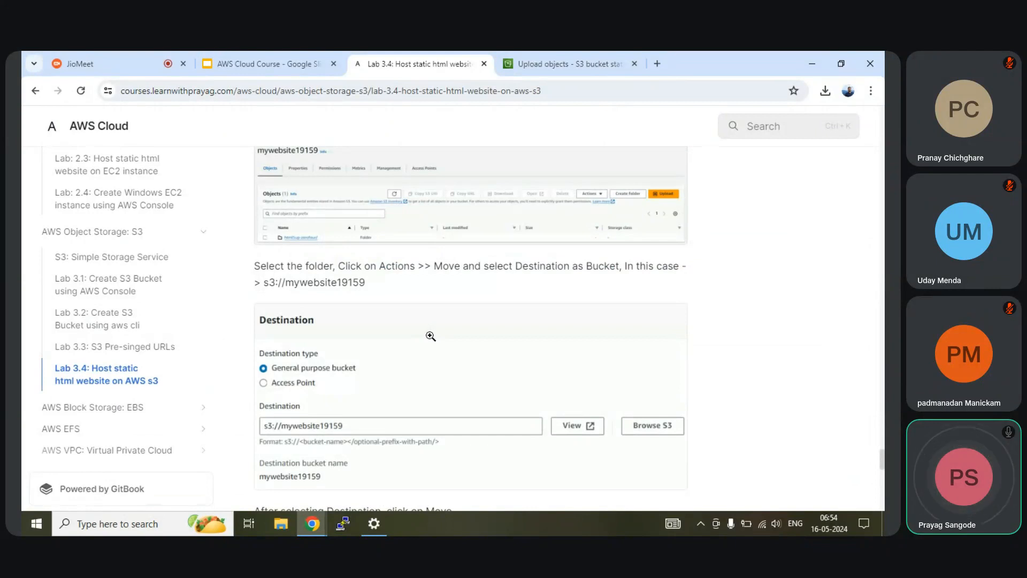
scroll(430, 336, "up", 6)
left_click(585, 54)
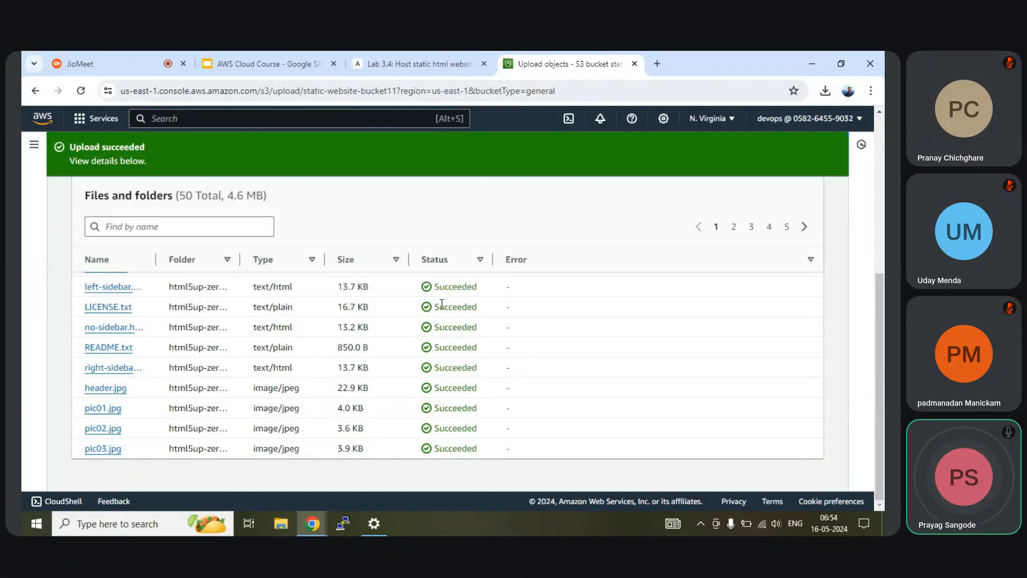
Step: Close the upload status to see html5up-zerofour.zip and html5up-zerofour/ in the bucket
scroll(451, 289, "up", 5)
scroll(212, 349, "down", 4)
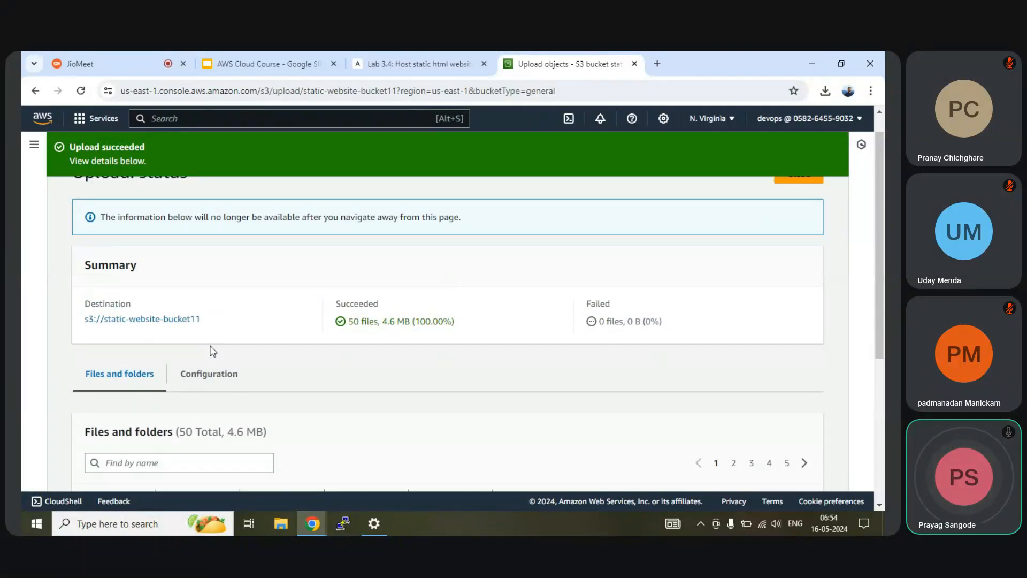
scroll(211, 350, "down", 3)
scroll(213, 350, "up", 6)
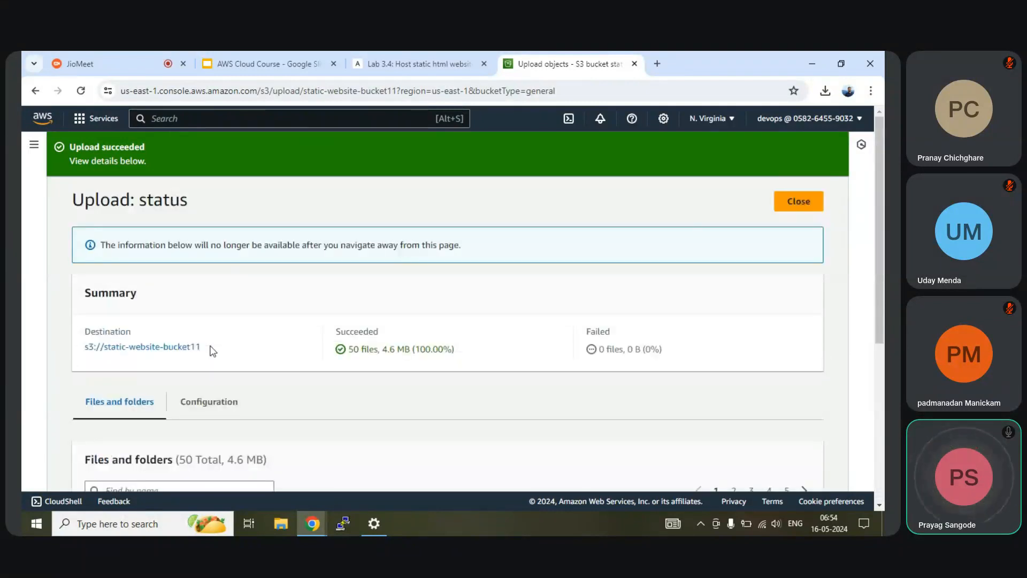
left_click(790, 207)
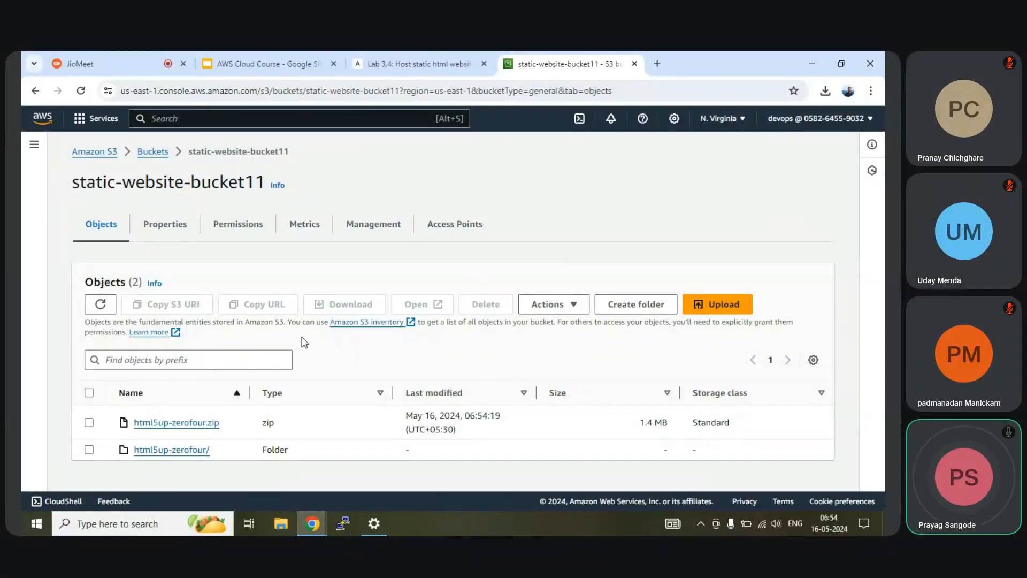
Step: Permanently delete html5up-zerofour.zip, pasting 'permanently delete' as the confirmation
left_click(89, 422)
left_click(499, 309)
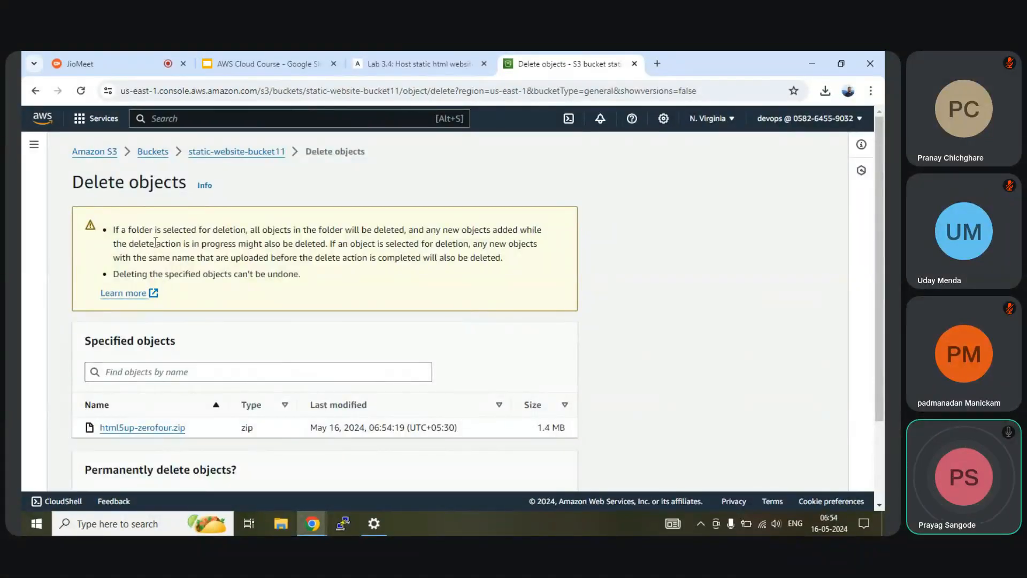
scroll(156, 243, "down", 2)
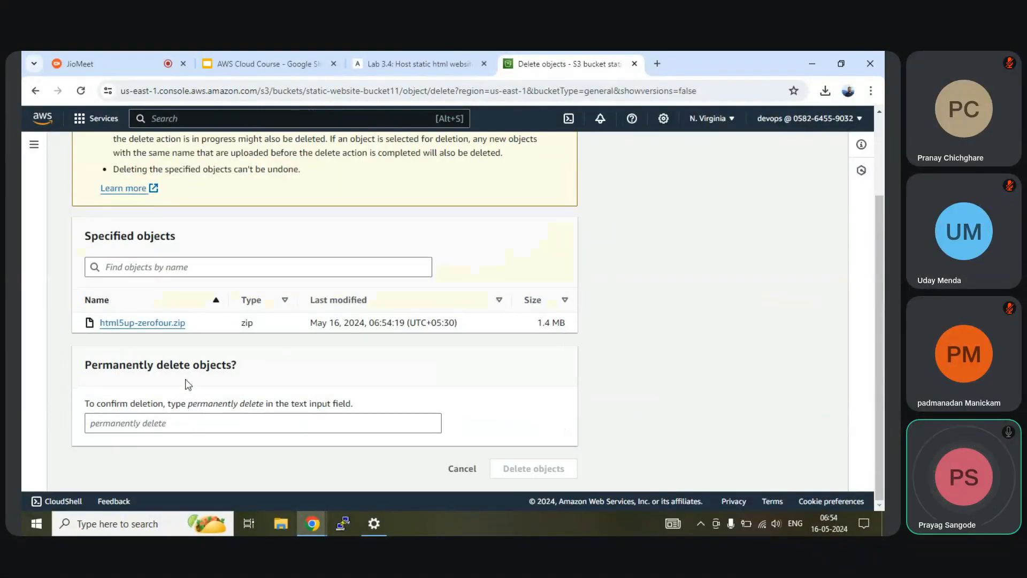
left_click_drag(265, 404, 189, 406)
key("ctrl+c")
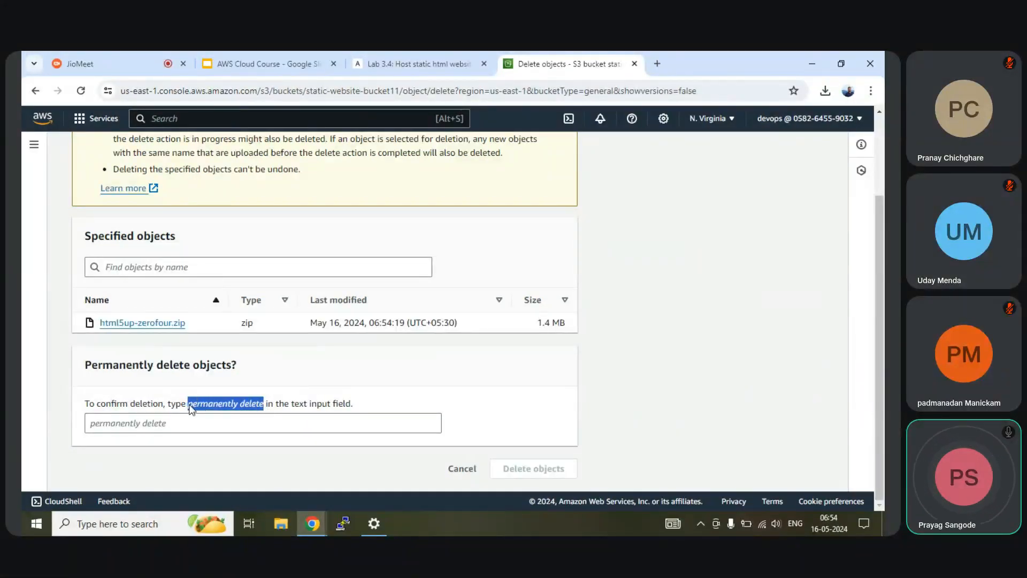
left_click(186, 423)
key("ctrl+v")
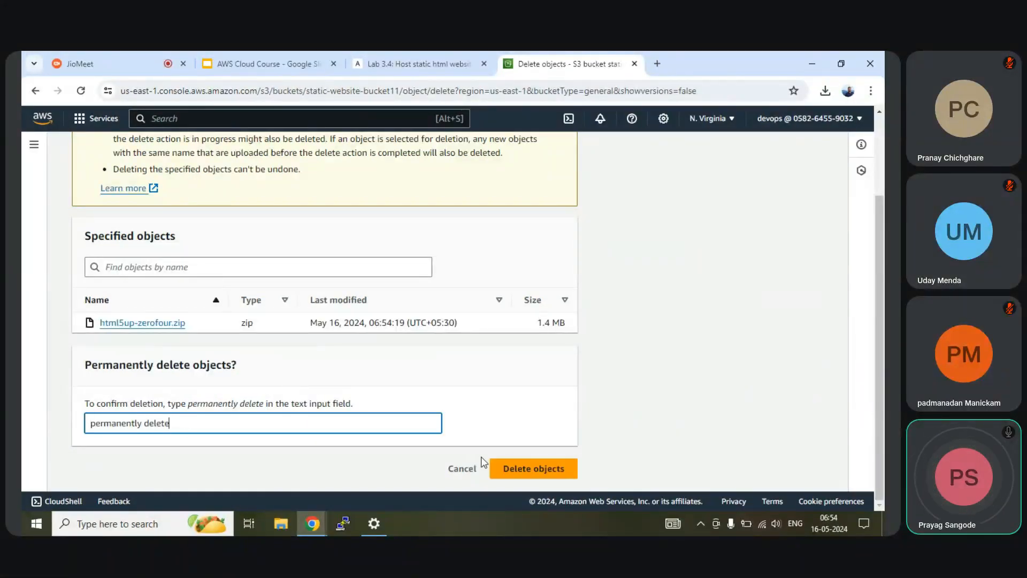
left_click(538, 475)
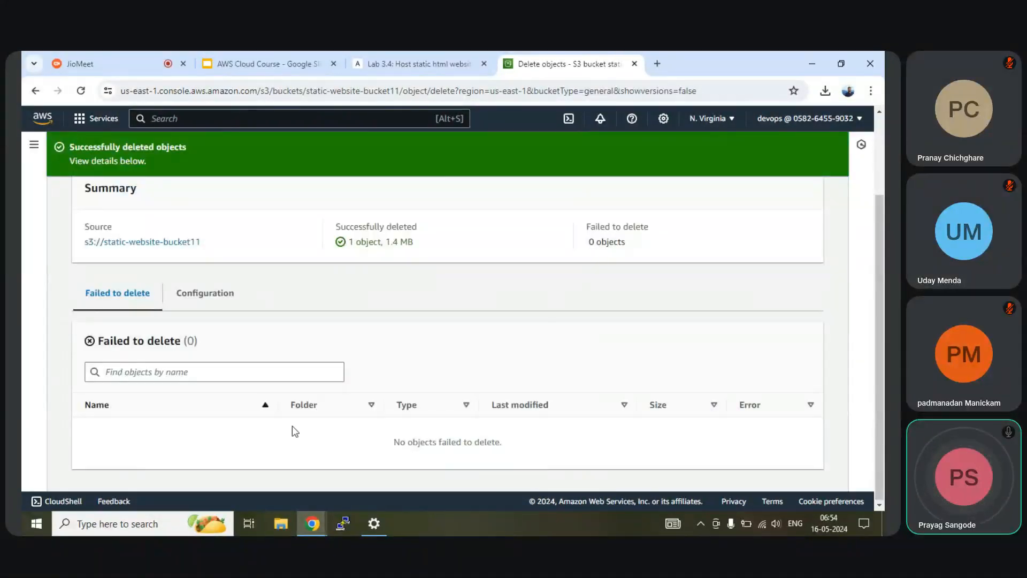
Step: Close the delete status, select the html5up-zerofour/ folder and open its Actions menu
scroll(324, 377, "up", 2)
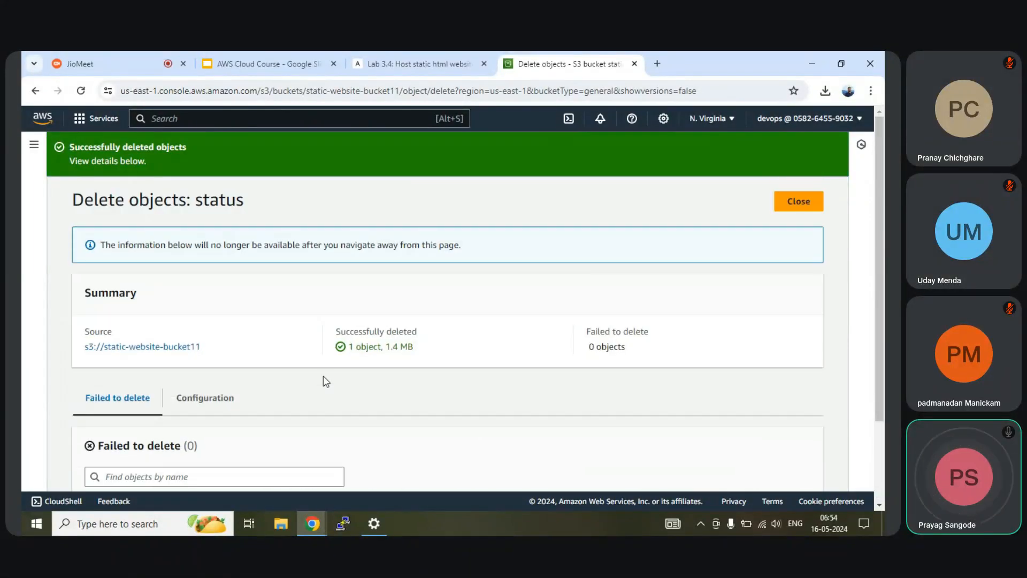
left_click(805, 201)
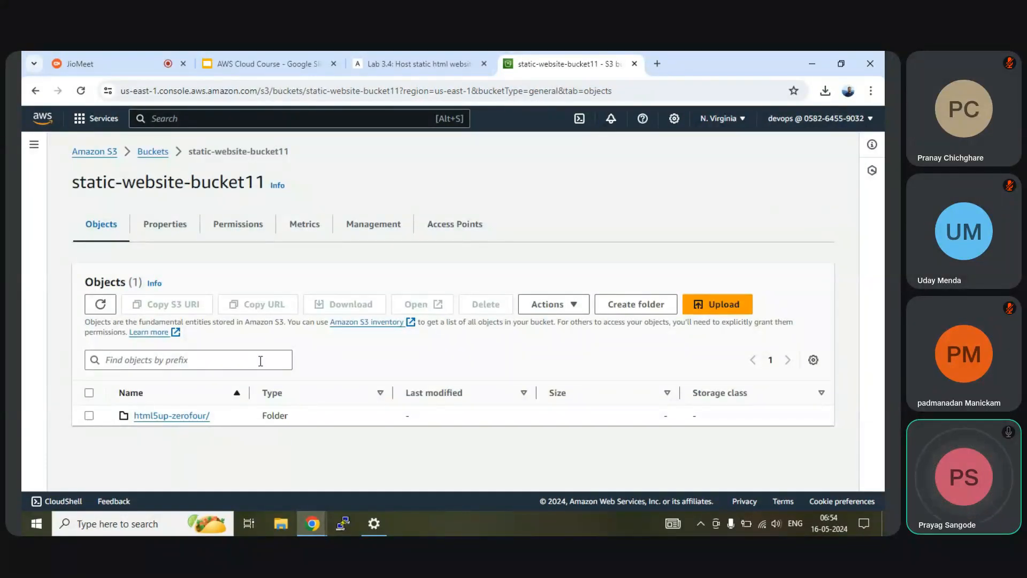
left_click(89, 416)
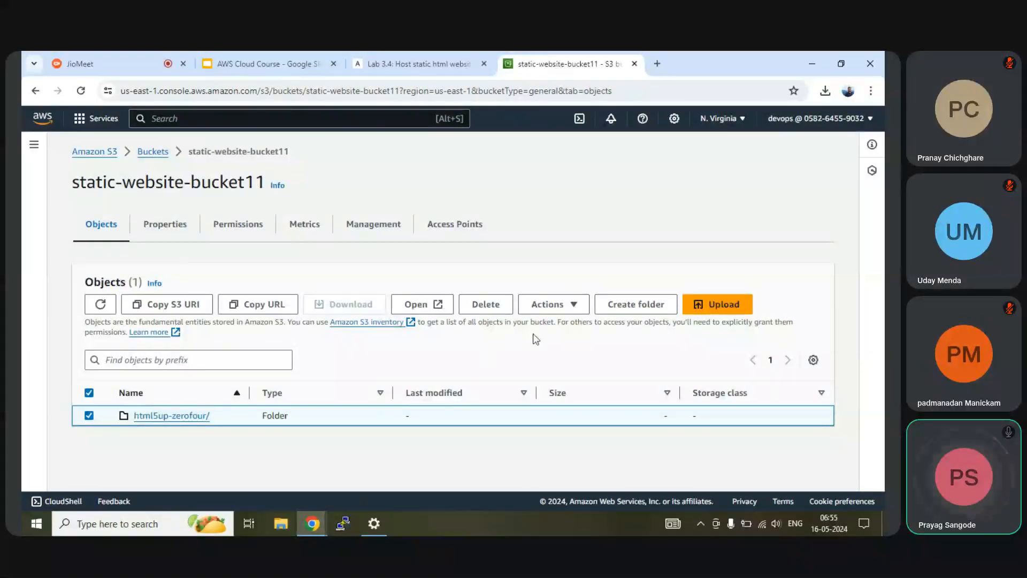
left_click(542, 306)
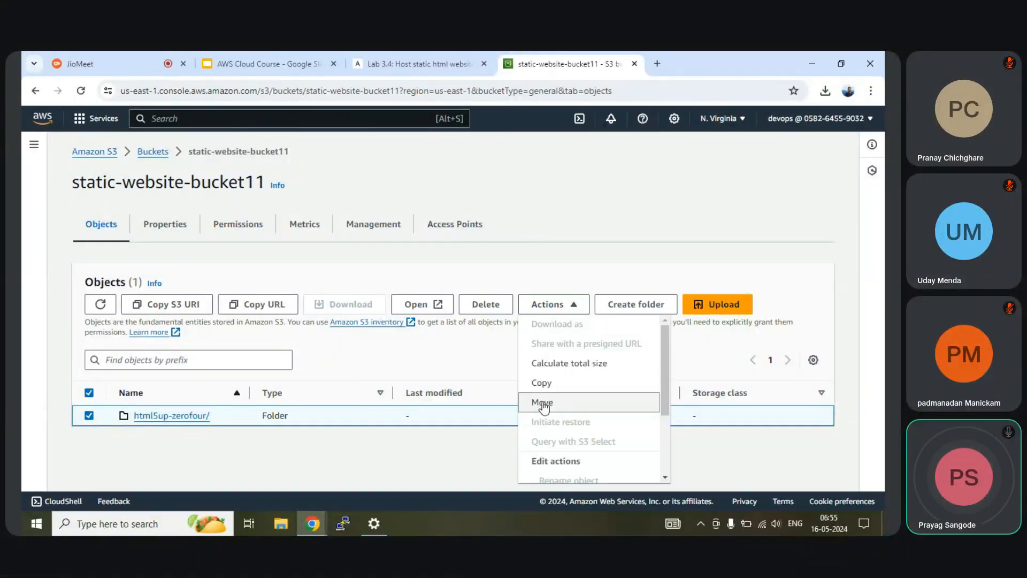
Step: Start moving html5up-zerofour/ with s3://static-website-bucket11 as the destination
left_click(543, 402)
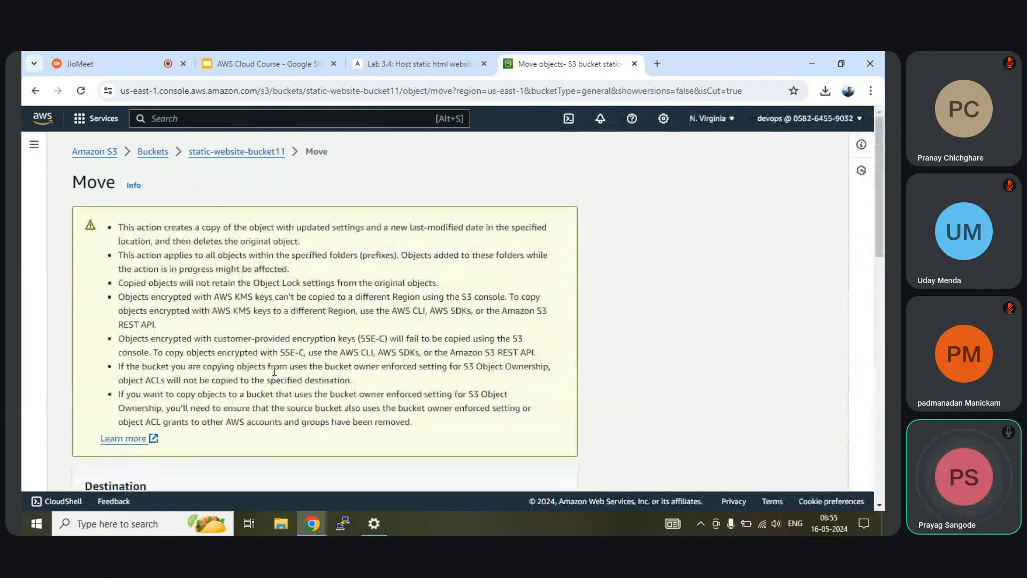
scroll(274, 370, "down", 5)
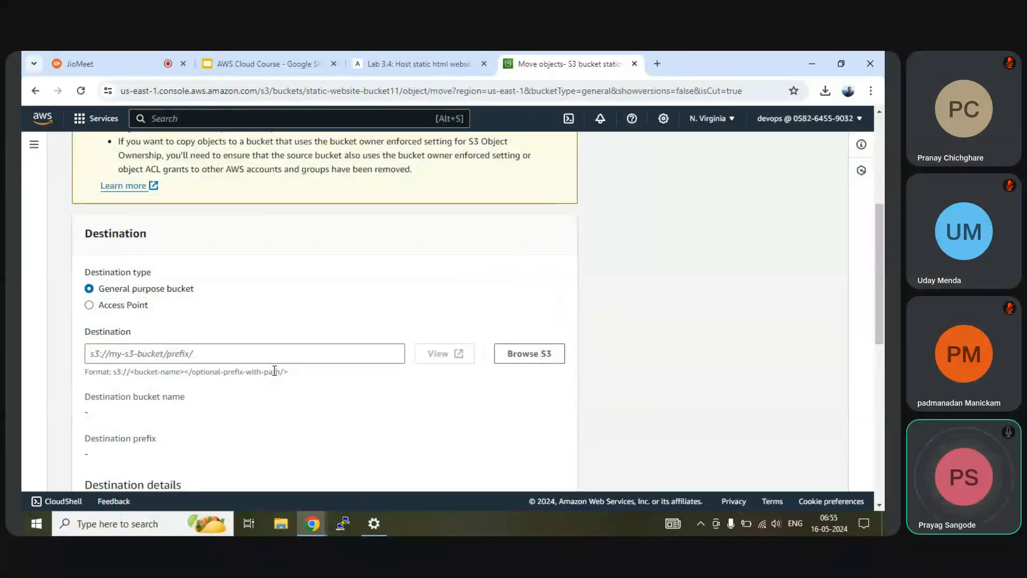
left_click(143, 351)
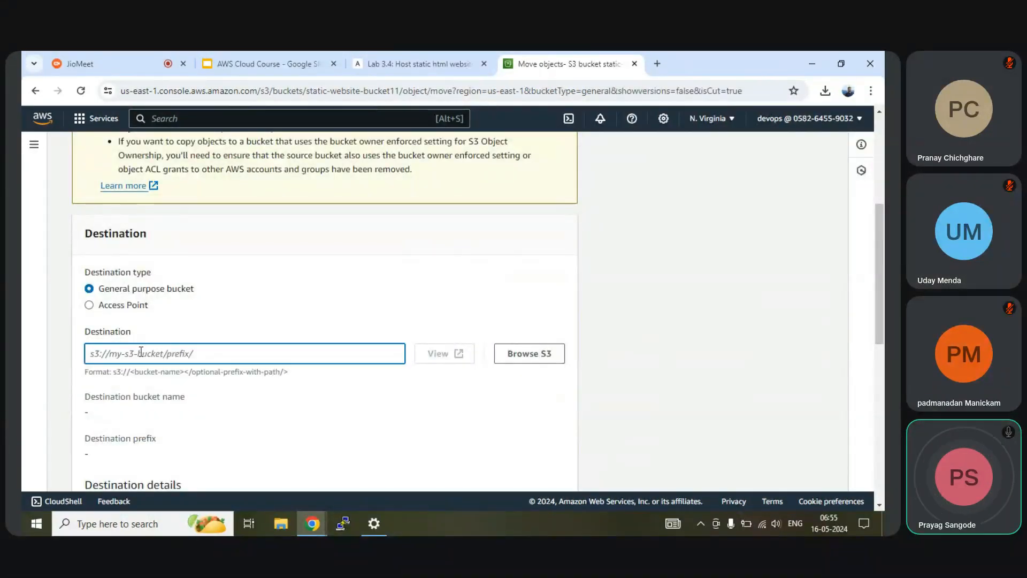
type("s")
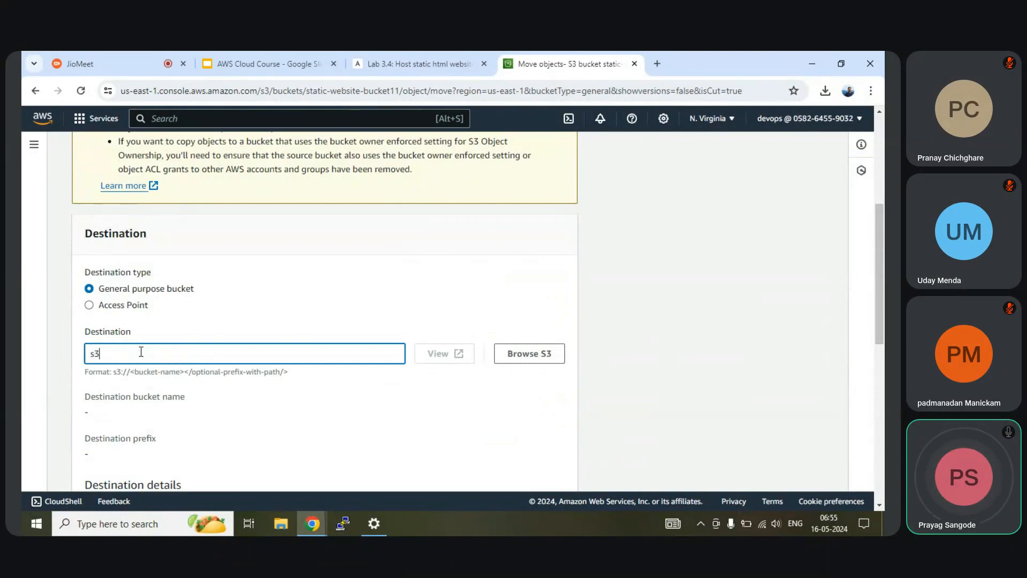
type("3://")
scroll(217, 252, "up", 5)
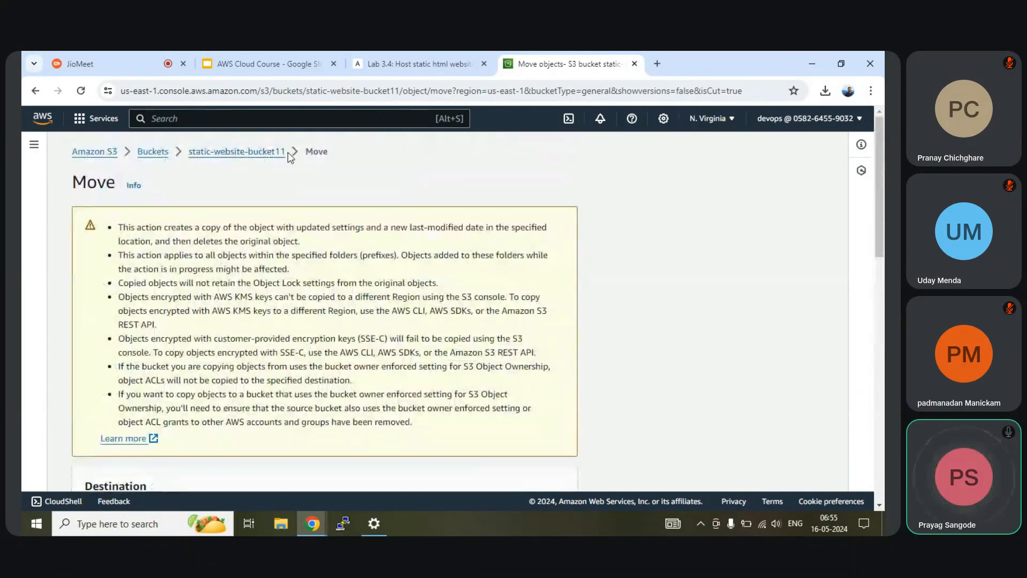
left_click_drag(289, 154, 190, 156)
key("ctrl+c")
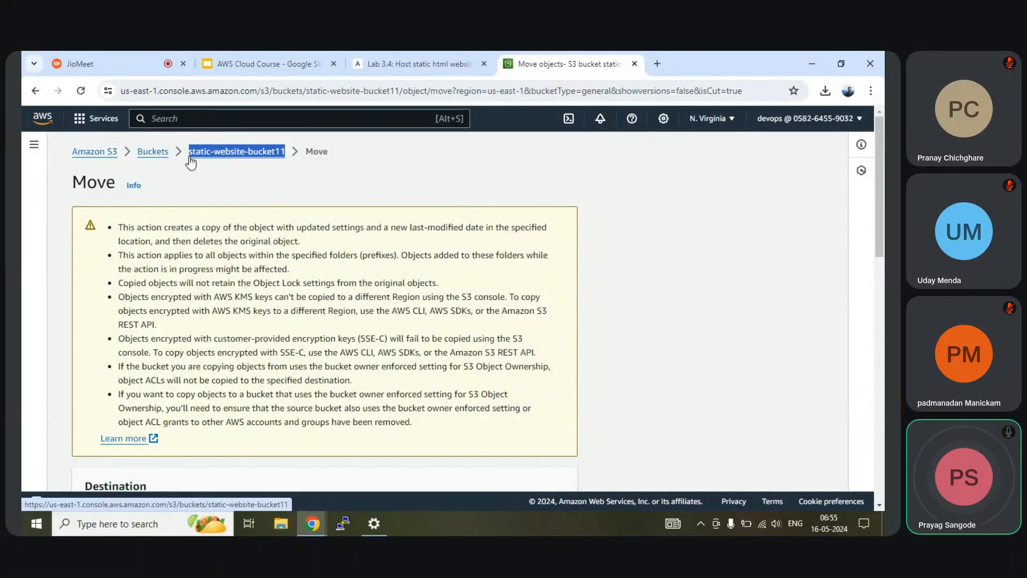
scroll(272, 214, "down", 9)
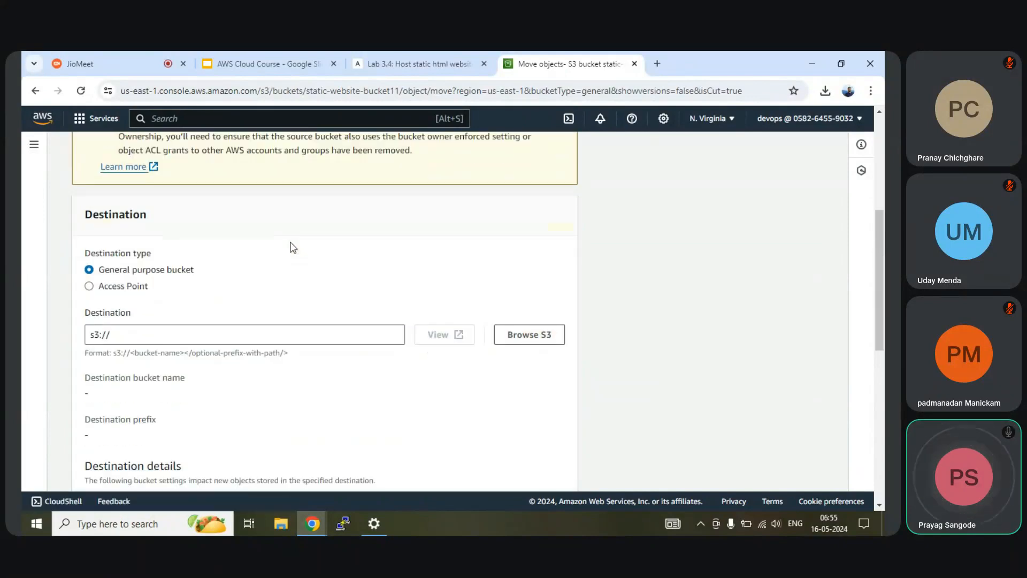
scroll(206, 245, "up", 3)
left_click(141, 286)
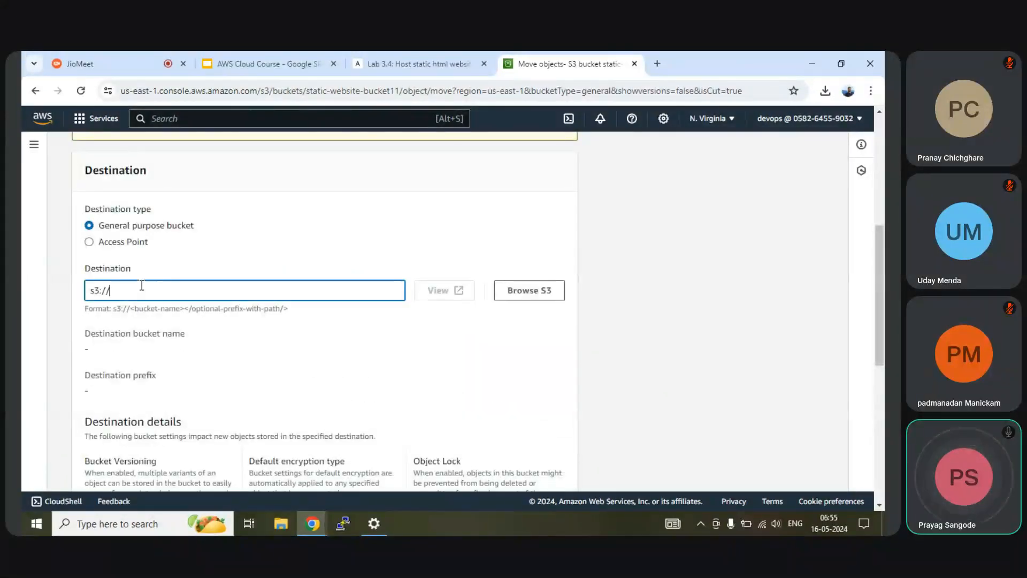
key("ctrl+v")
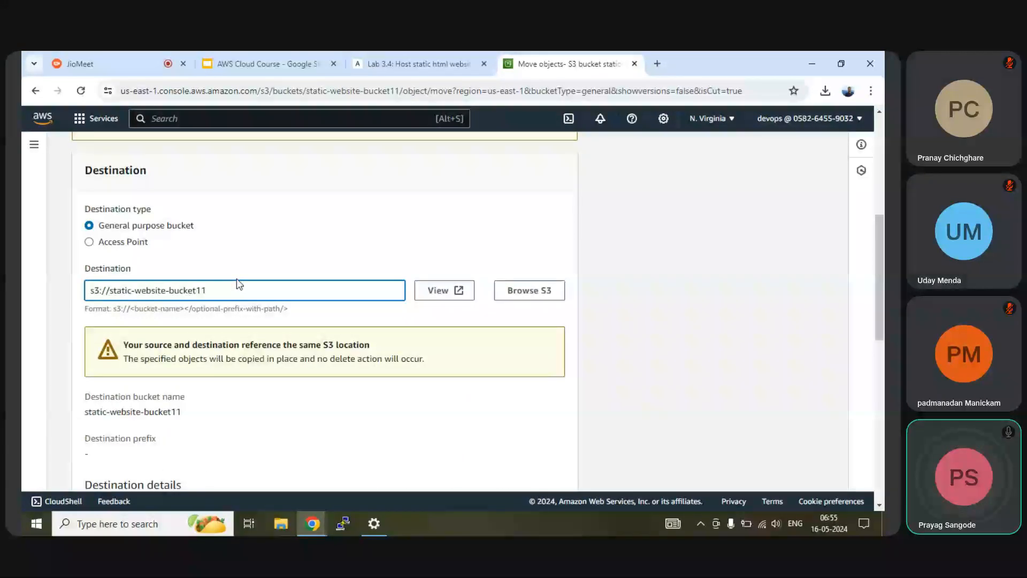
Step: Run the move of 49 objects (3.2 MB) and close the status page
scroll(238, 284, "down", 5)
scroll(238, 283, "down", 3)
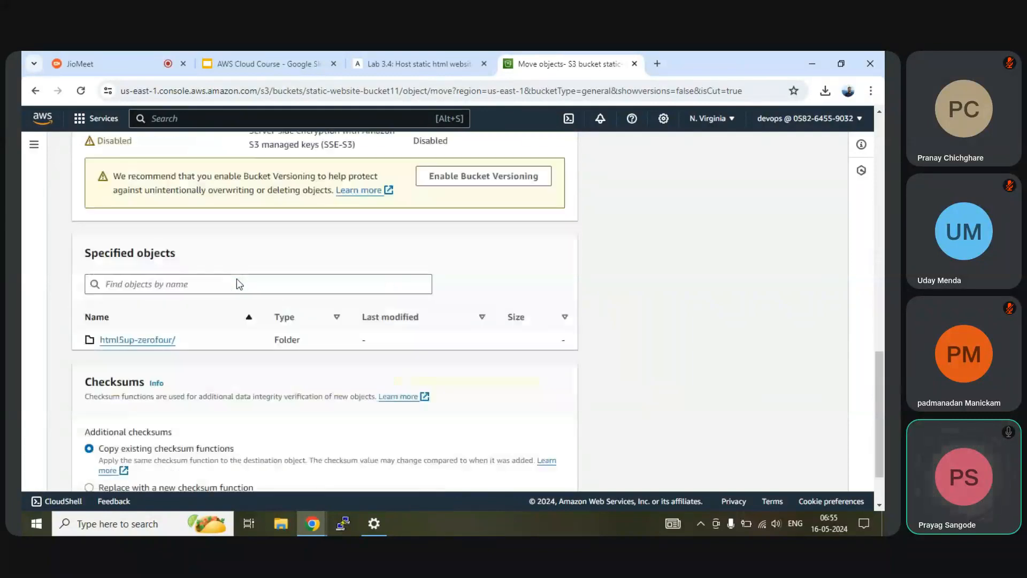
scroll(238, 279, "up", 8)
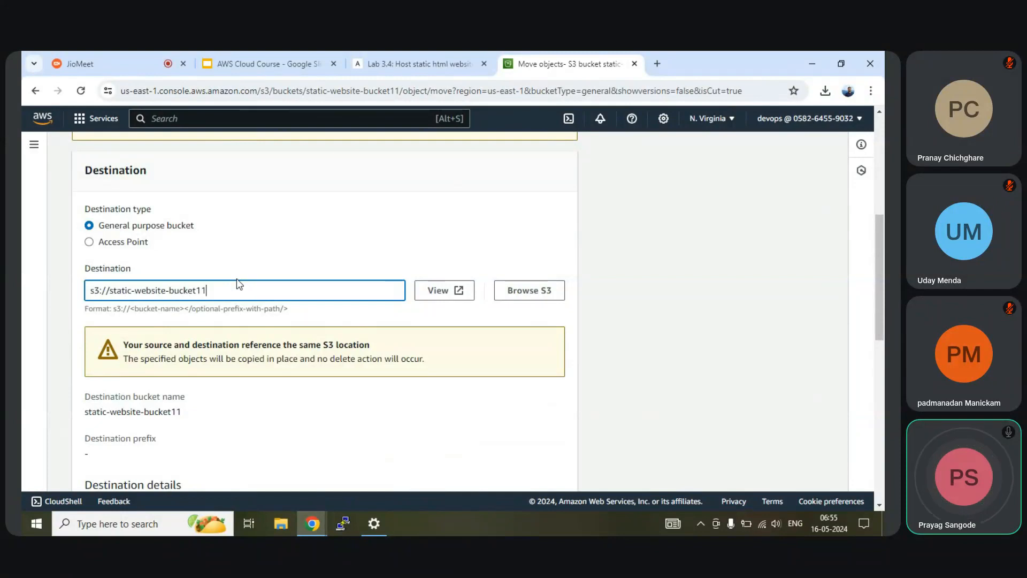
scroll(236, 283, "down", 5)
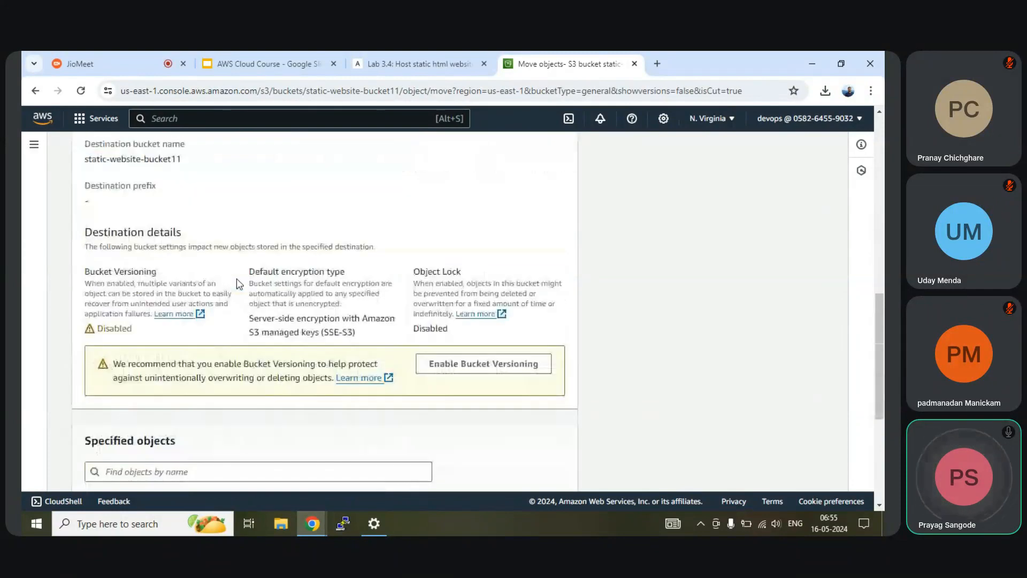
scroll(236, 278, "down", 5)
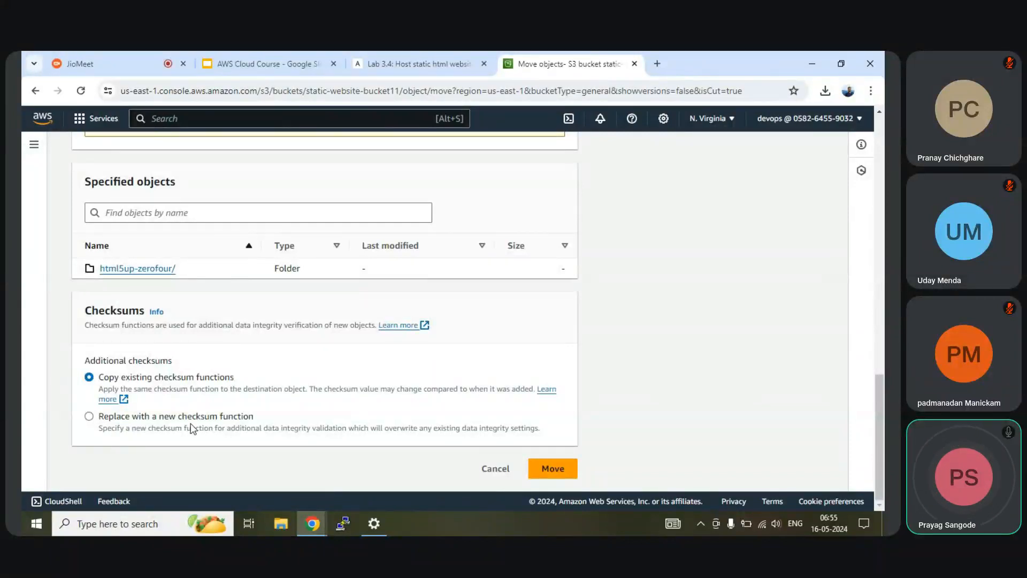
left_click(551, 471)
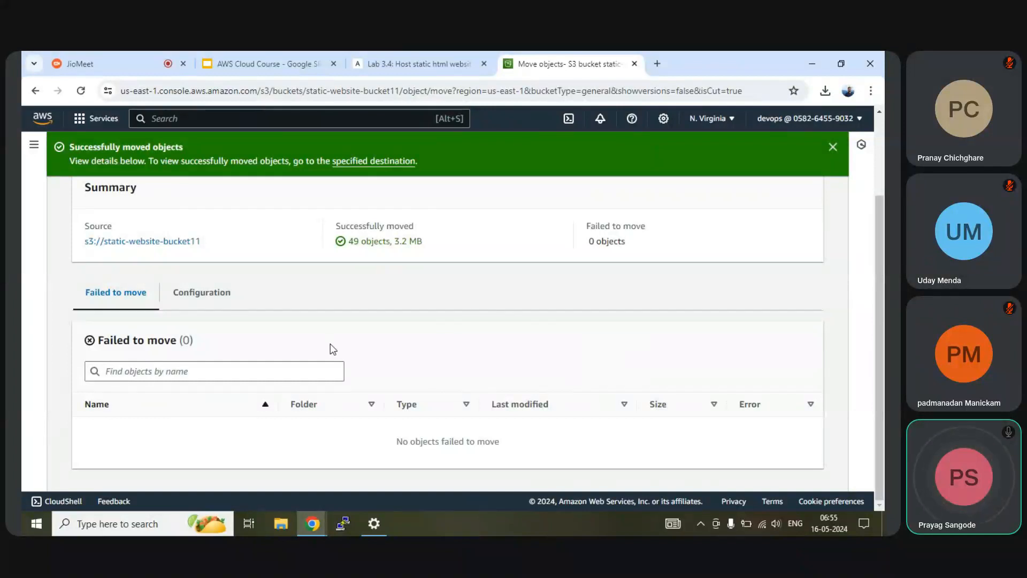
scroll(329, 344, "up", 2)
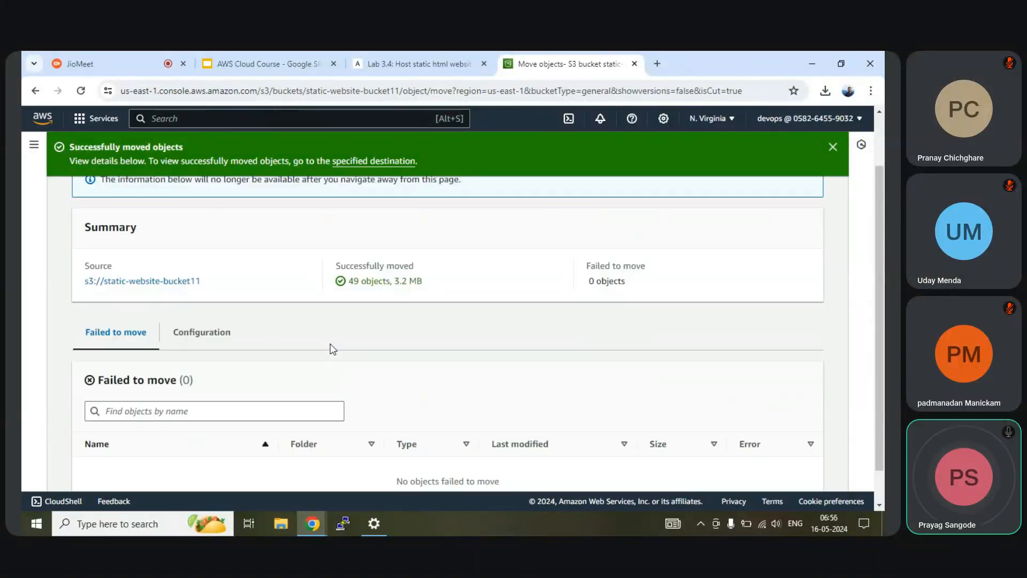
left_click(798, 201)
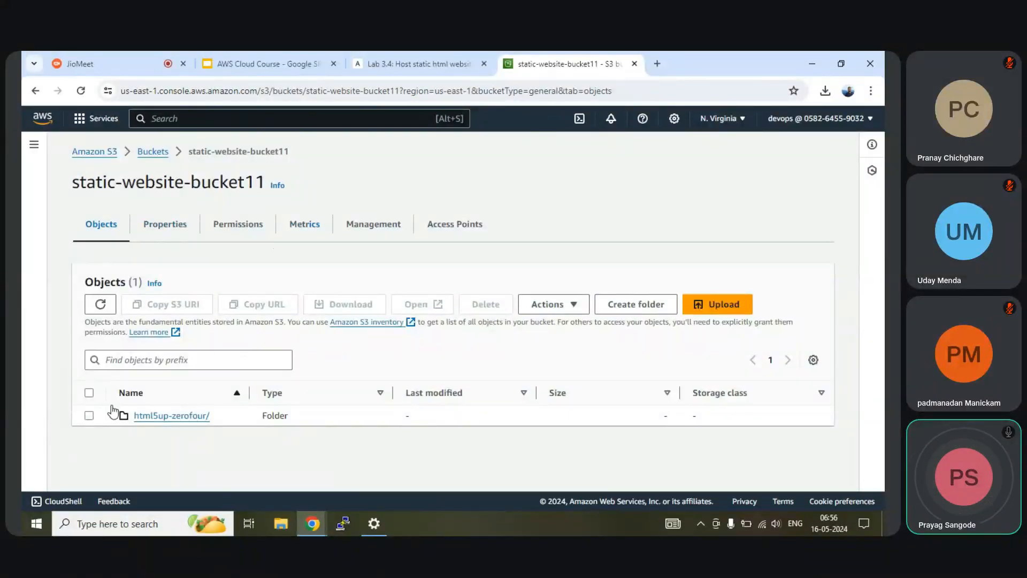
Step: Open html5up-zerofour/, select all its objects and choose Actions > Move
left_click(89, 416)
left_click(89, 415)
left_click(155, 417)
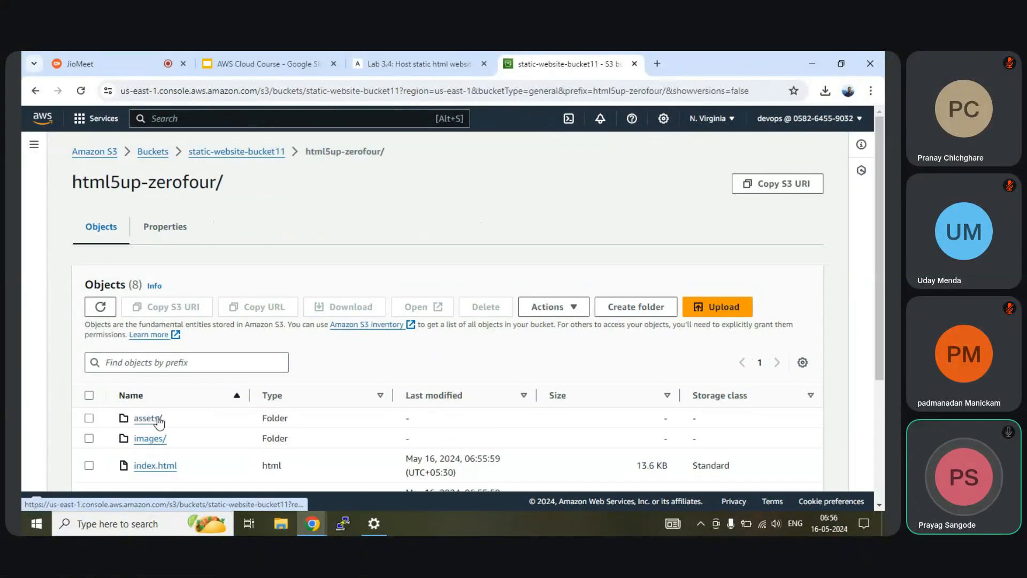
left_click(89, 394)
left_click(557, 306)
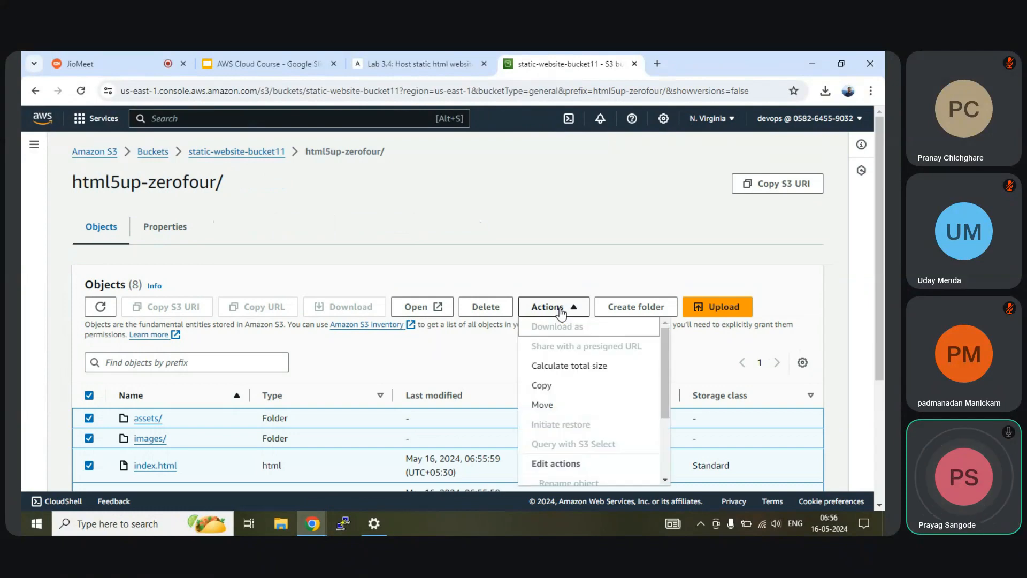
left_click(547, 404)
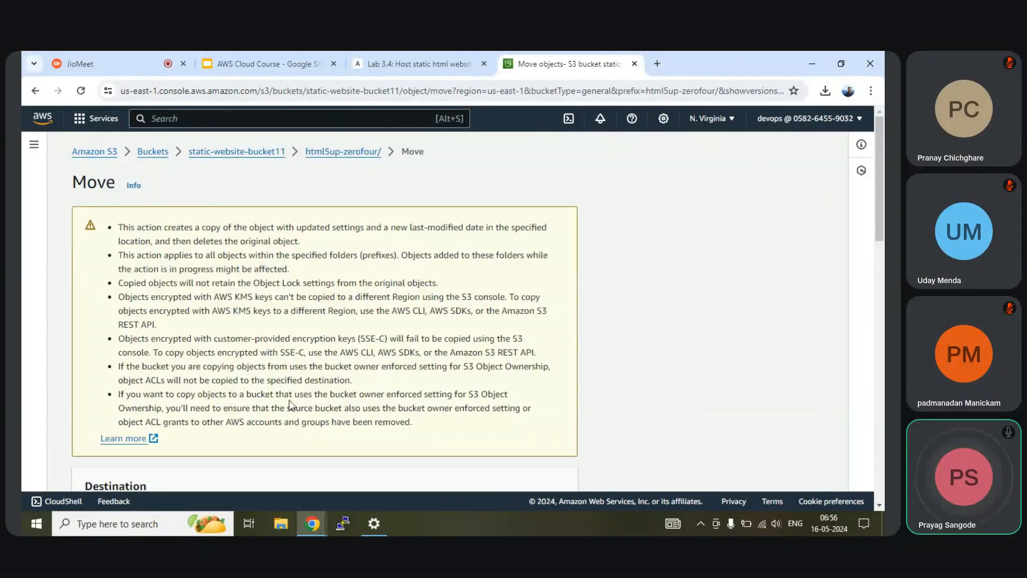
Step: Enter s3://static-website-bucket11 as the move destination
scroll(288, 401, "down", 5)
left_click(174, 357)
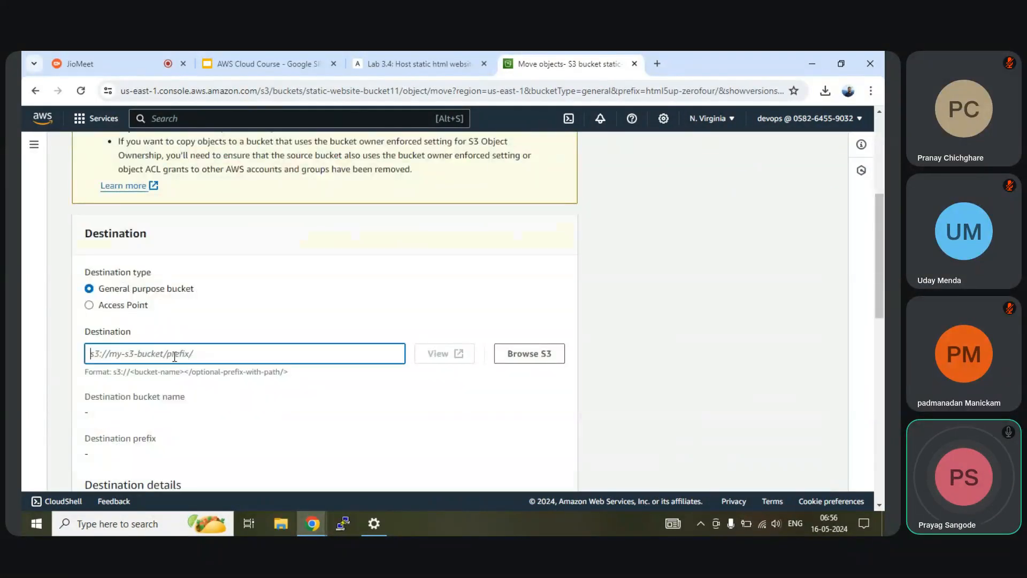
type("s3://")
scroll(219, 341, "up", 5)
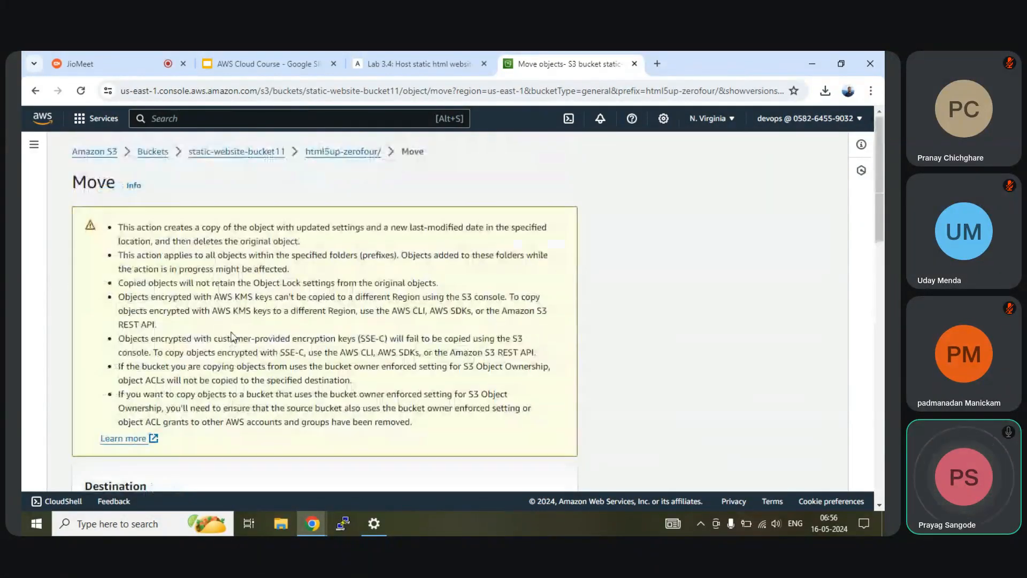
left_click_drag(288, 152, 191, 159)
key("ctrl+c")
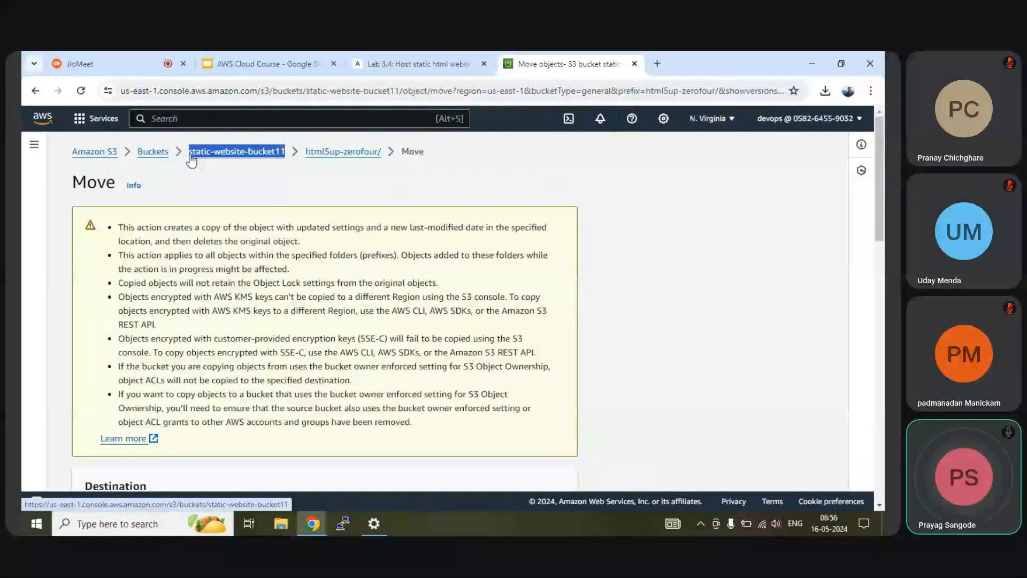
scroll(314, 280, "down", 10)
scroll(121, 285, "up", 4)
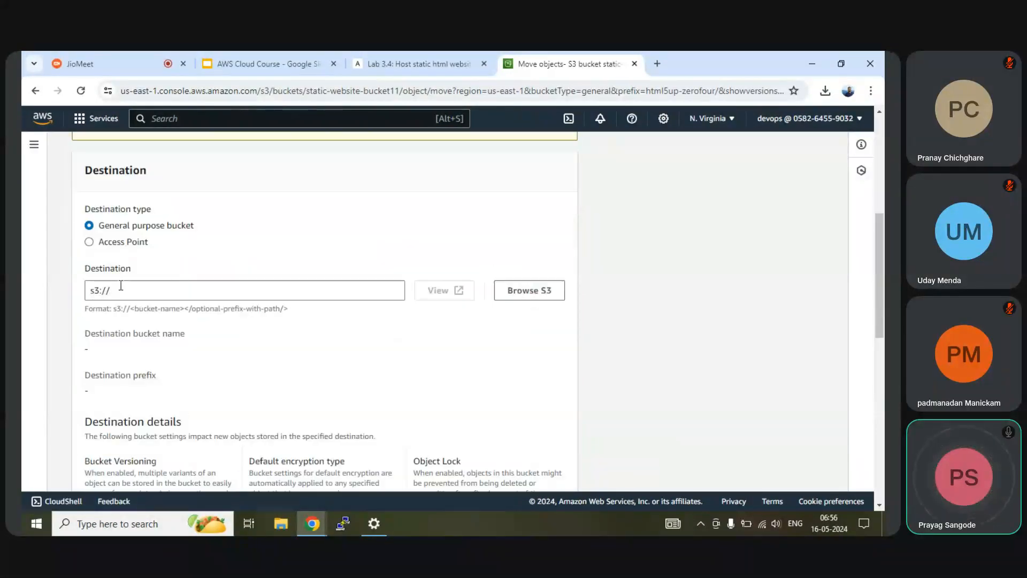
left_click(122, 287)
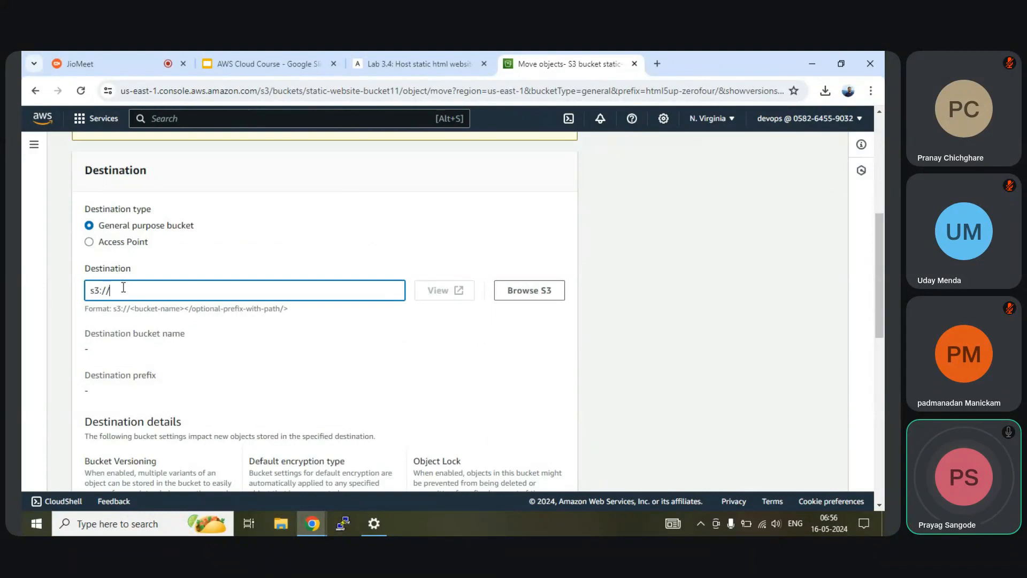
key("ctrl+v")
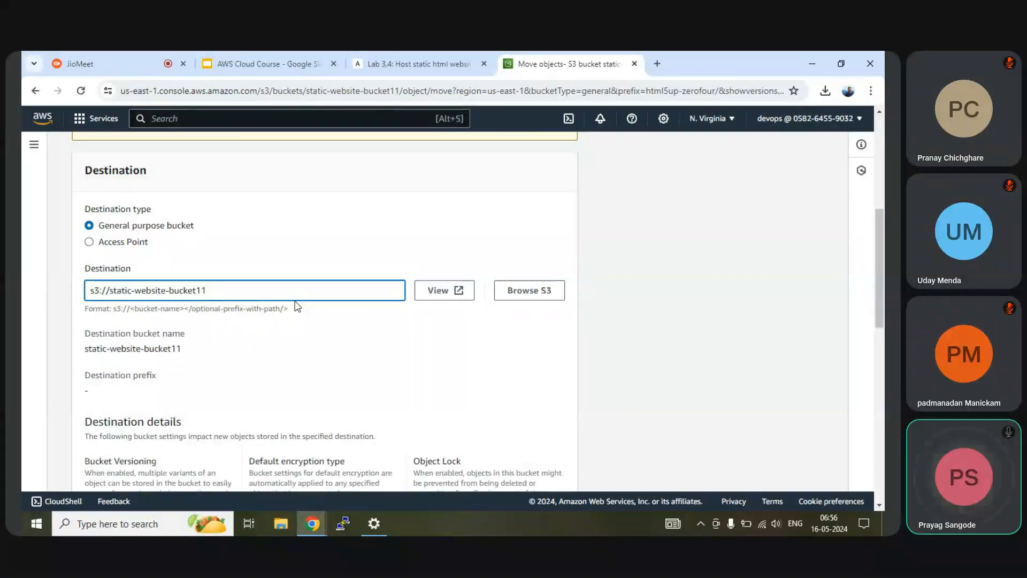
Step: Move the 49 template objects (3.2 MB) to the bucket root
scroll(296, 294, "down", 10)
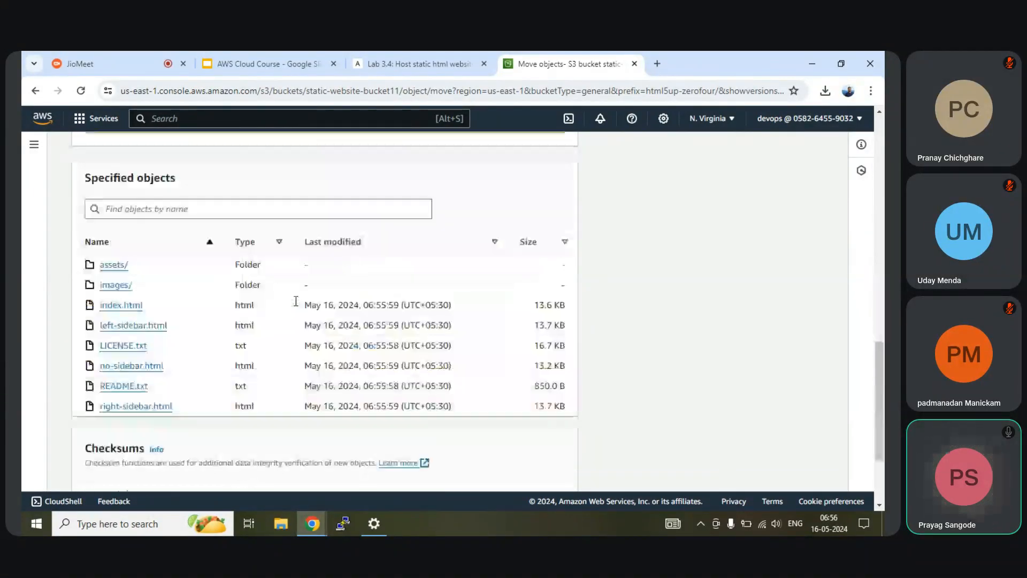
scroll(224, 241, "up", 3)
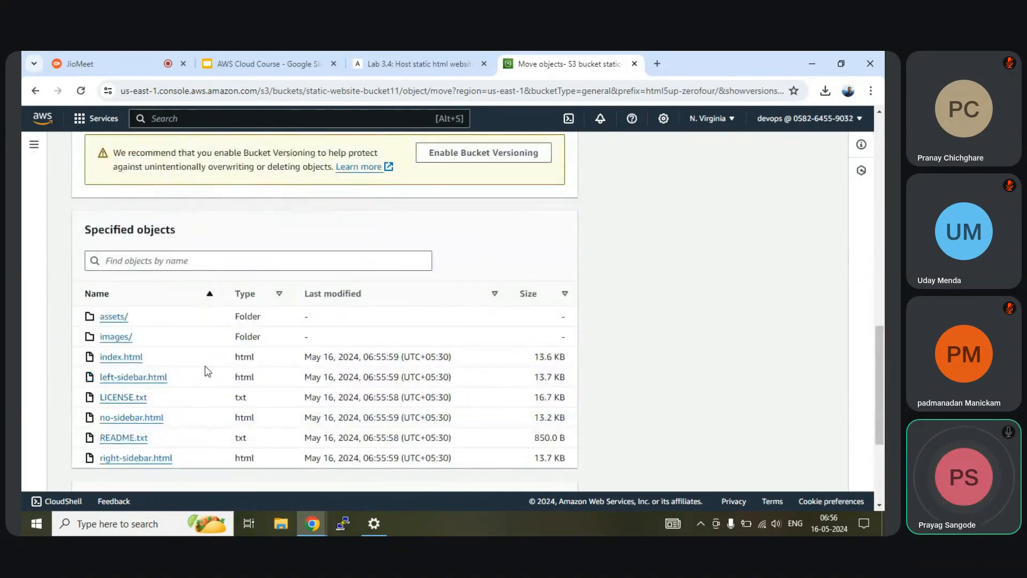
scroll(205, 367, "down", 3)
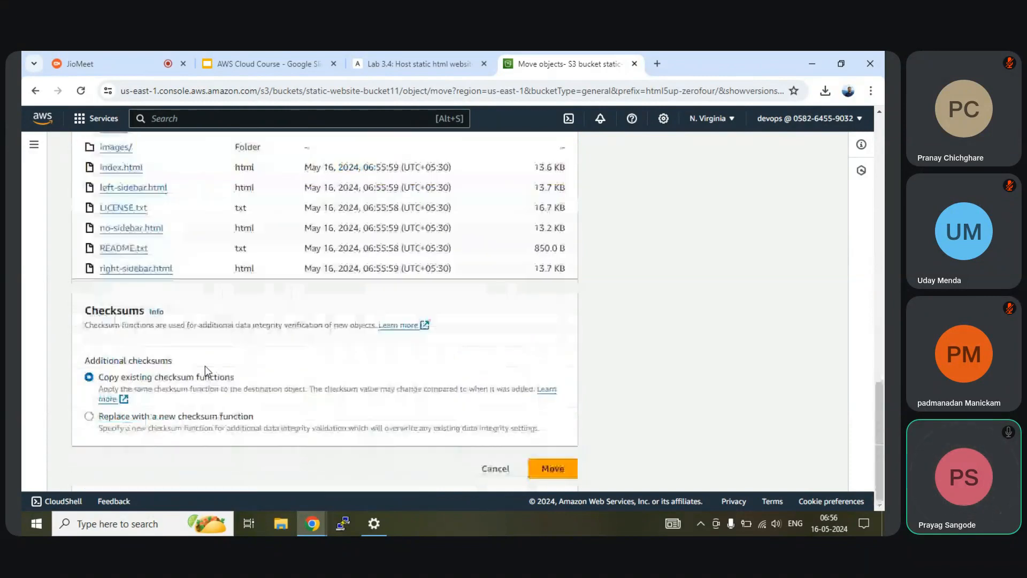
left_click(548, 469)
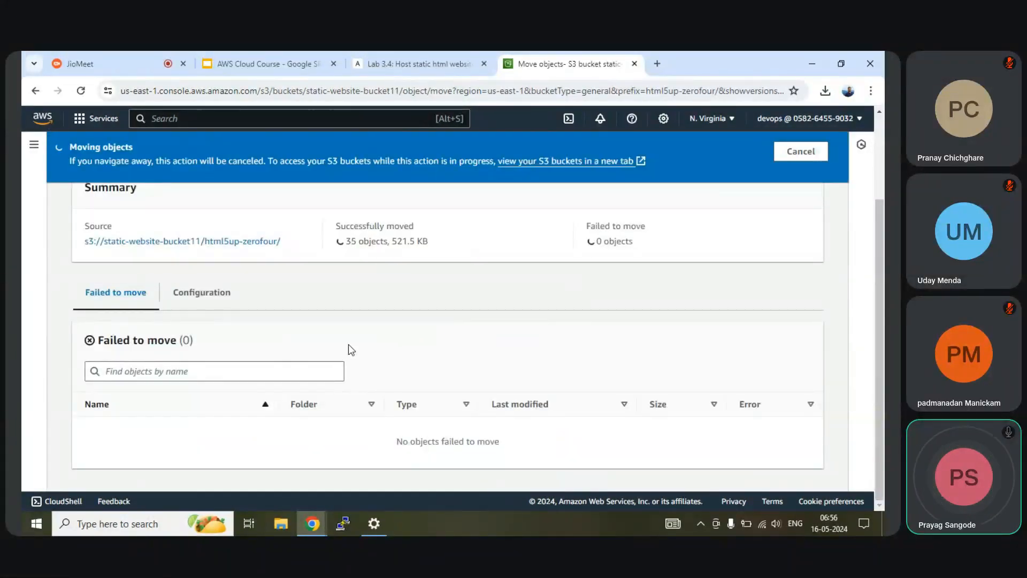
scroll(351, 348, "up", 2)
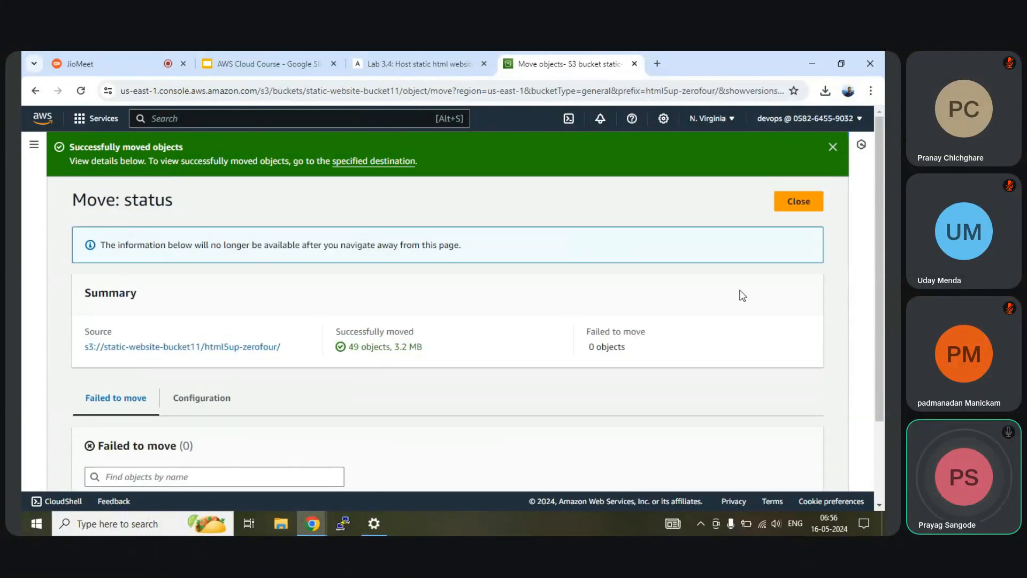
Step: Close the move status and review the bucket root's 8 objects, including assets/, images/ and index.html
left_click(813, 202)
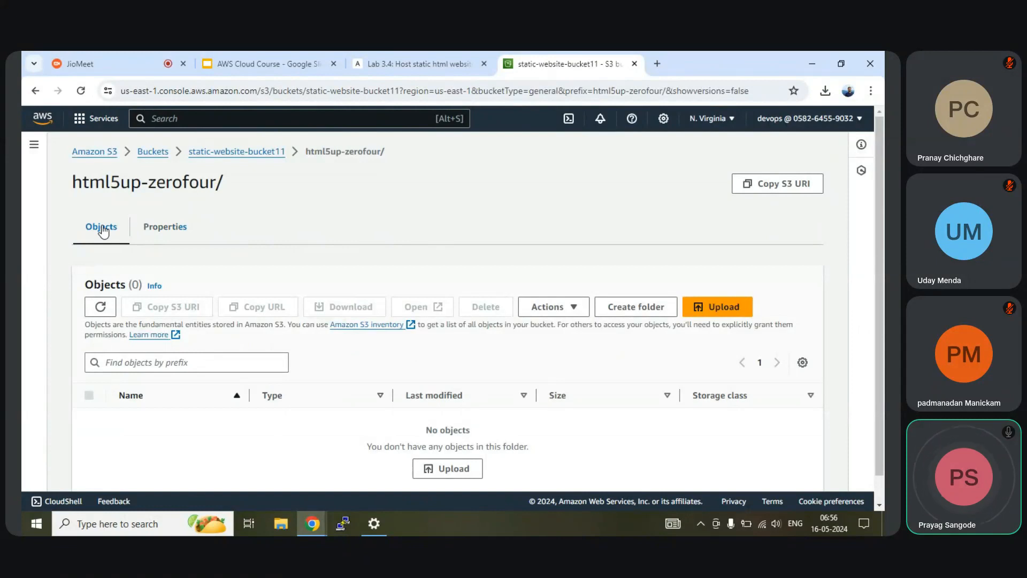
left_click(204, 154)
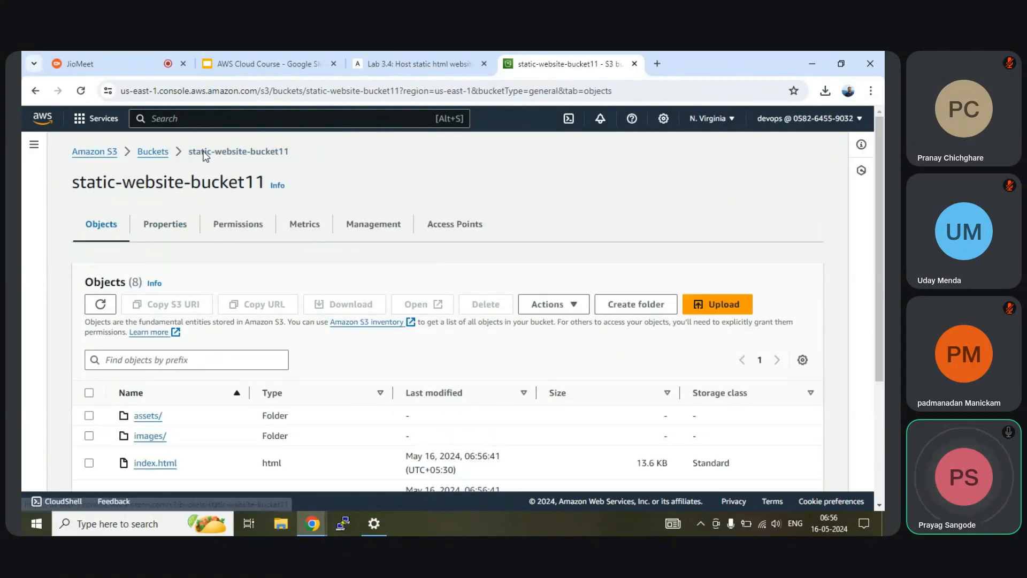
scroll(243, 223, "down", 2)
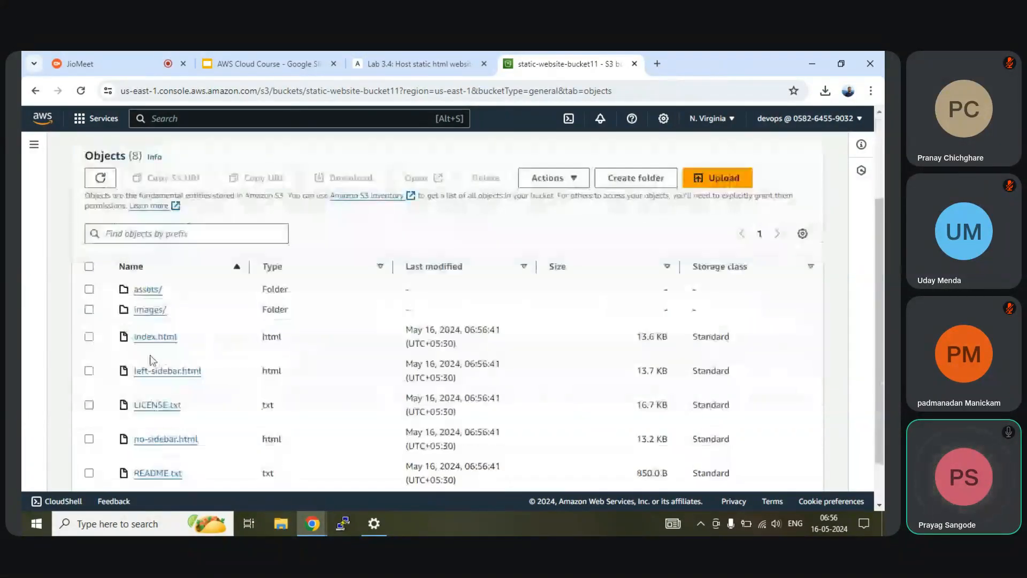
scroll(158, 343, "up", 2)
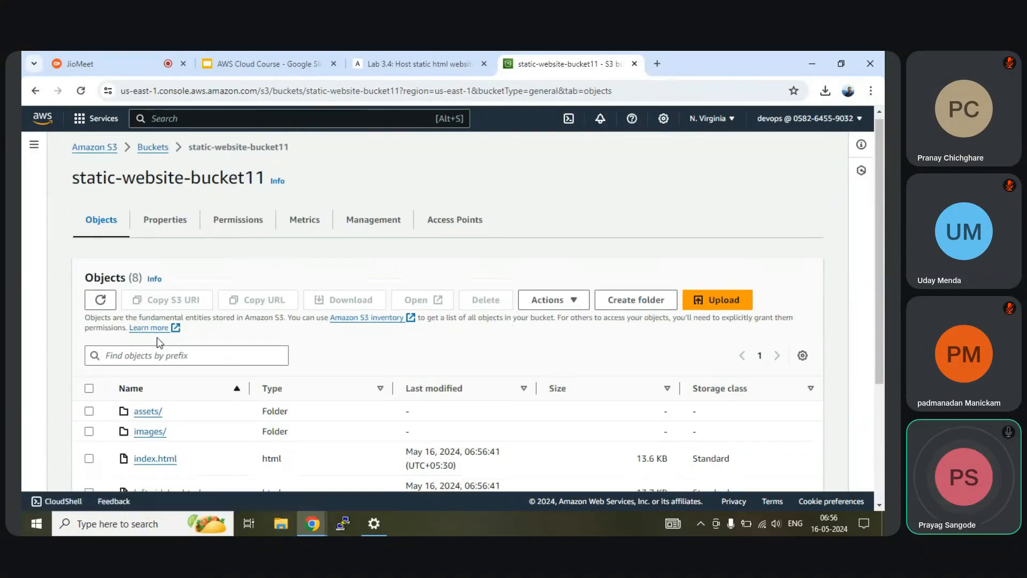
scroll(157, 342, "down", 2)
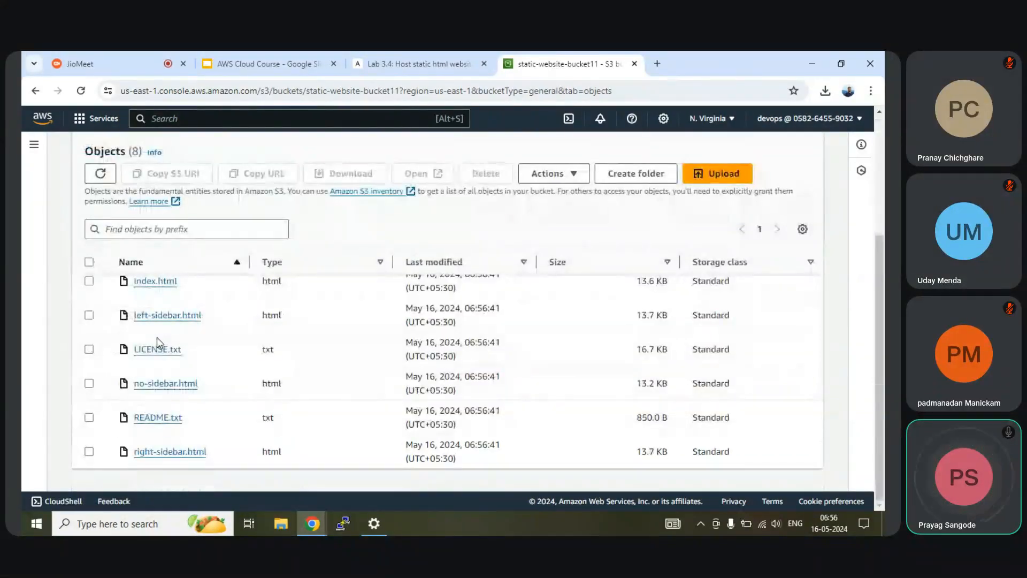
scroll(156, 337, "up", 3)
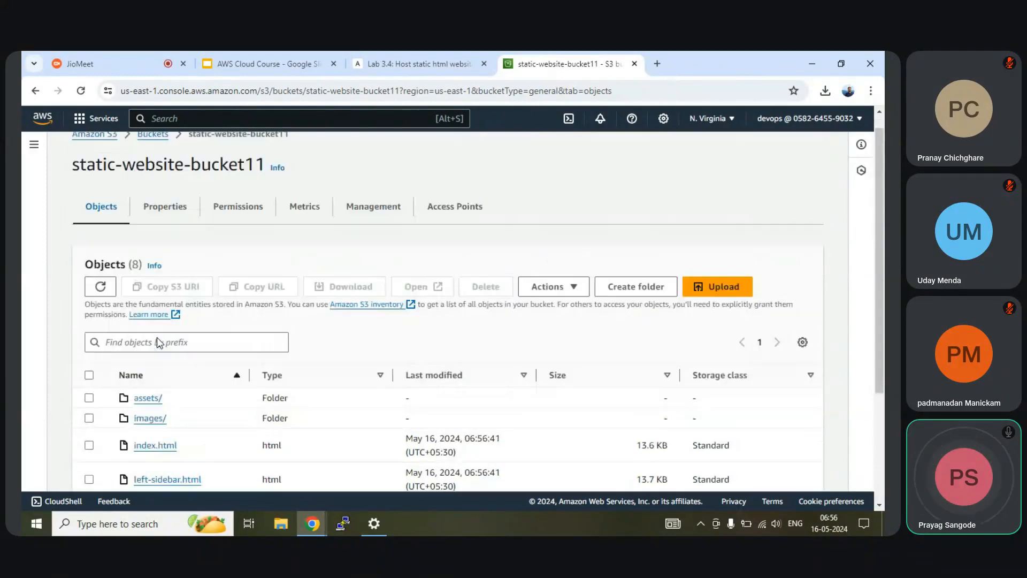
scroll(145, 343, "down", 3)
scroll(141, 343, "up", 2)
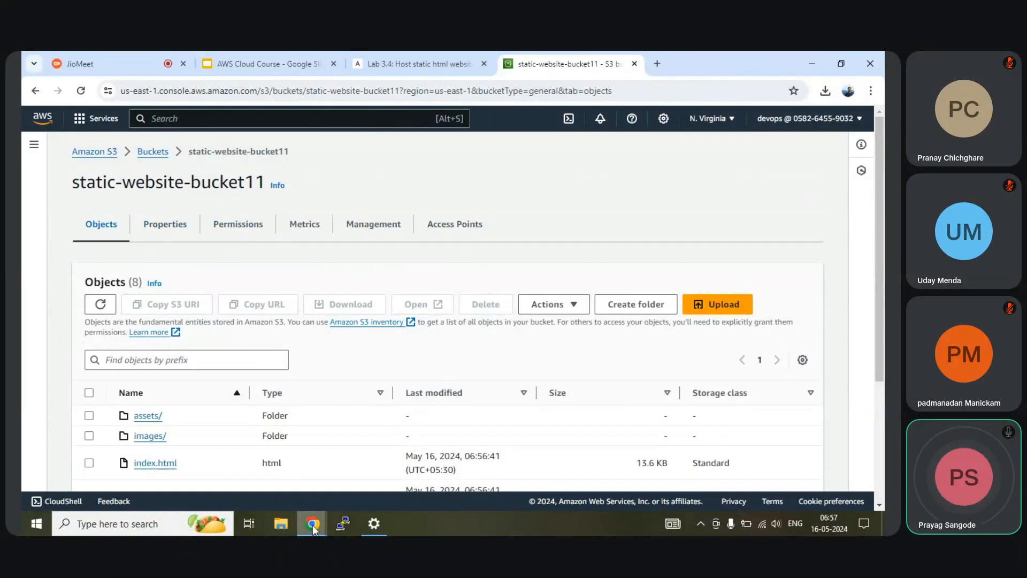
Step: Bring up the incognito window and load the ZeroFour site from the S3 website endpoint
mouse_move(312, 523)
left_click(492, 472)
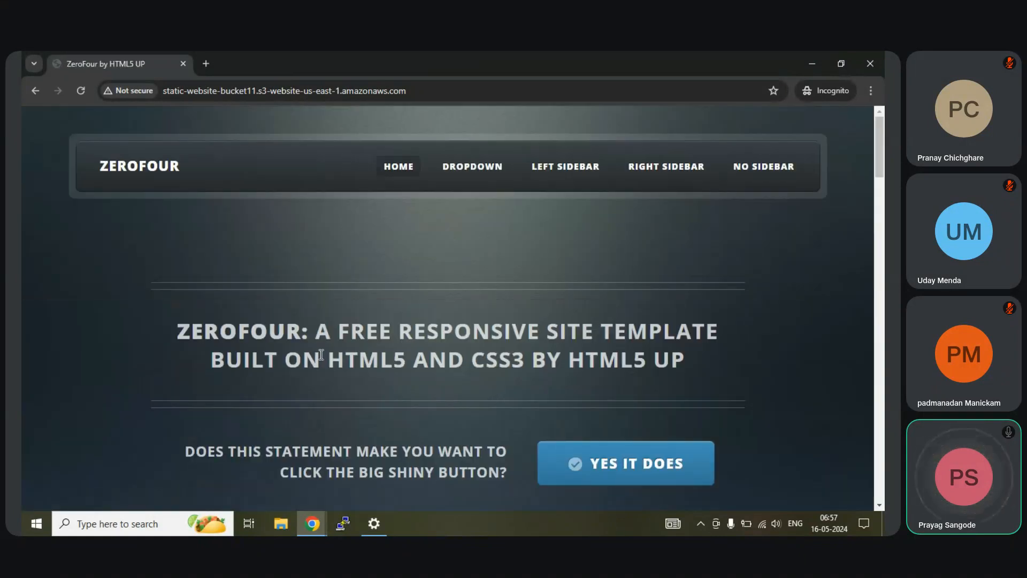
scroll(329, 333, "down", 1)
scroll(330, 333, "down", 15)
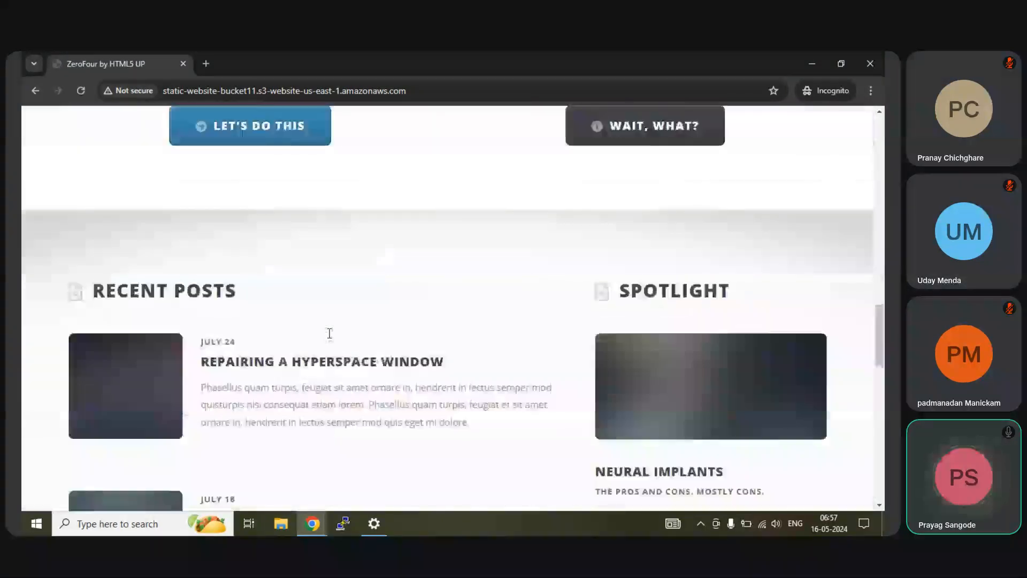
scroll(328, 332, "down", 4)
scroll(337, 310, "up", 10)
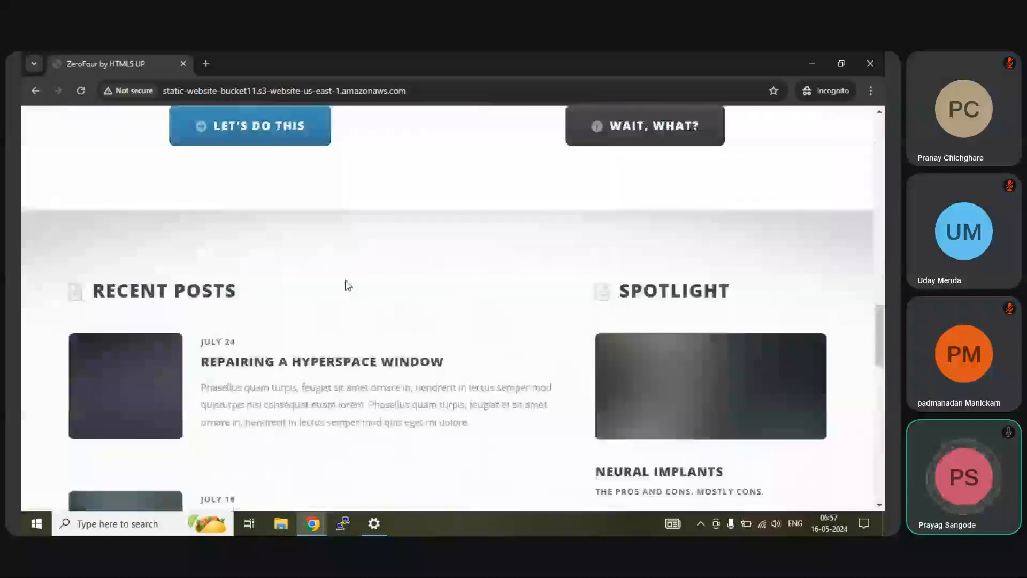
left_click(415, 91)
scroll(481, 307, "up", 8)
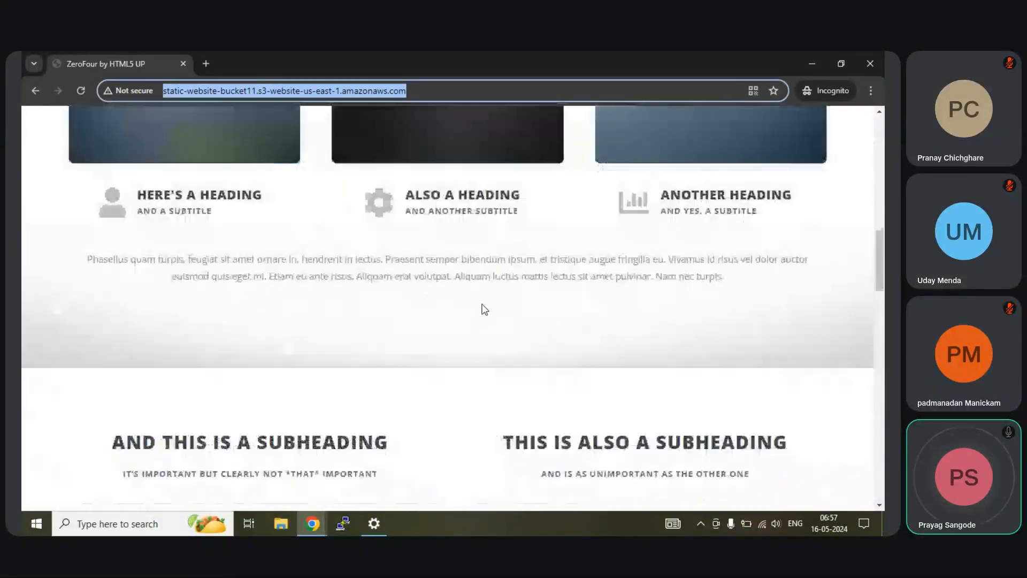
scroll(484, 310, "up", 4)
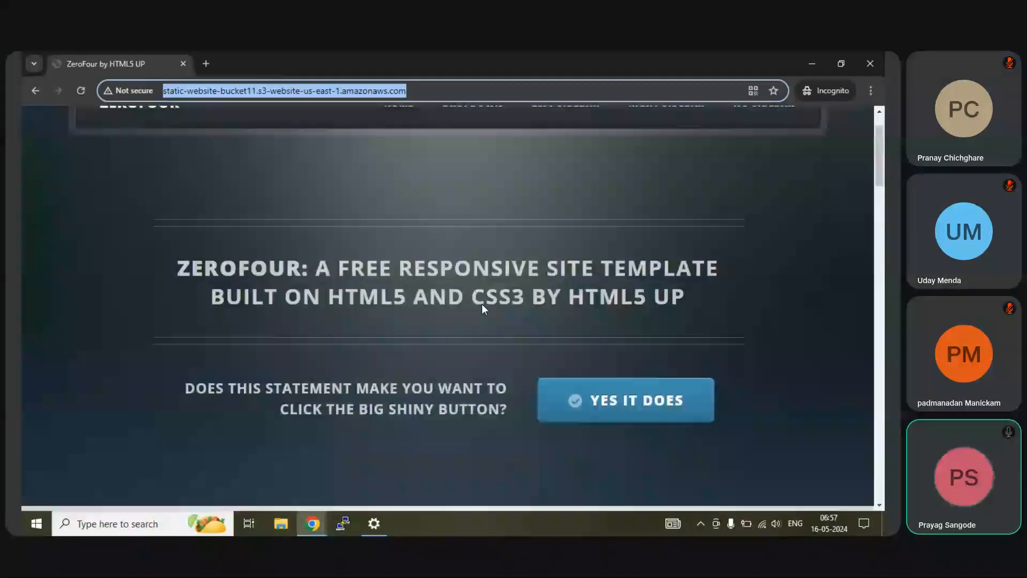
left_click(207, 91)
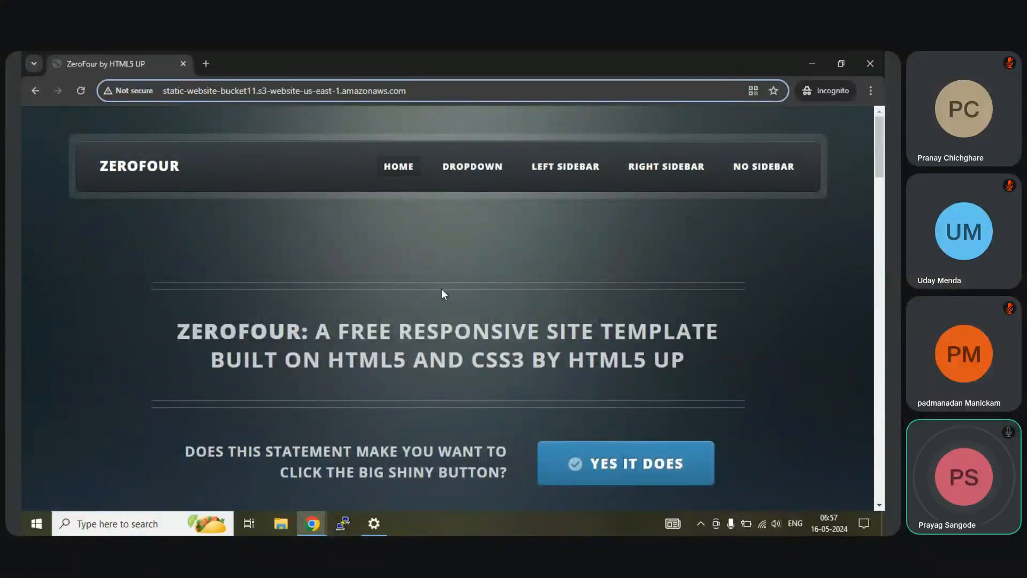
Step: Browse the ZeroFour site, including its Left Sidebar page, then return to the S3 window
scroll(308, 403, "down", 10)
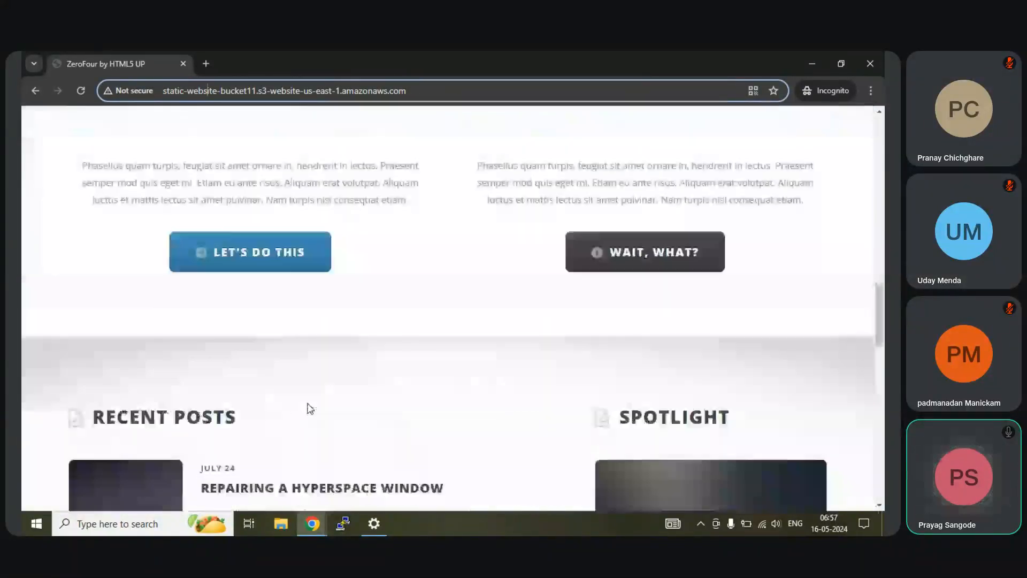
scroll(310, 408, "down", 10)
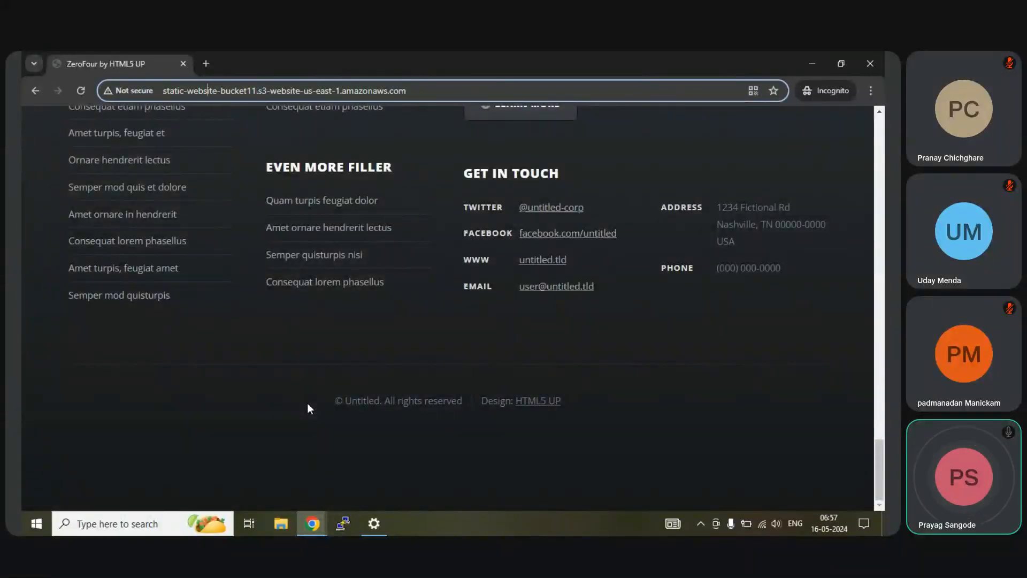
scroll(308, 406, "up", 8)
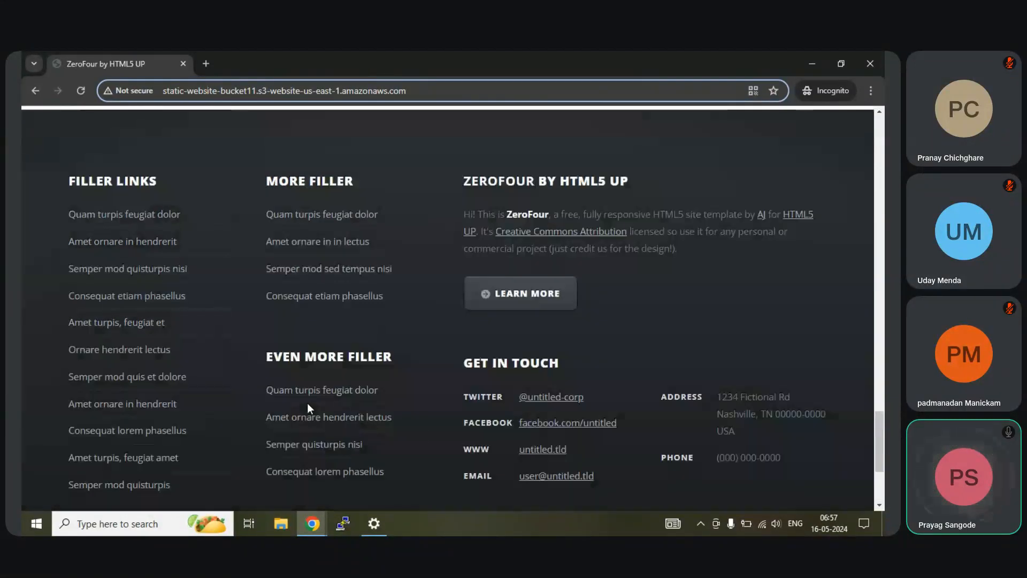
scroll(308, 406, "up", 15)
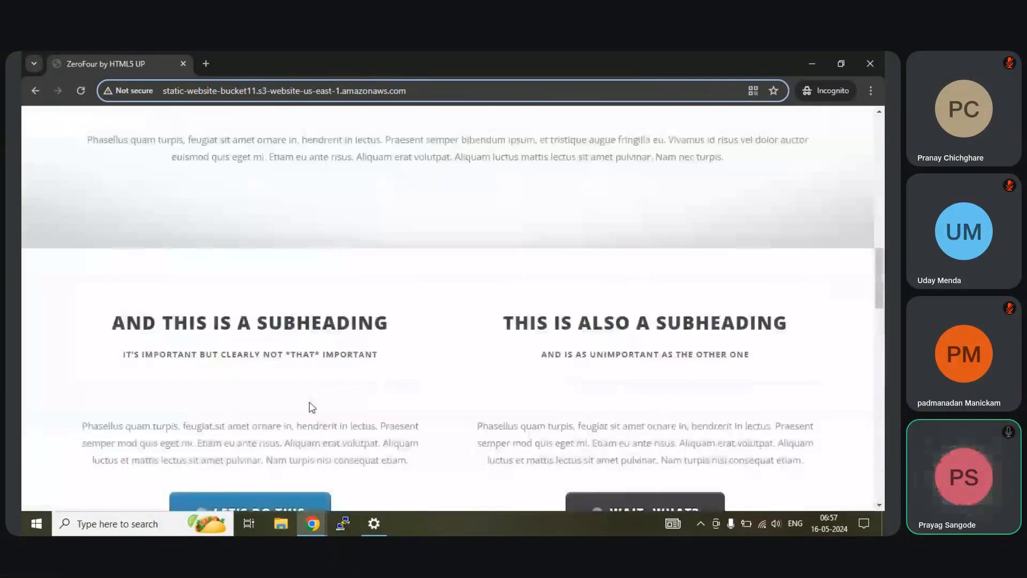
scroll(447, 253, "up", 3)
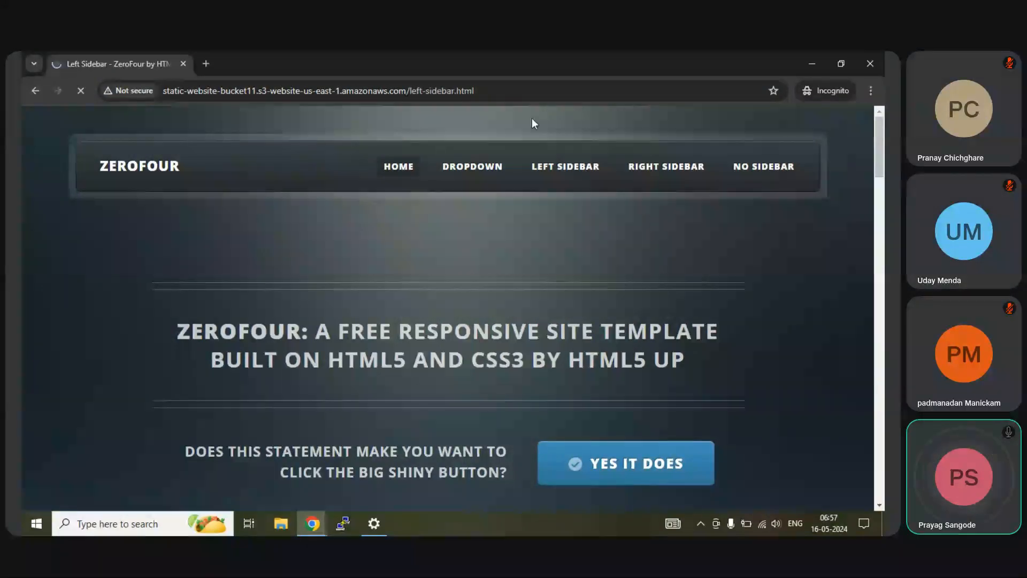
scroll(433, 348, "down", 20)
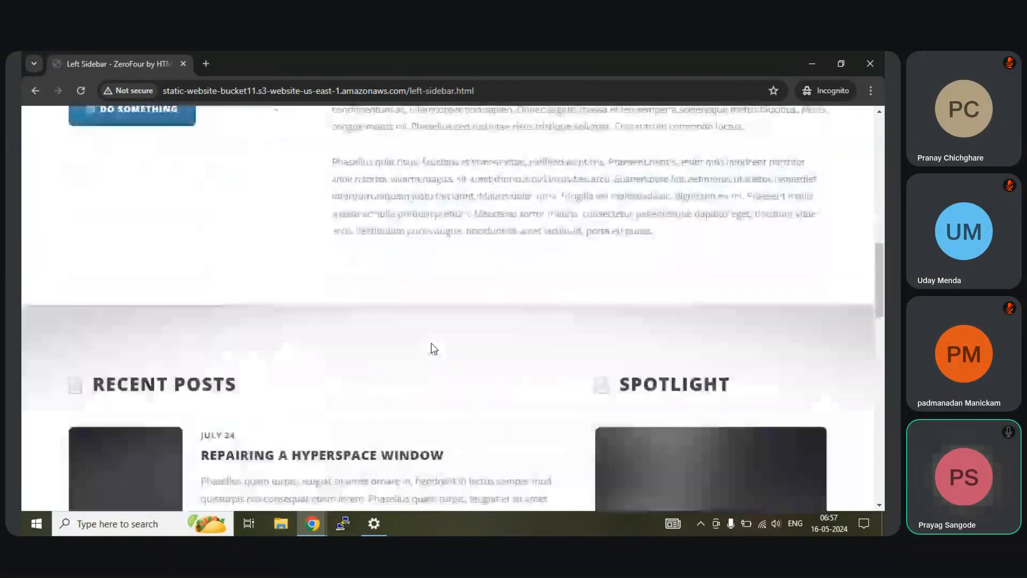
scroll(433, 348, "down", 3)
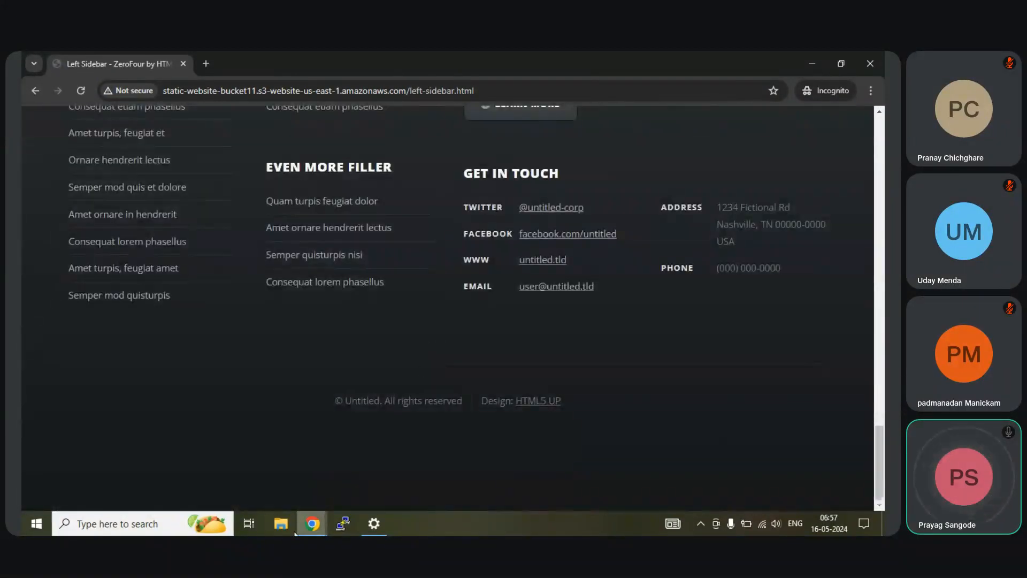
left_click(270, 474)
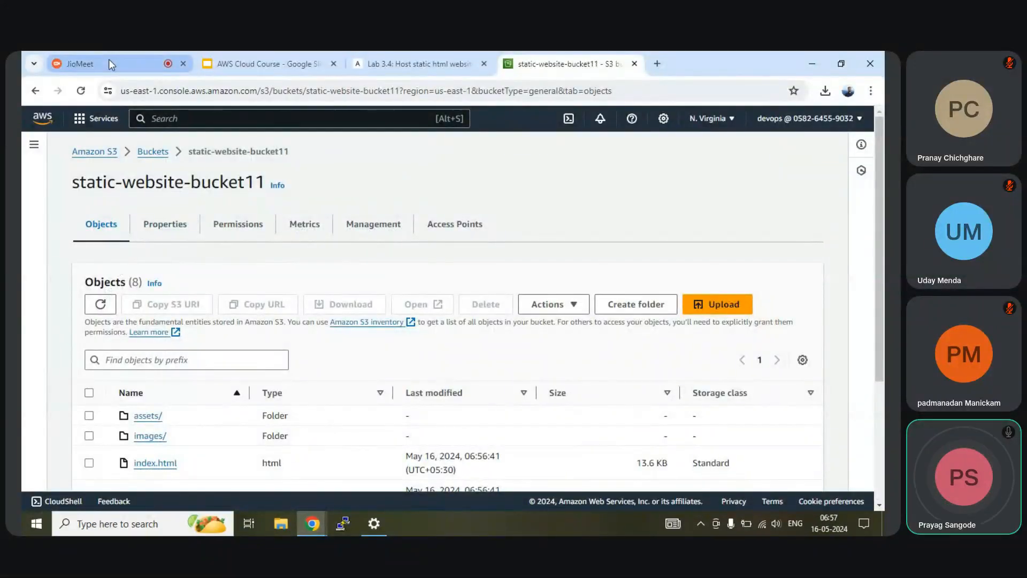
scroll(298, 420, "down", 1)
scroll(297, 420, "down", 4)
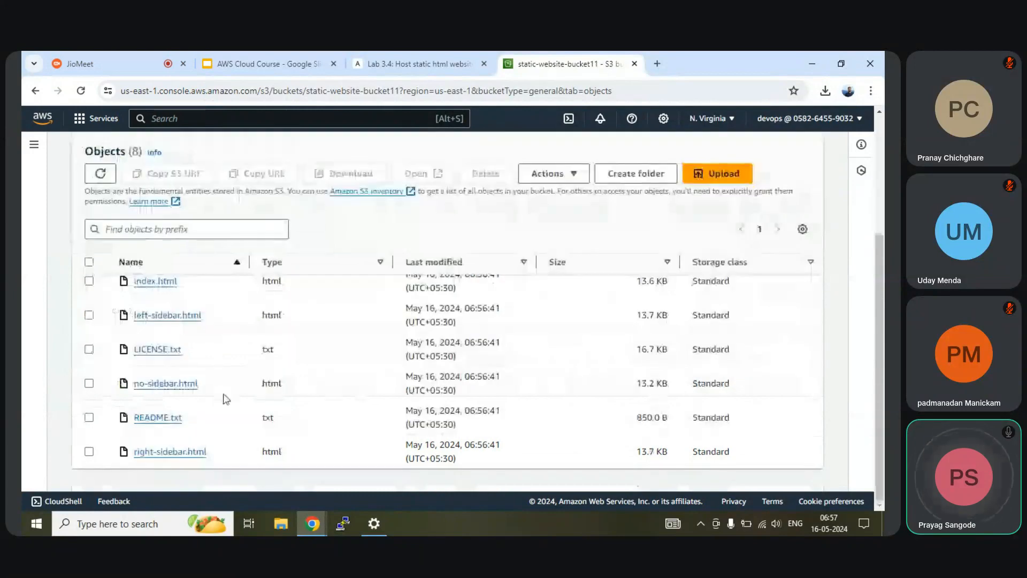
scroll(544, 369, "up", 5)
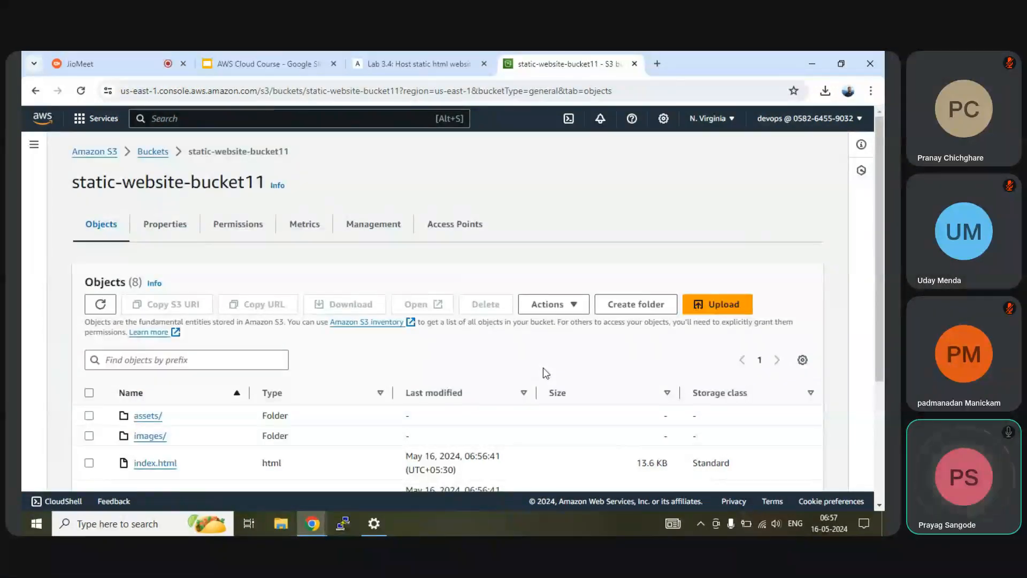